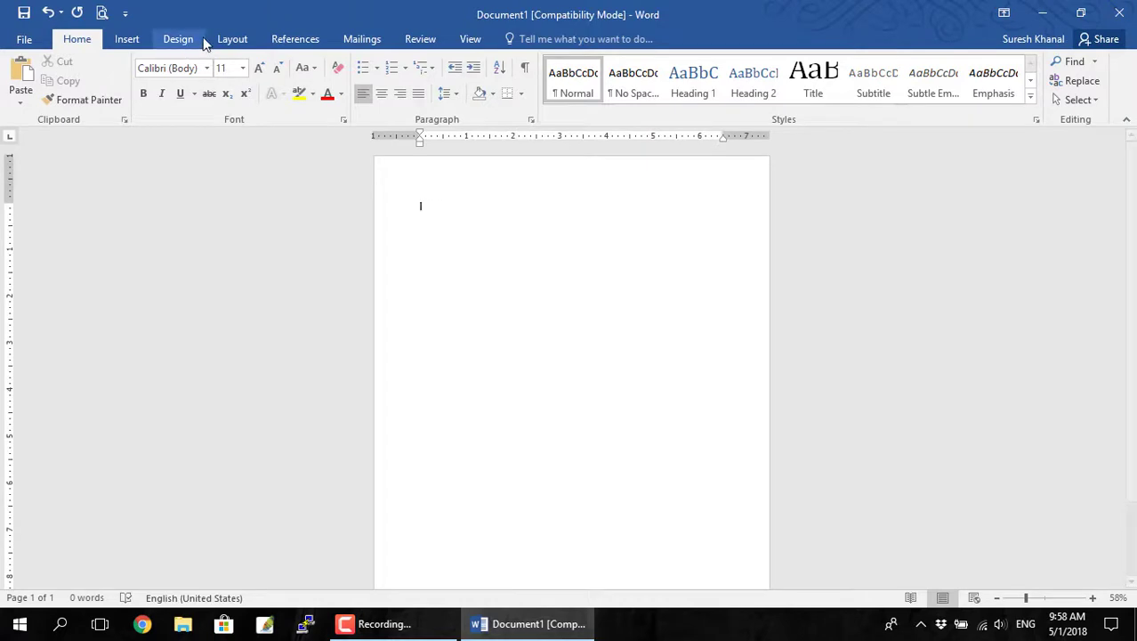
# Step: Insert a continuous section break at the start of the blank document
pyautogui.click(230, 39)
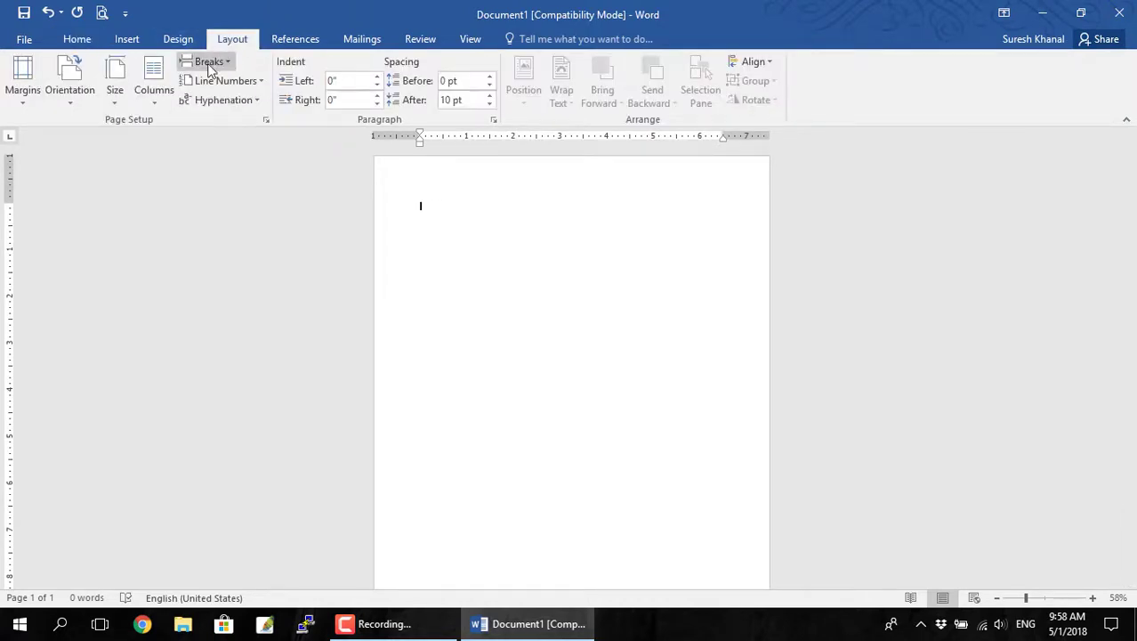
pyautogui.click(209, 63)
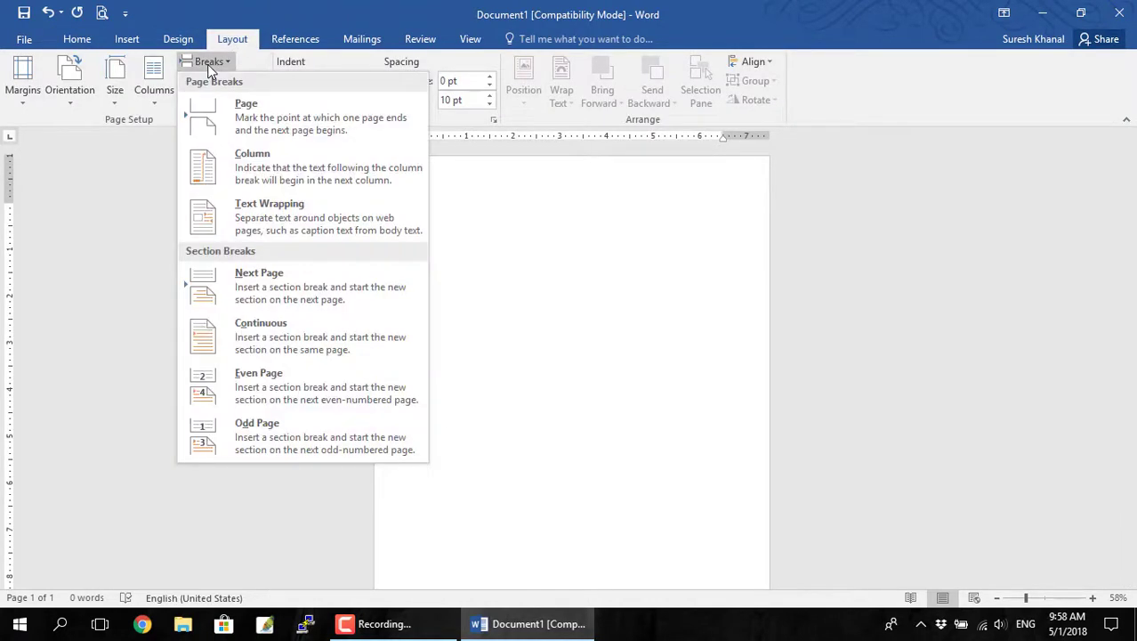
pyautogui.click(288, 339)
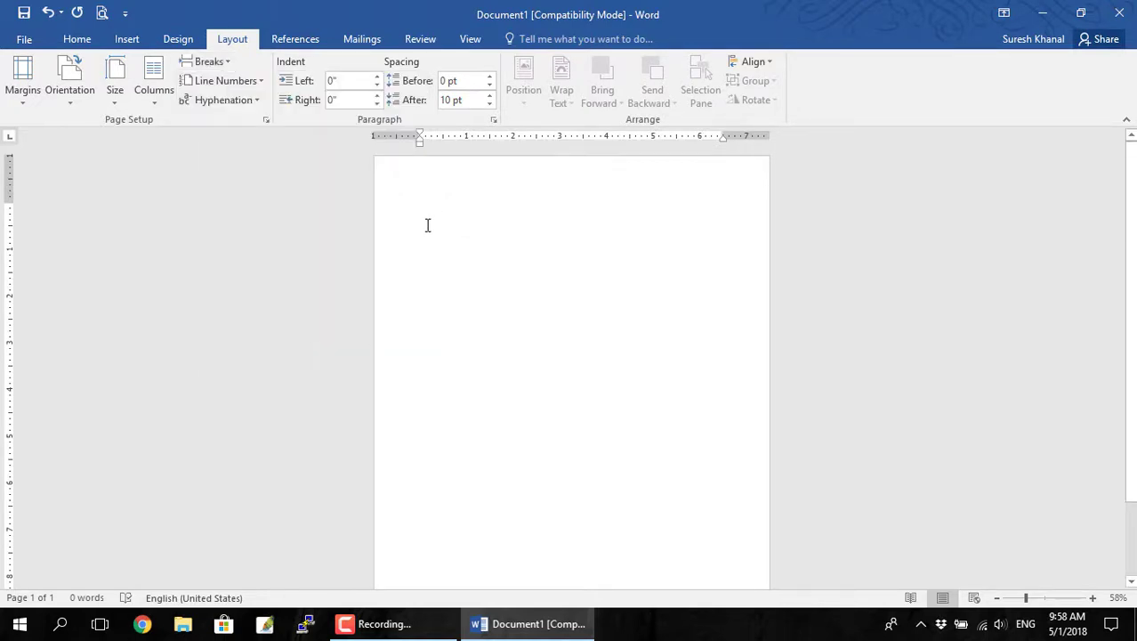
# Step: Turn on the display of formatting marks to reveal the section break
pyautogui.click(77, 39)
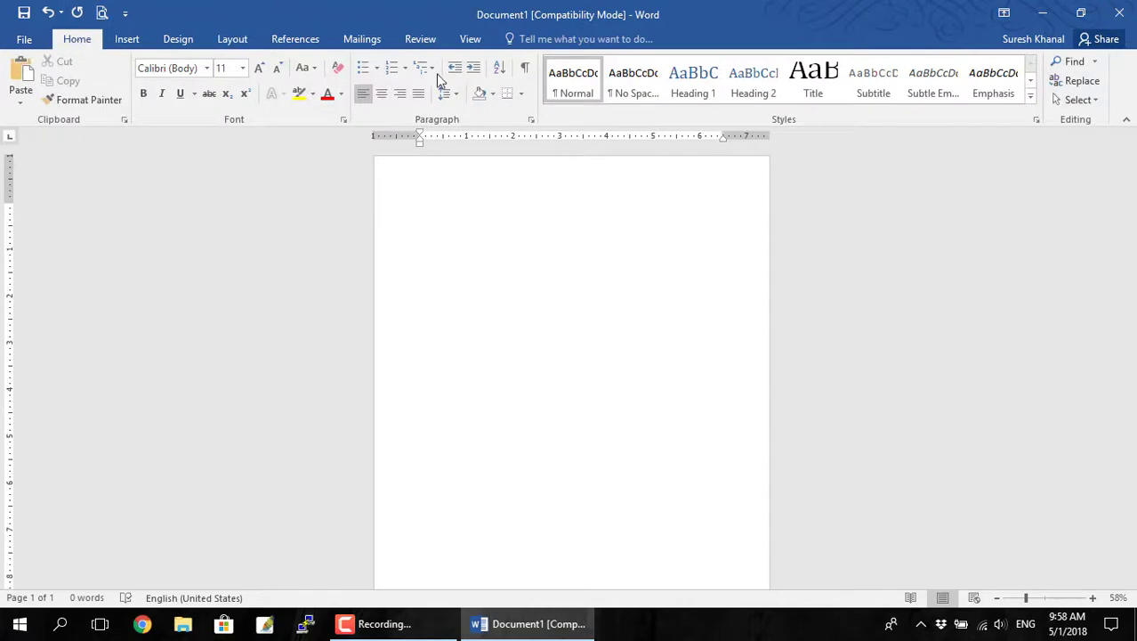
pyautogui.click(525, 71)
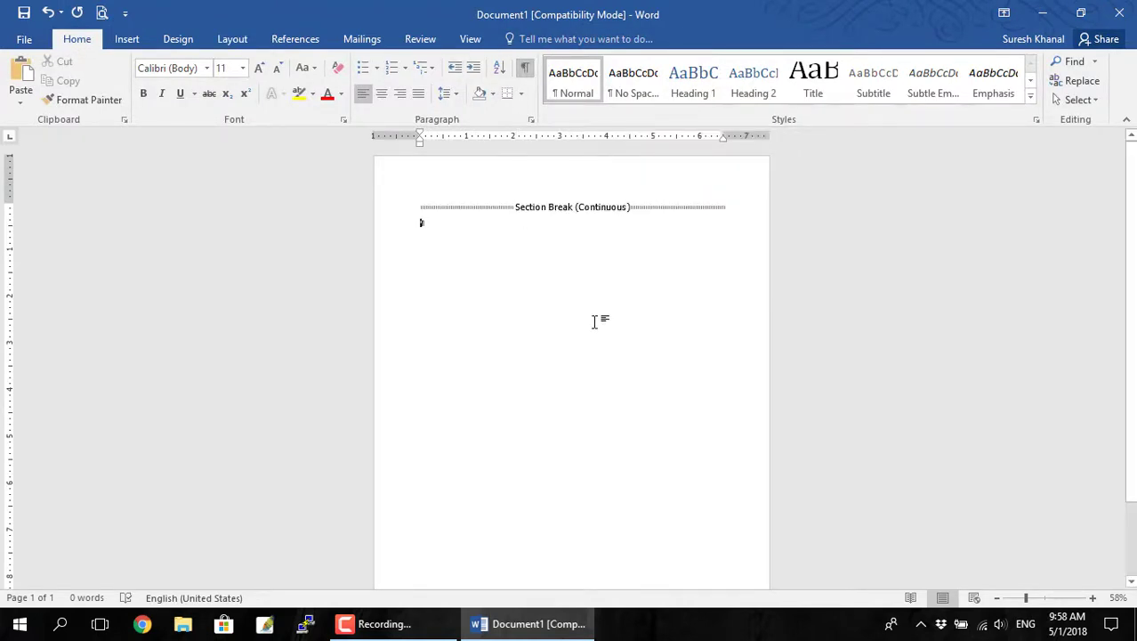
pyautogui.keyDown('ctrl'); pyautogui.scroll(4, 595, 320); pyautogui.keyUp('ctrl')
pyautogui.keyDown('ctrl'); pyautogui.scroll(5, 593, 321); pyautogui.keyUp('ctrl')
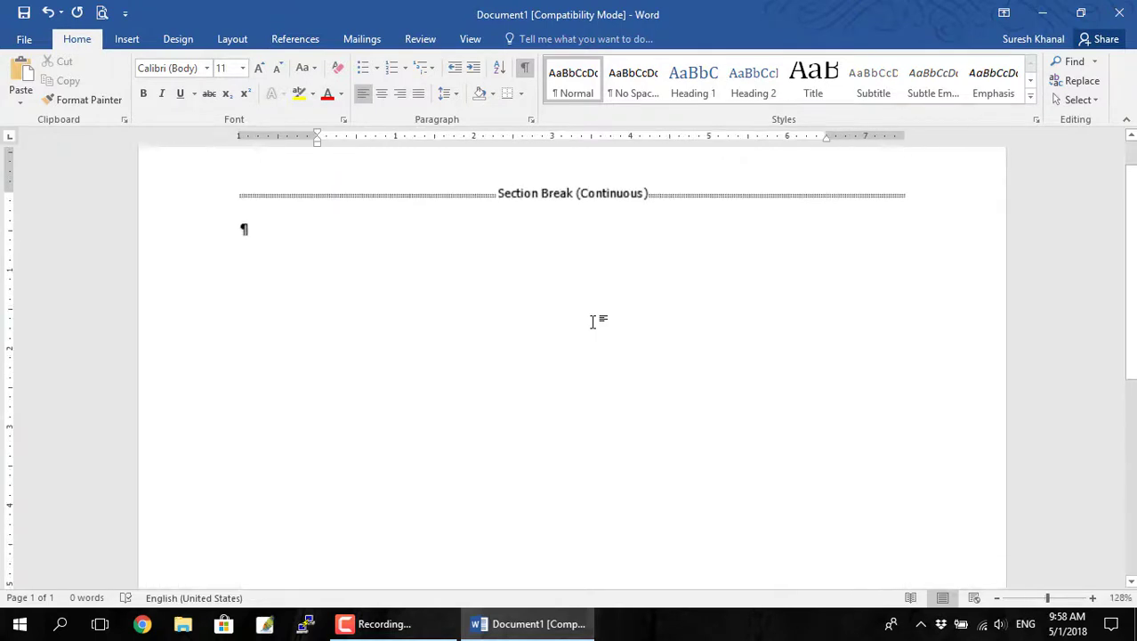
pyautogui.scroll(2, 533, 218)
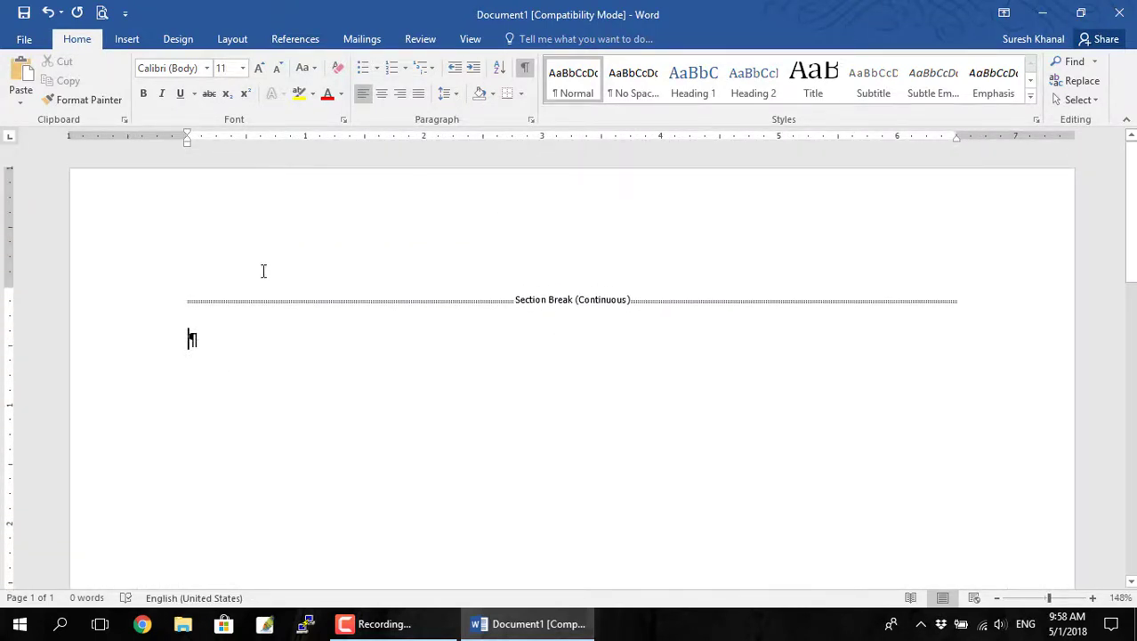
# Step: Add two empty paragraphs above the continuous section break and one more below it
pyautogui.click(185, 297)
pyautogui.press('Return')
pyautogui.press('Return')
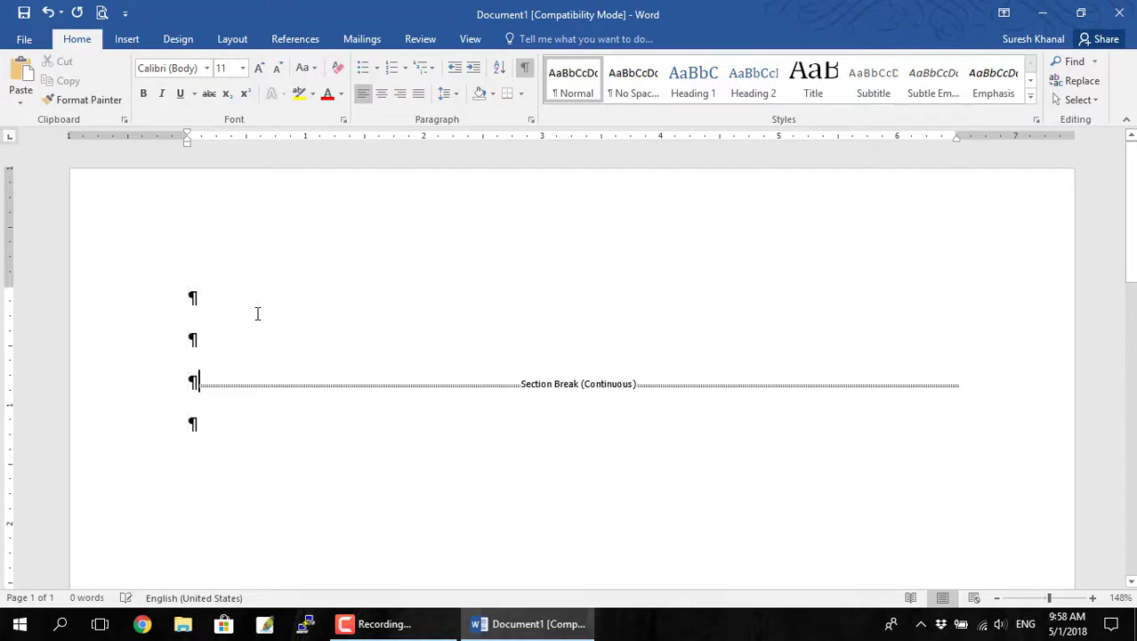
pyautogui.moveTo(169, 322); pyautogui.dragTo(172, 359)
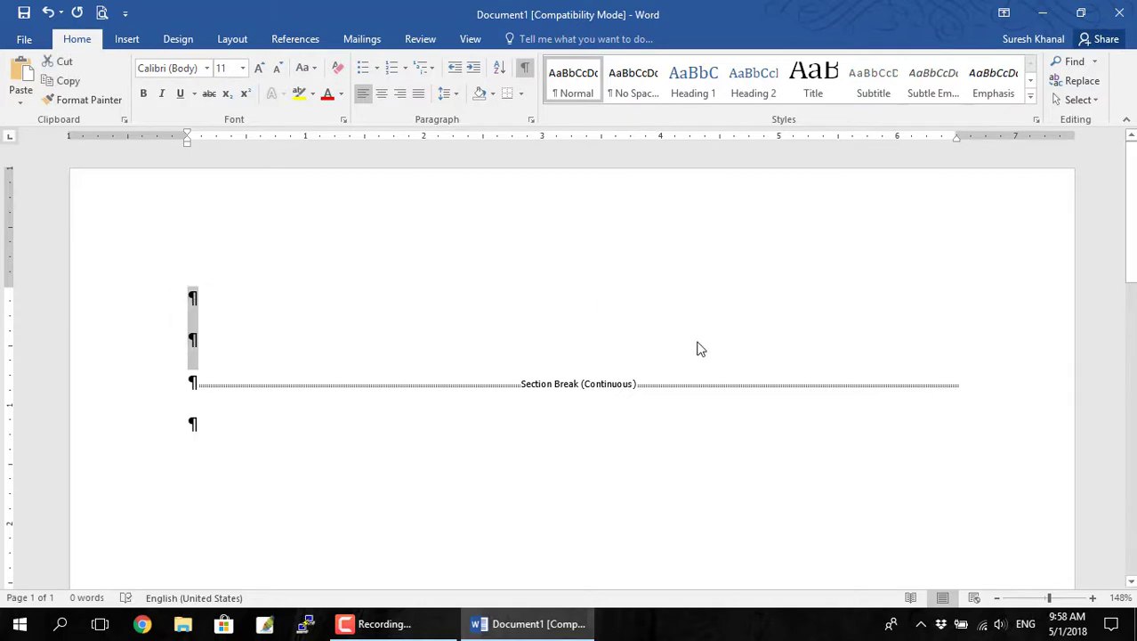
pyautogui.click(216, 419)
pyautogui.press('Return')
pyautogui.click(116, 471)
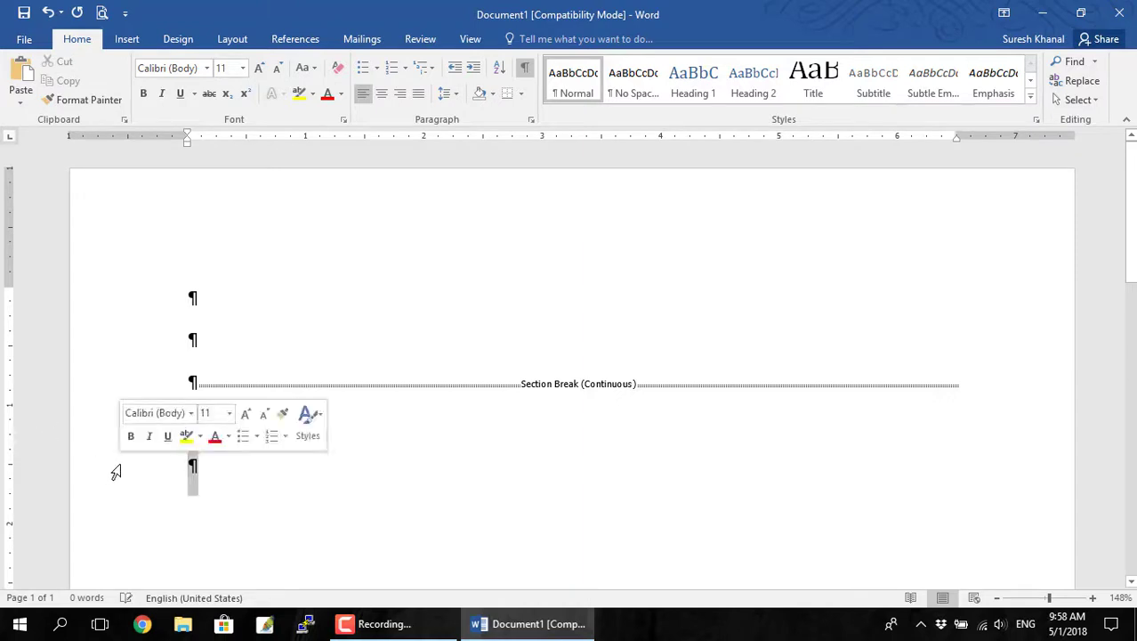
pyautogui.click(360, 443)
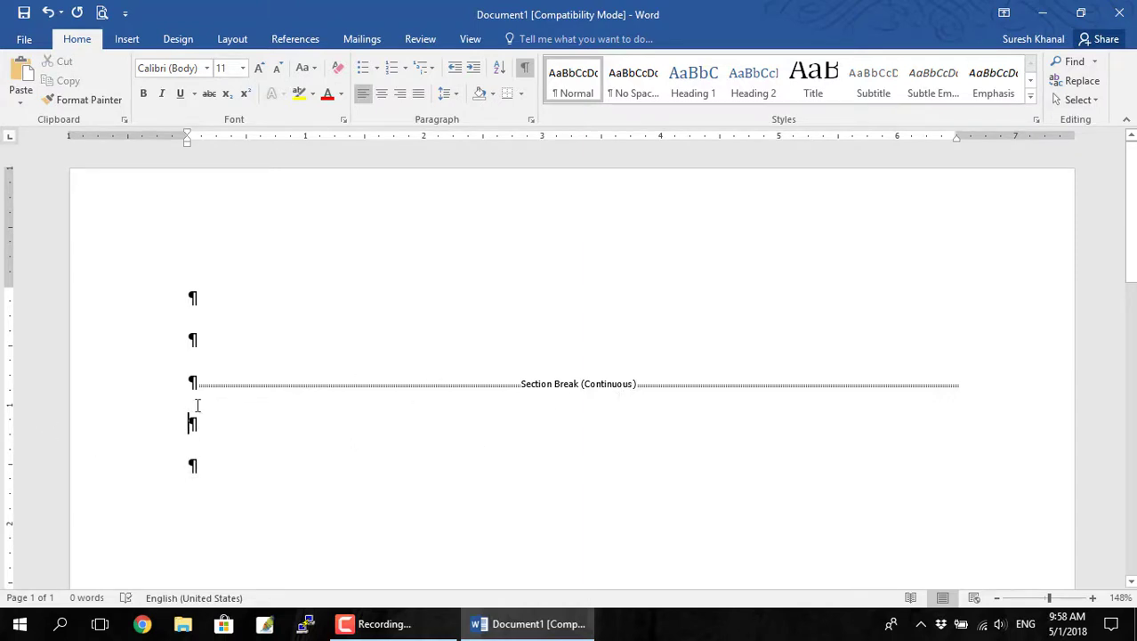
pyautogui.click(160, 389)
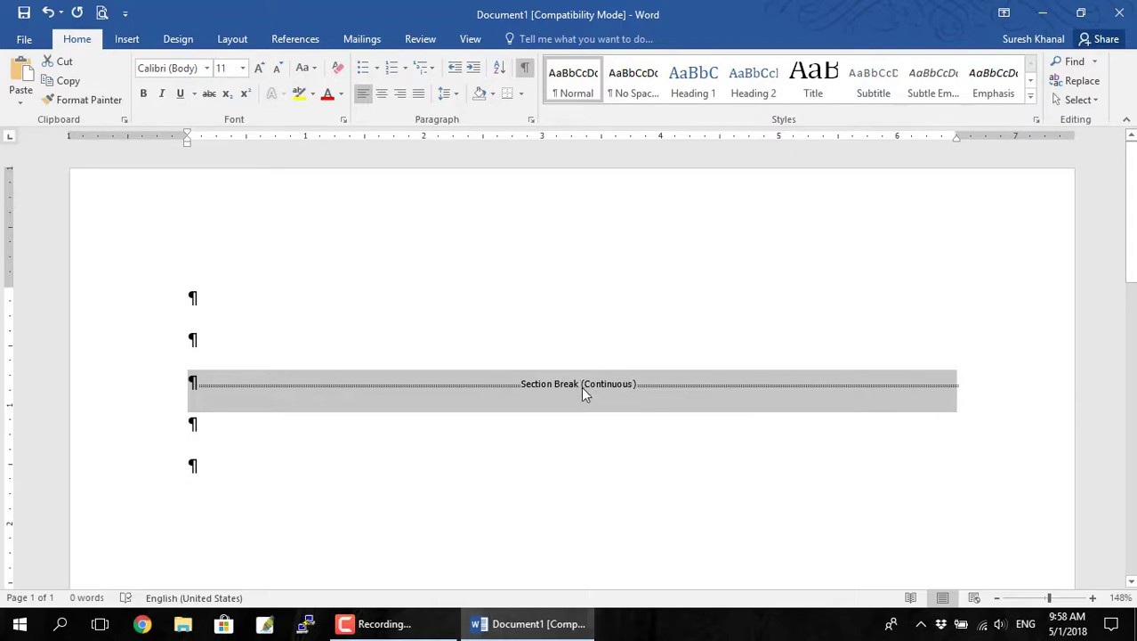
# Step: Switch to the presentation to read the slide defining a section break, and return to the Word document
pyautogui.hotkey('alt', 'Tab')
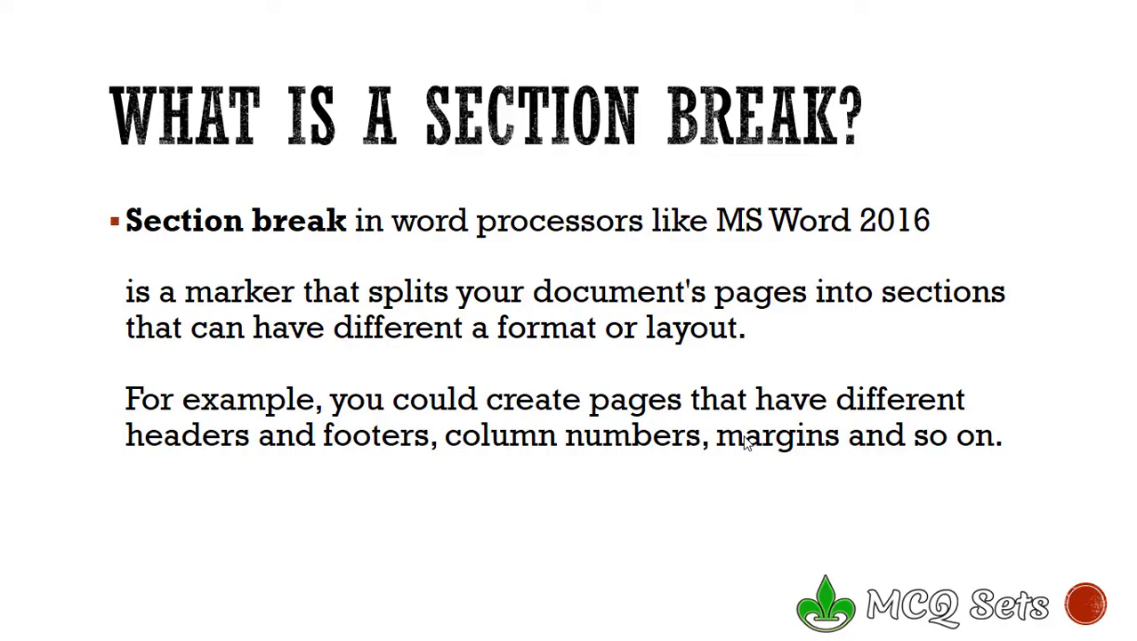
pyautogui.click(580, 315)
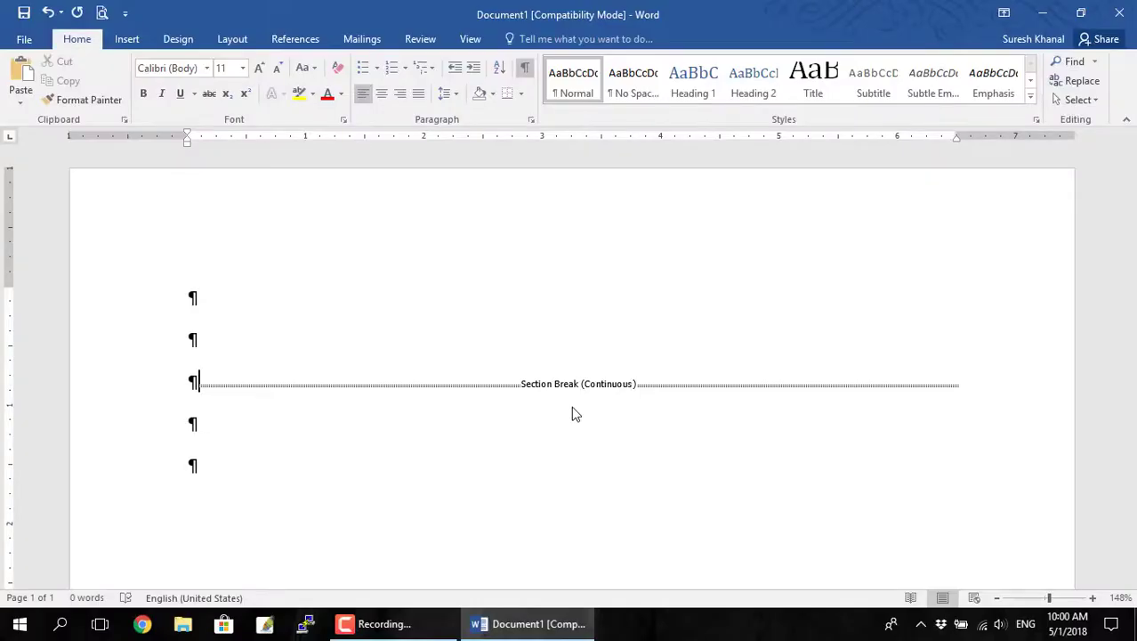
pyautogui.click(534, 389)
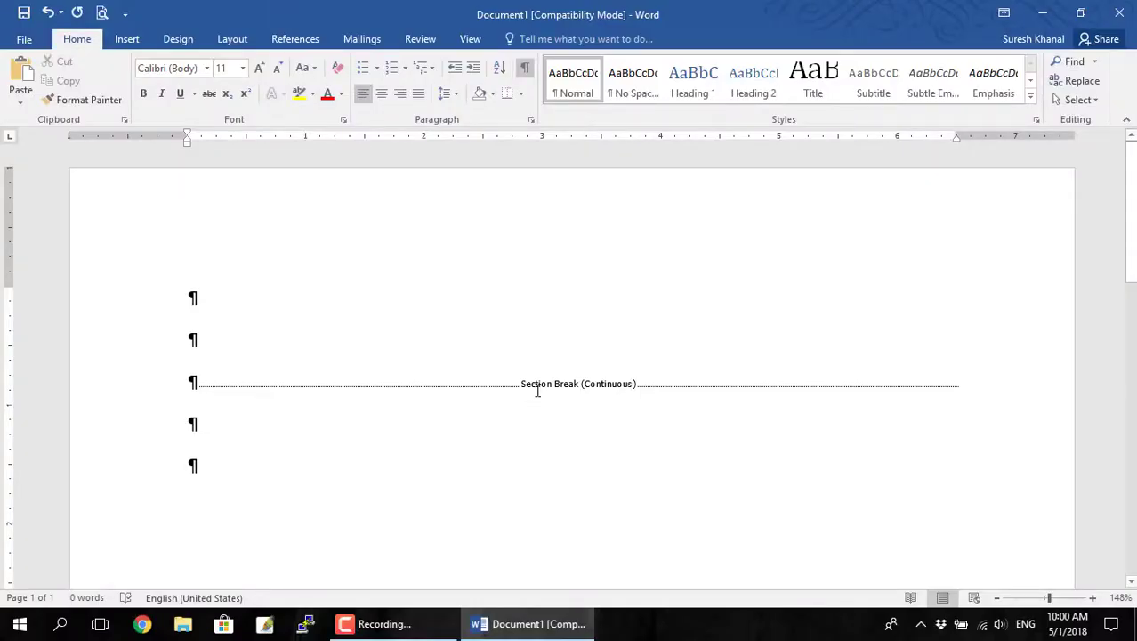
# Step: Hide the formatting marks and generate sample text in the first section with =rand()
pyautogui.click(525, 70)
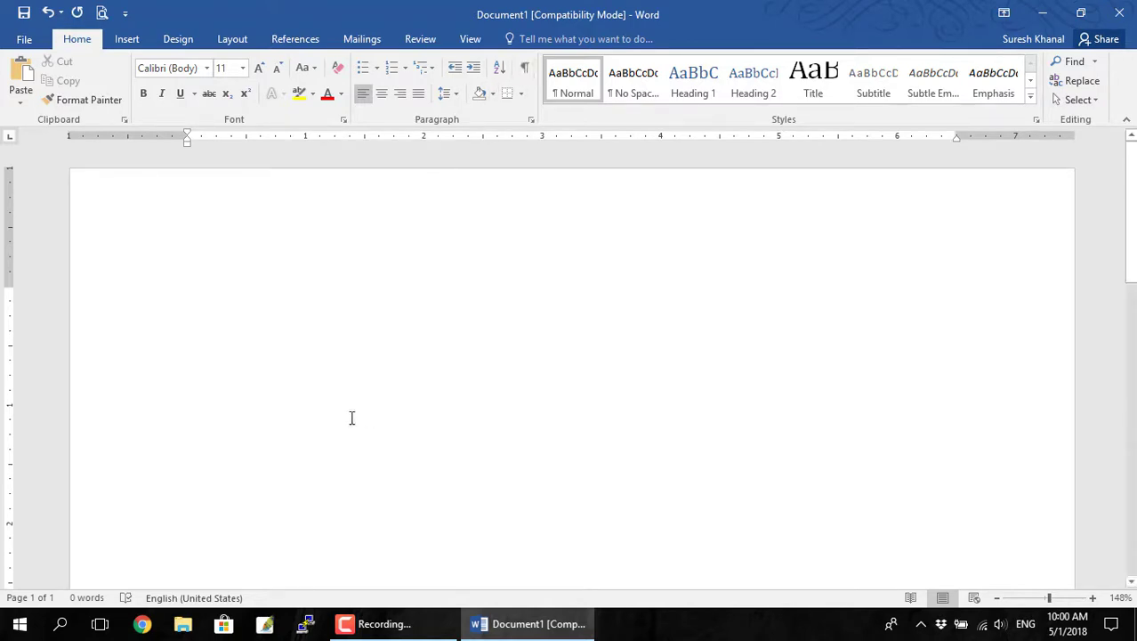
pyautogui.click(290, 266)
pyautogui.write('=rand()')
pyautogui.press('Return')
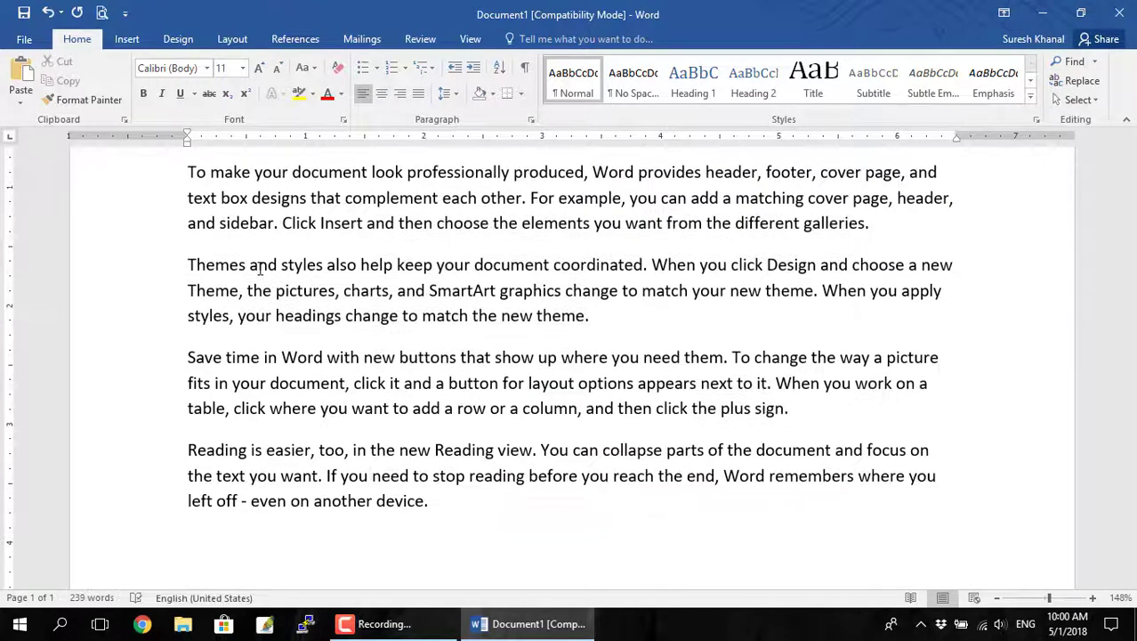
# Step: Show the formatting marks and delete the two extra empty paragraphs between the sample text and the section break
pyautogui.click(530, 70)
pyautogui.scroll(-2, 414, 426)
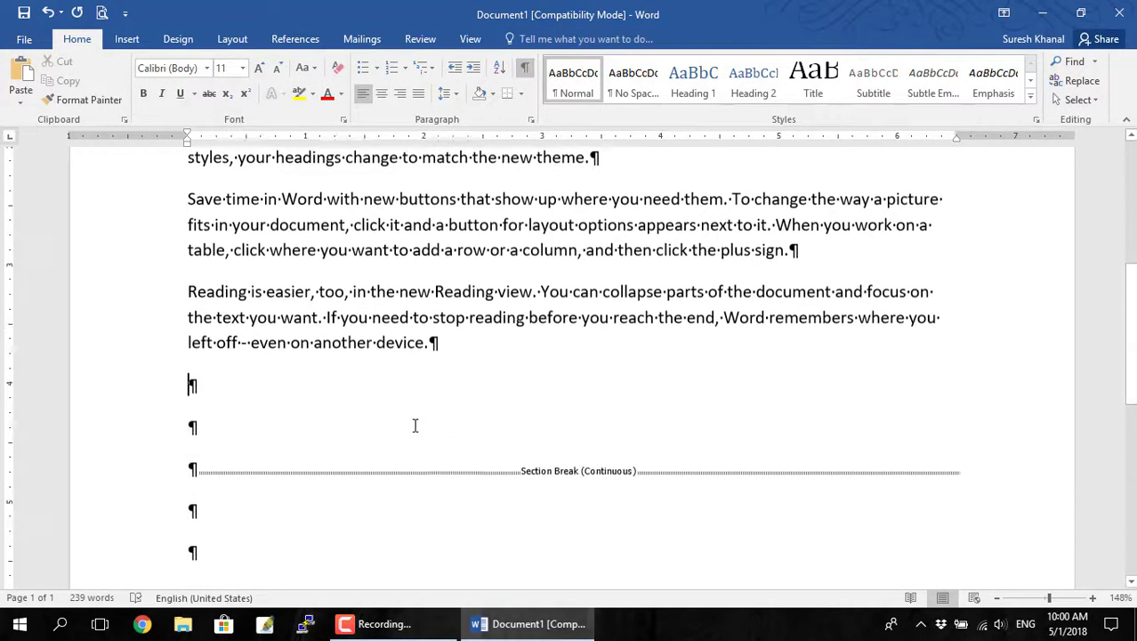
pyautogui.press('Delete')
pyautogui.press('Delete')
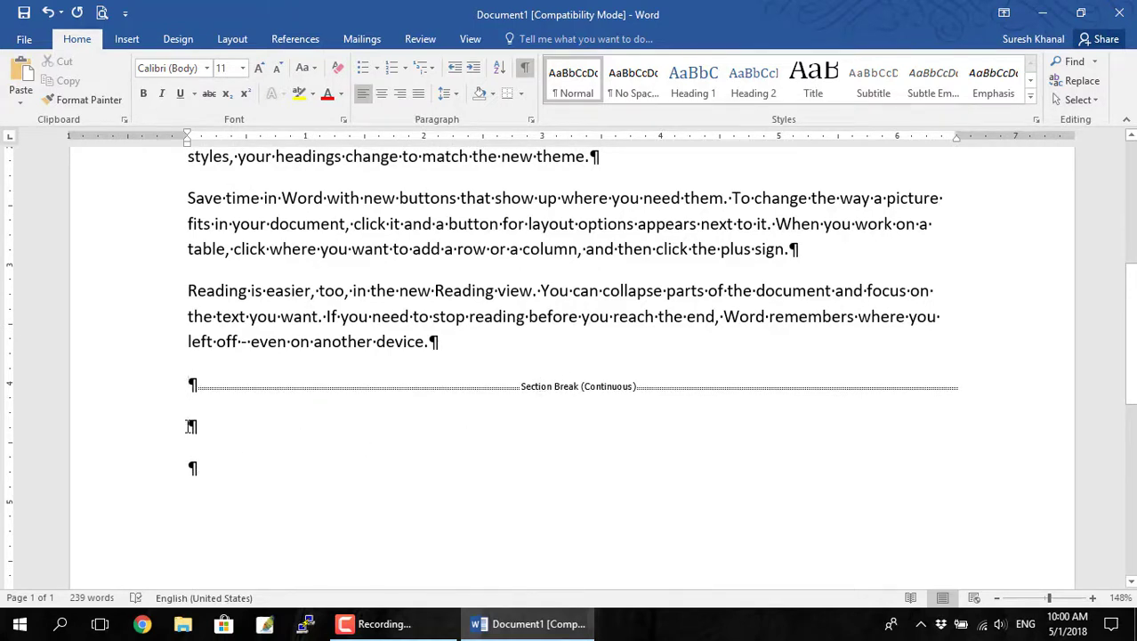
# Step: Replace the two empty paragraphs below the section break with sample text generated by =rand()
pyautogui.moveTo(190, 426); pyautogui.dragTo(199, 476)
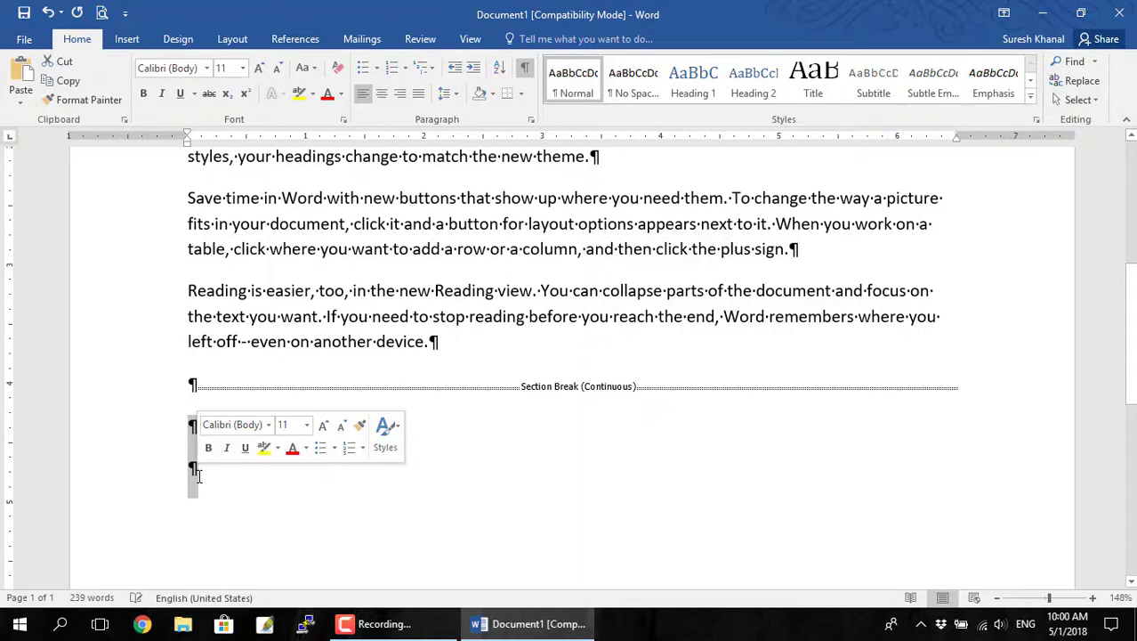
pyautogui.write('=rand()')
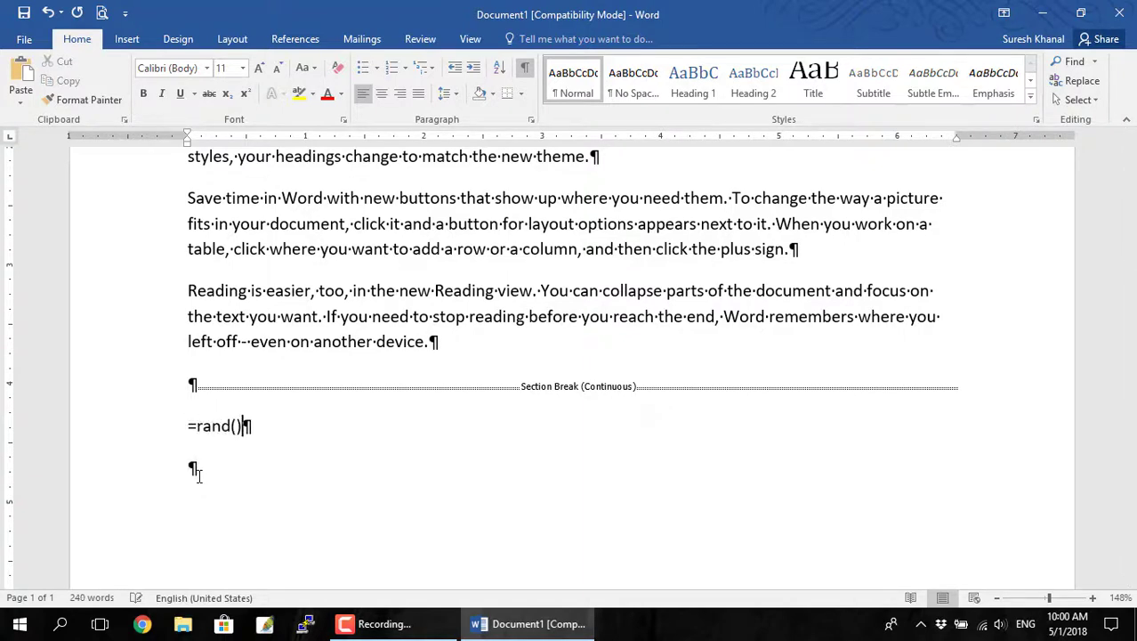
pyautogui.press('Return')
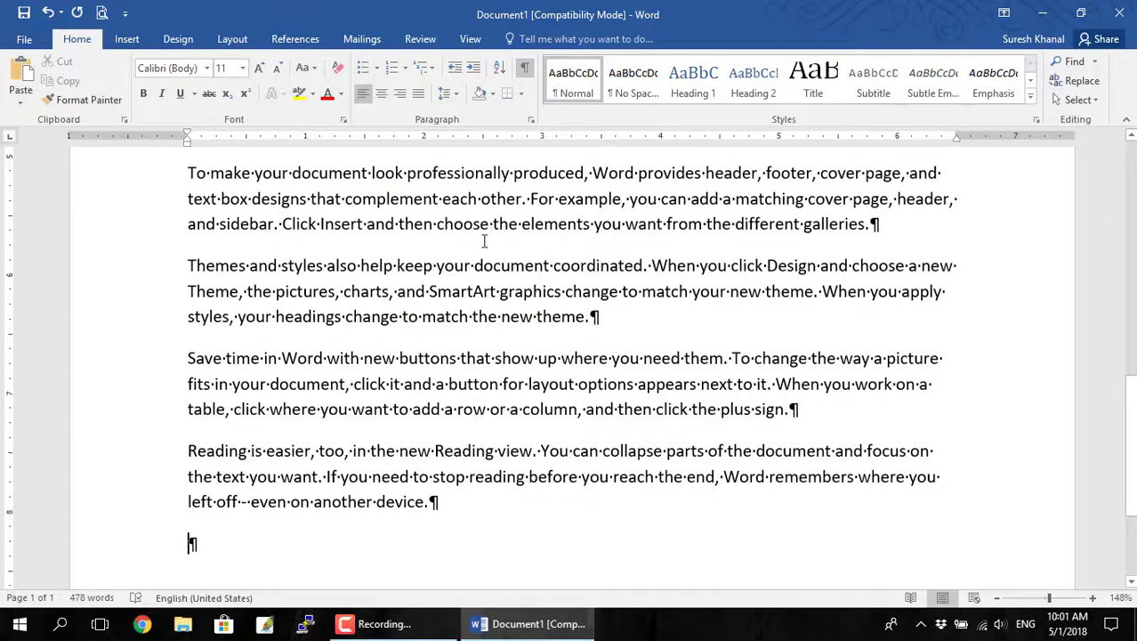
# Step: Review the text on both sides of the section break and hide the formatting marks
pyautogui.scroll(5, 484, 241)
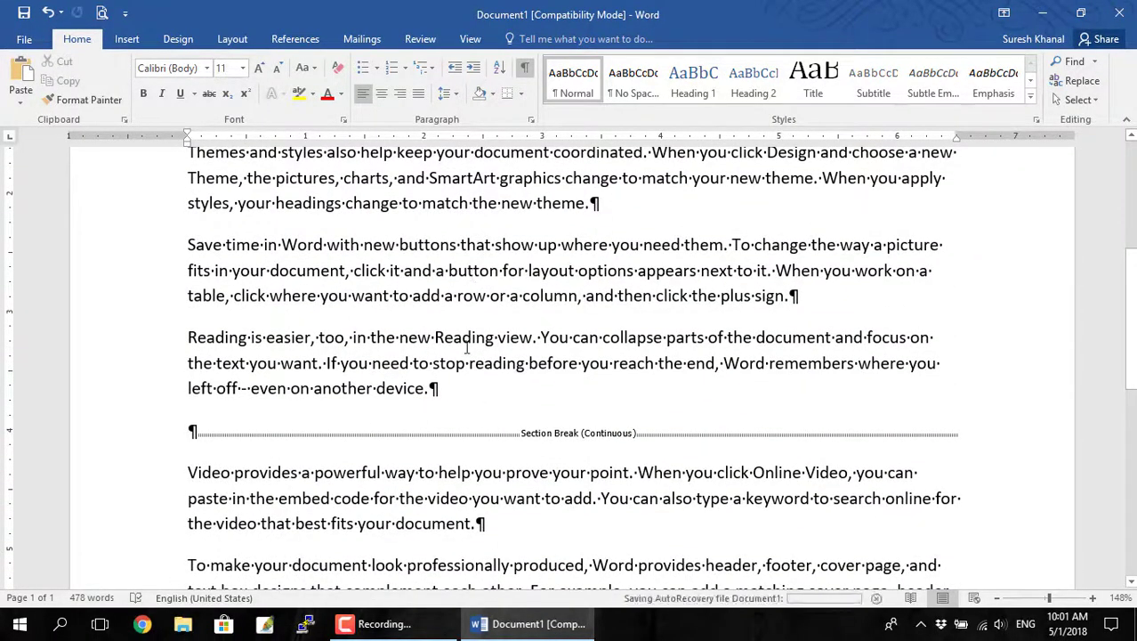
pyautogui.scroll(-2, 467, 348)
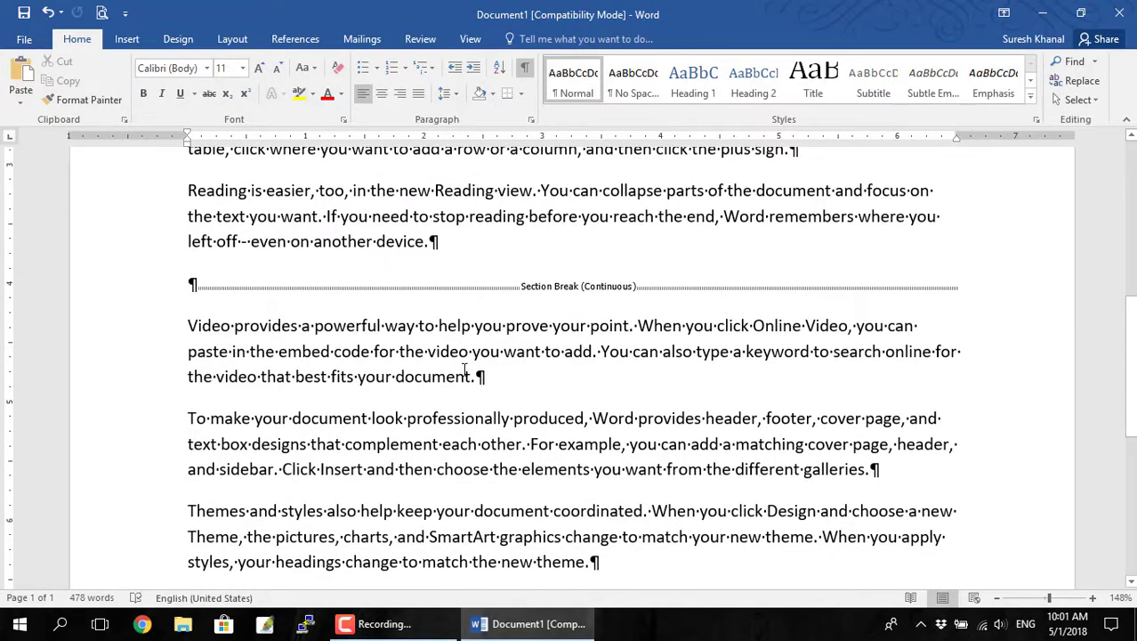
pyautogui.scroll(-8, 464, 369)
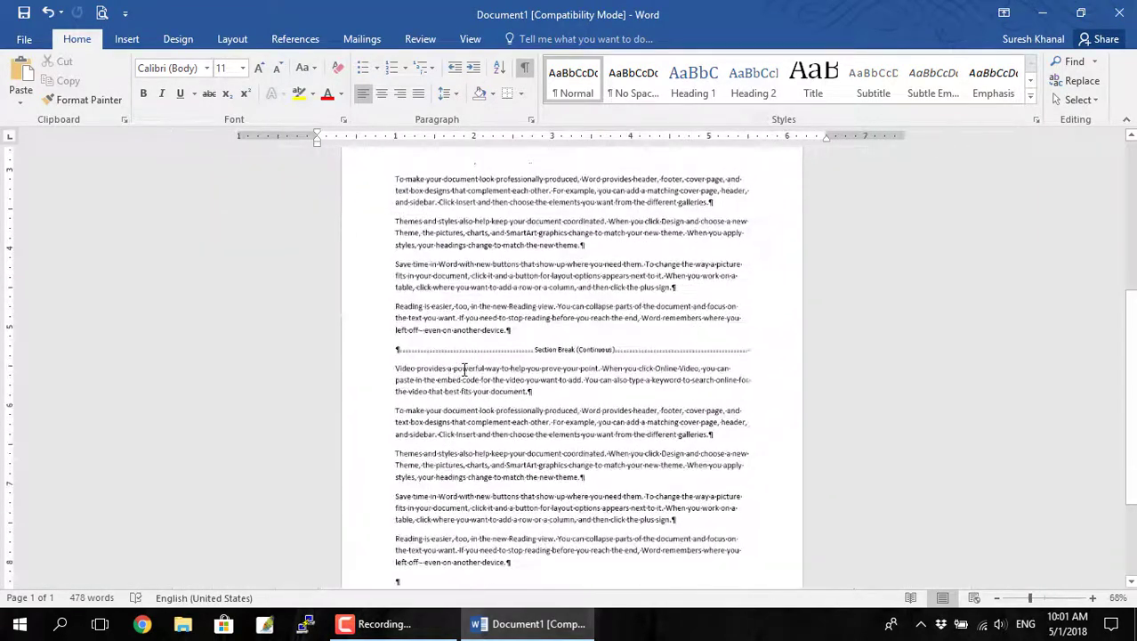
pyautogui.scroll(-2, 464, 370)
pyautogui.hotkey('ctrl', 'shift', '8')
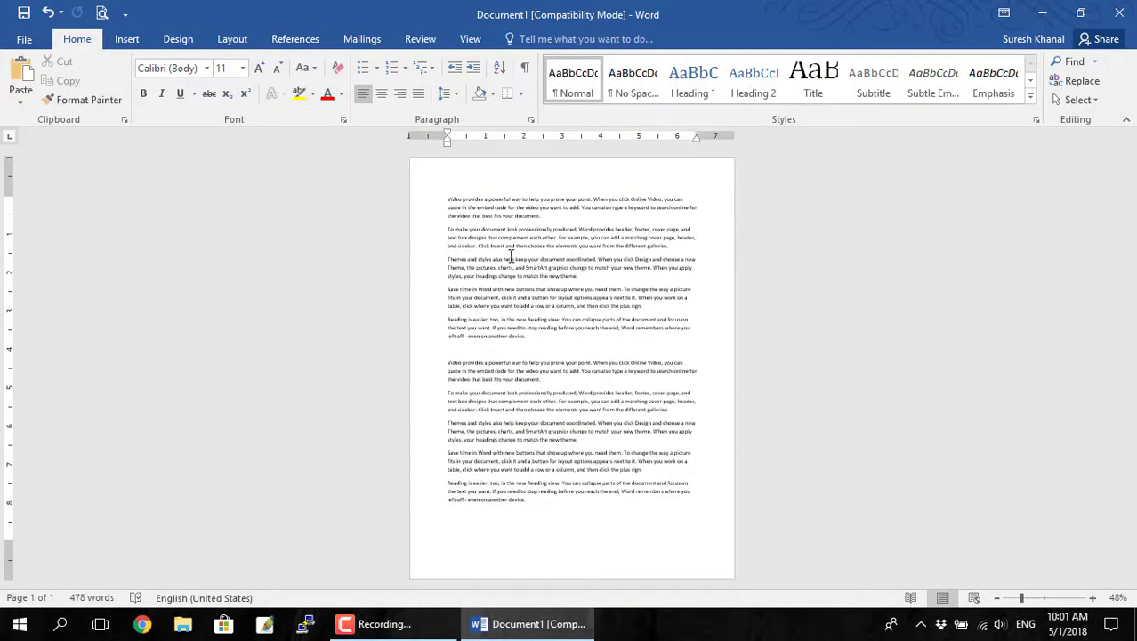
# Step: Lay out the first section's text in three columns
pyautogui.click(515, 266)
pyautogui.click(229, 39)
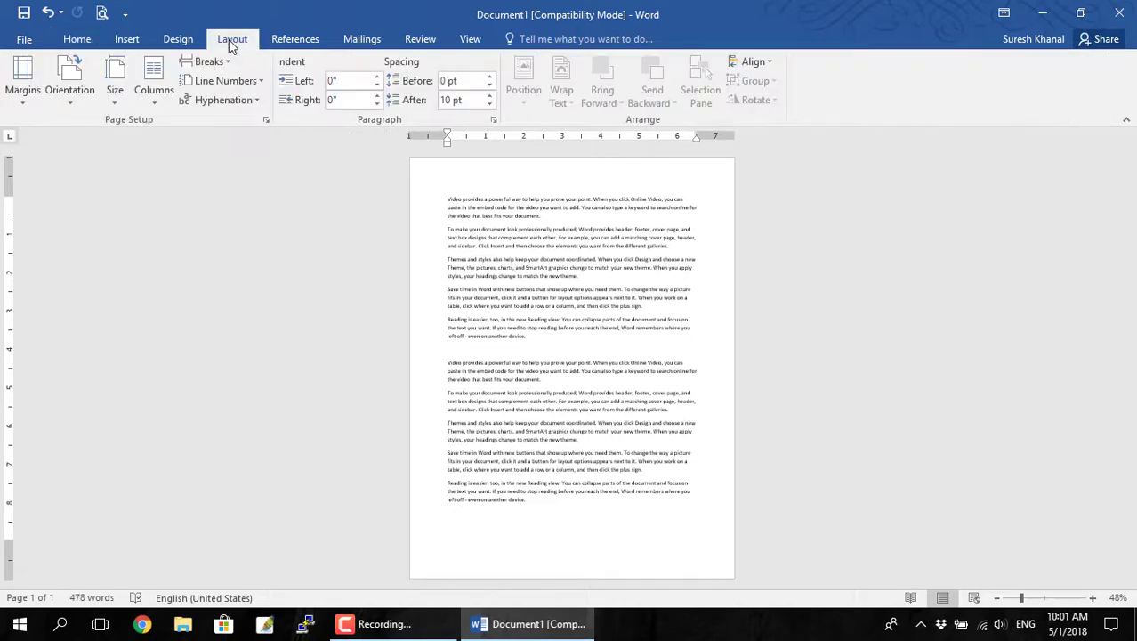
pyautogui.click(155, 98)
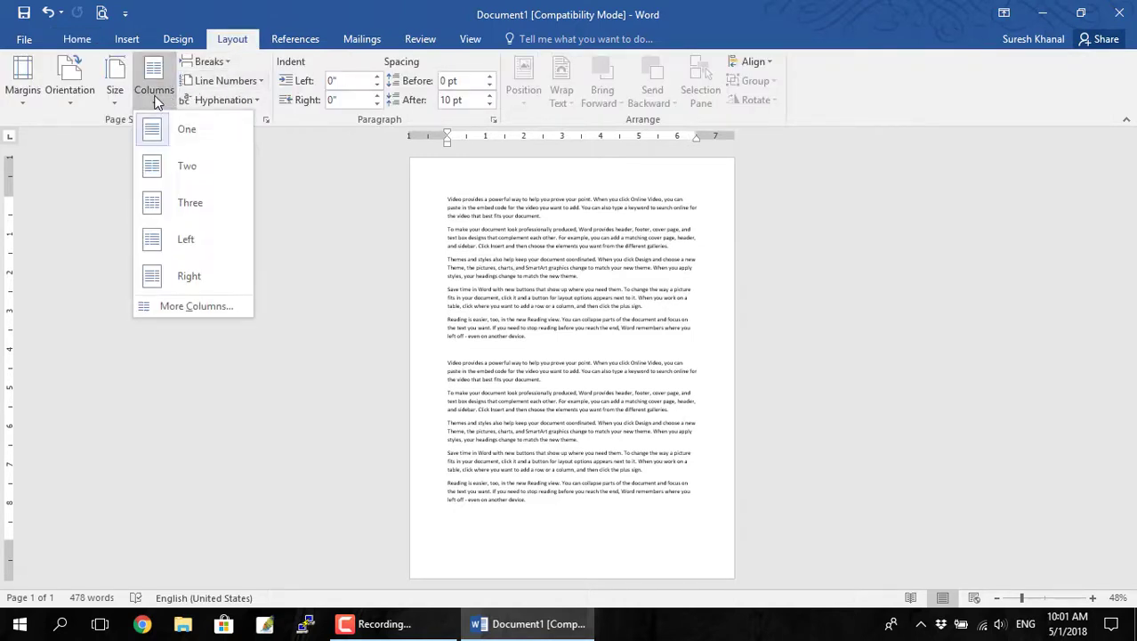
pyautogui.click(185, 205)
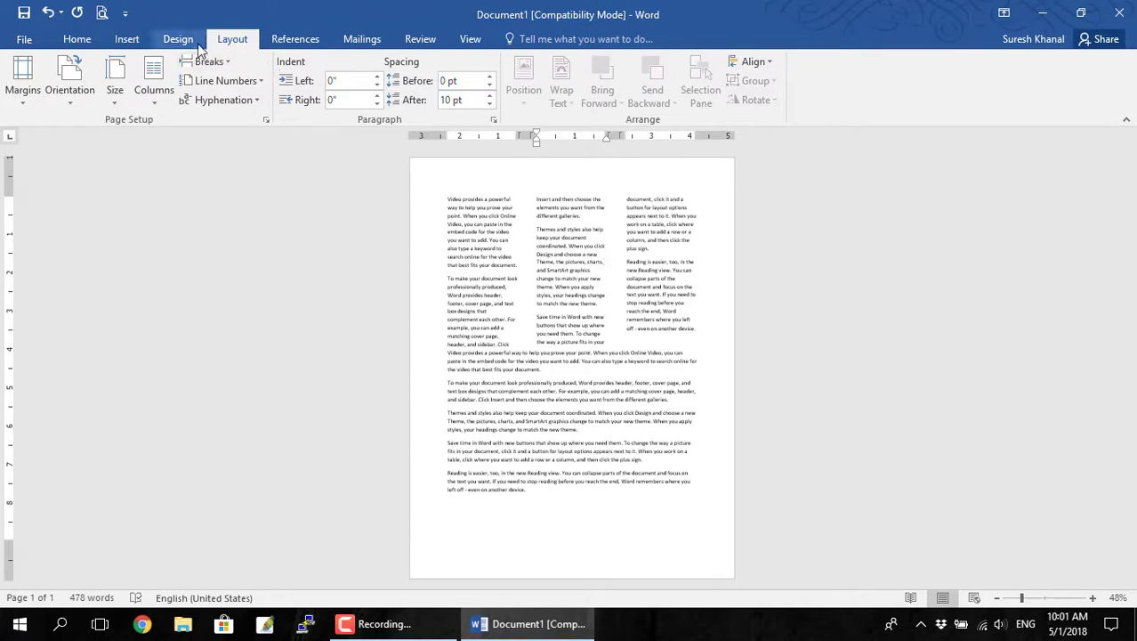
# Step: Add a line between the first section's three columns and set the column spacing to 0.2"
pyautogui.click(157, 94)
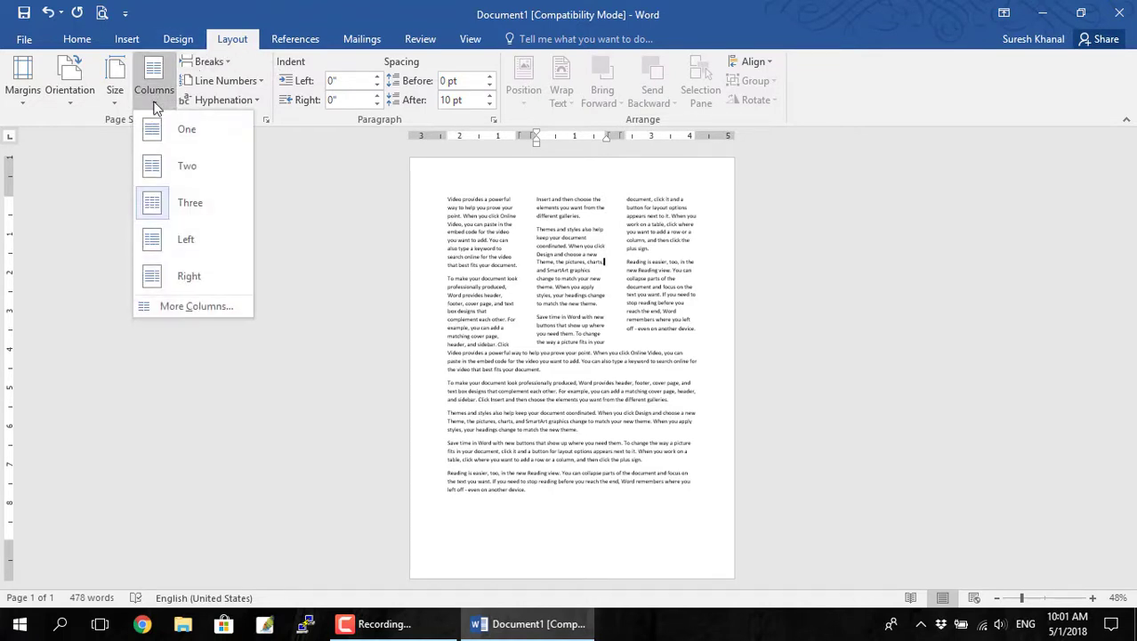
pyautogui.click(210, 313)
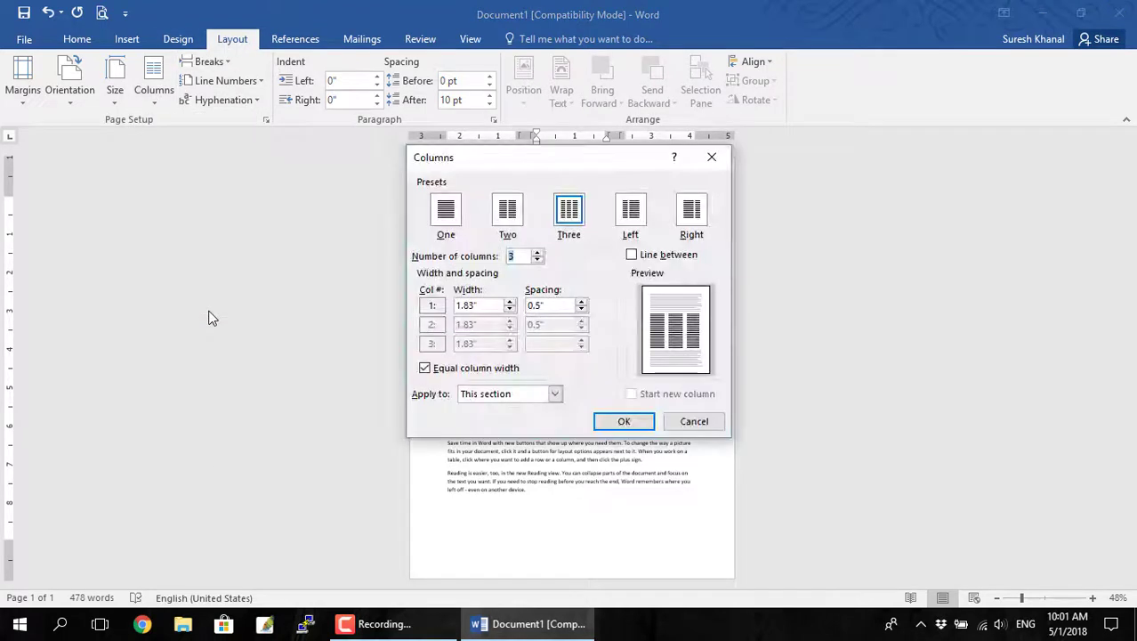
pyautogui.moveTo(574, 153); pyautogui.dragTo(226, 200)
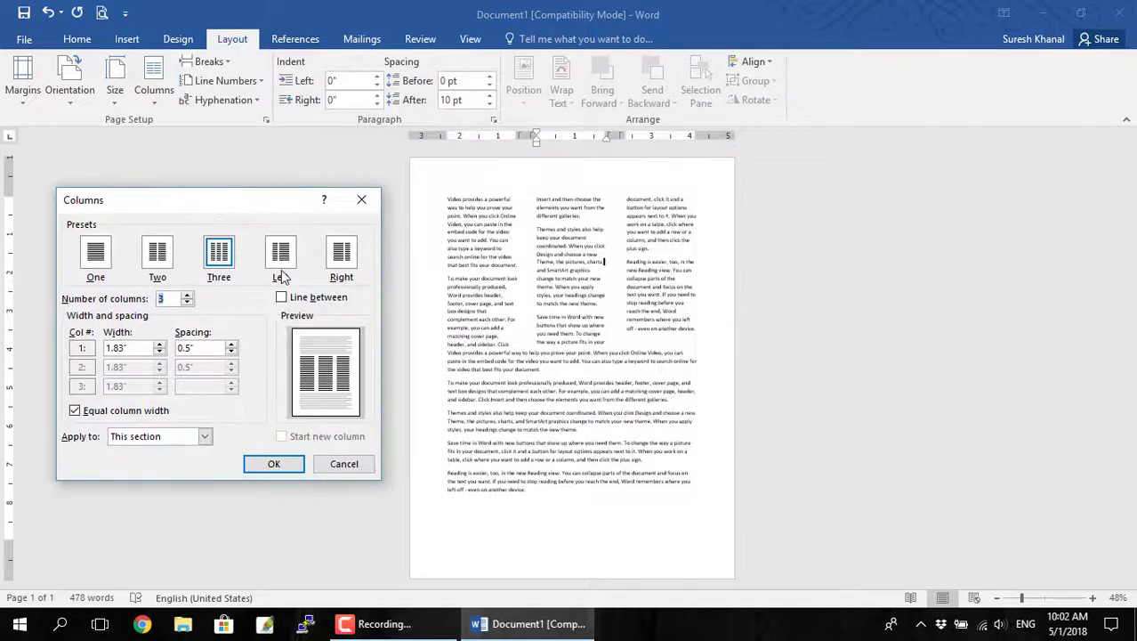
pyautogui.click(289, 300)
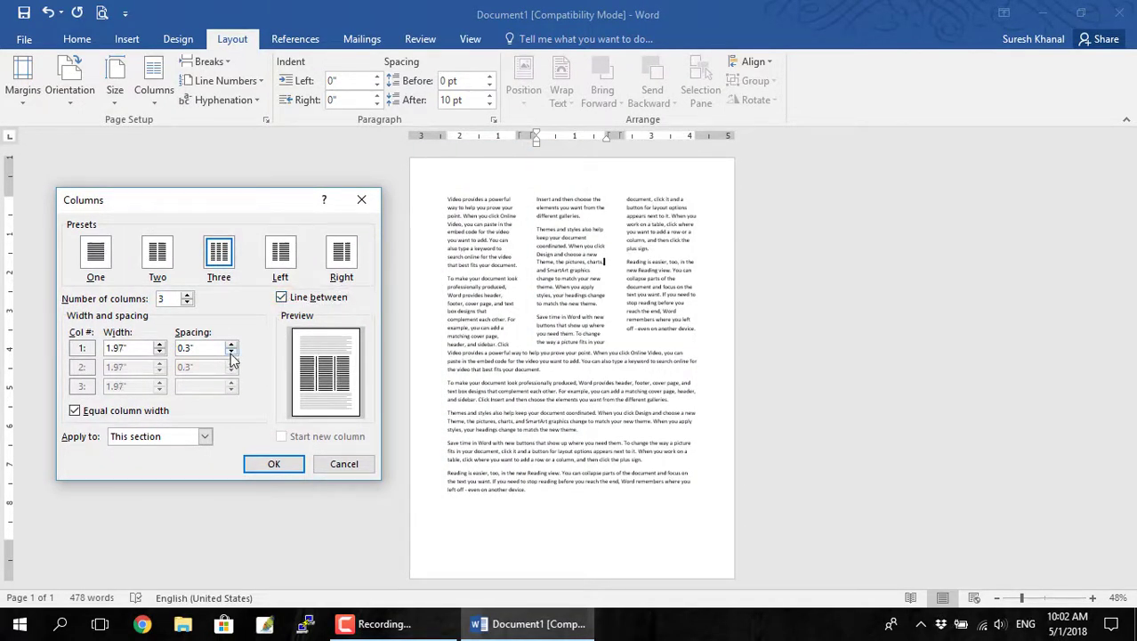
pyautogui.click(231, 353)
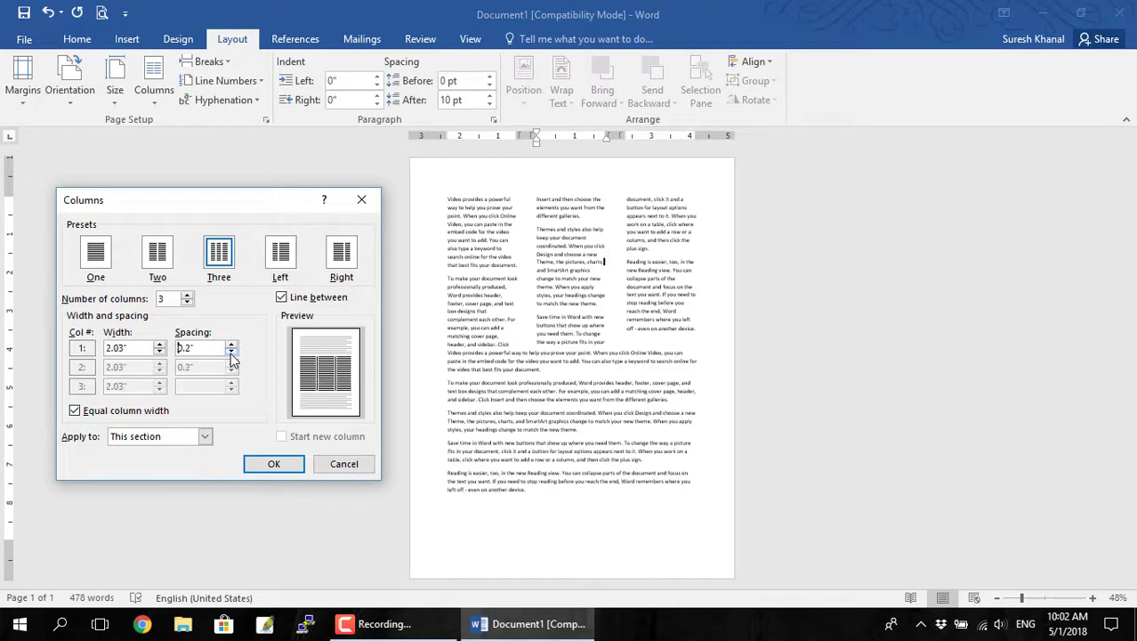
# Step: Turn off equal column width and narrow the first section's first column to 1.5" and its third column to about 1.5"
pyautogui.click(76, 410)
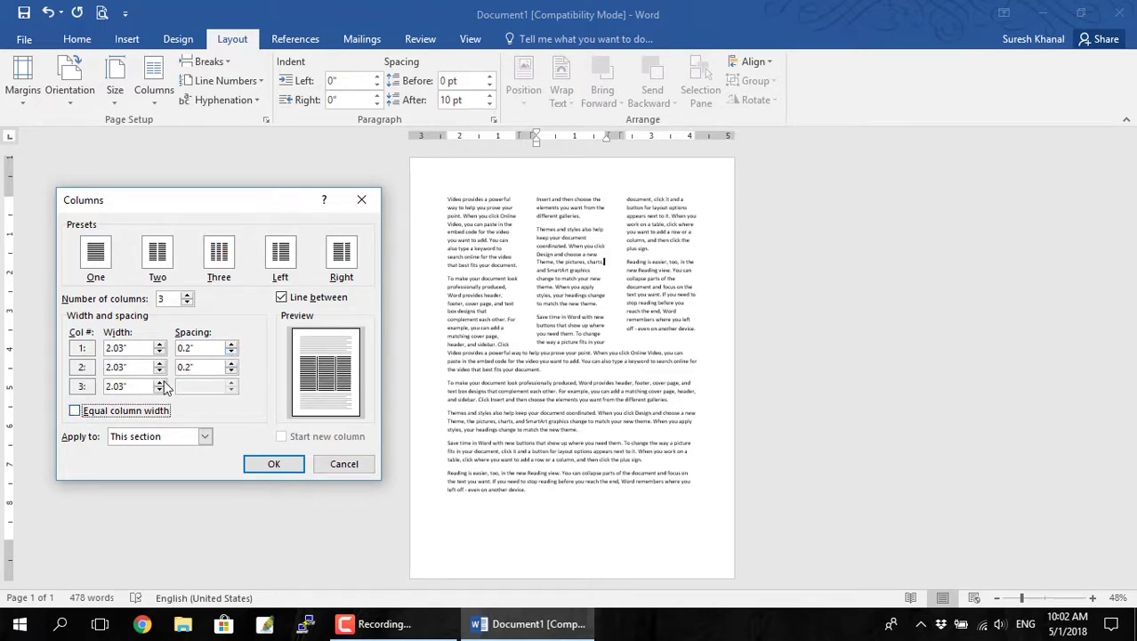
pyautogui.click(161, 394)
pyautogui.click(161, 394)
pyautogui.click(161, 395)
pyautogui.click(161, 395)
pyautogui.click(158, 351)
pyautogui.click(158, 352)
pyautogui.click(158, 352)
pyautogui.click(159, 351)
pyautogui.click(159, 352)
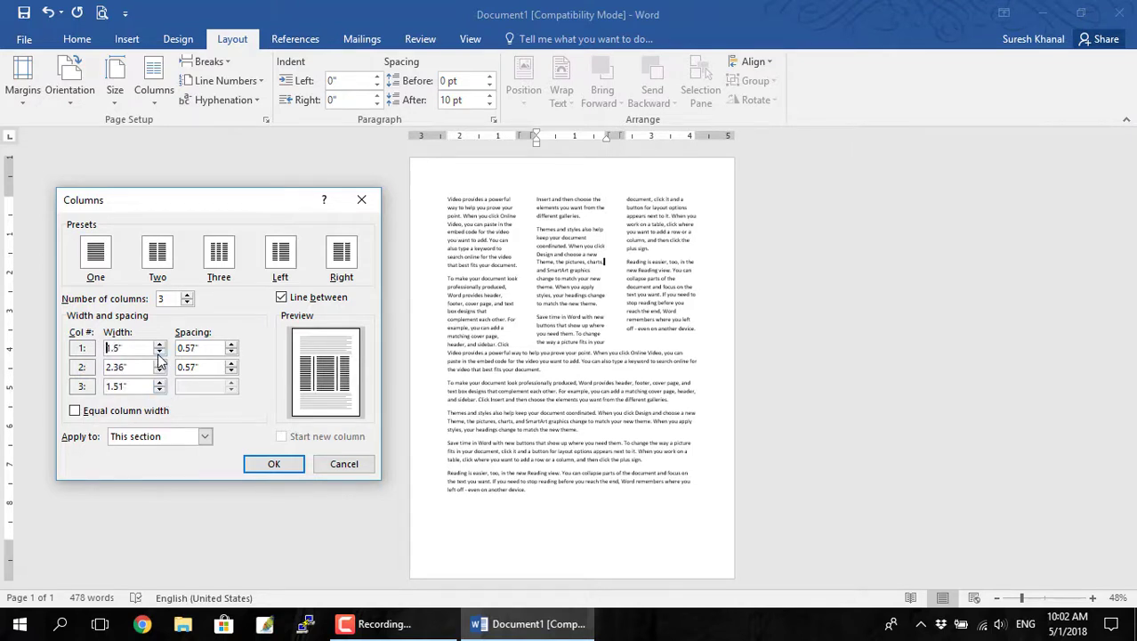
pyautogui.click(270, 465)
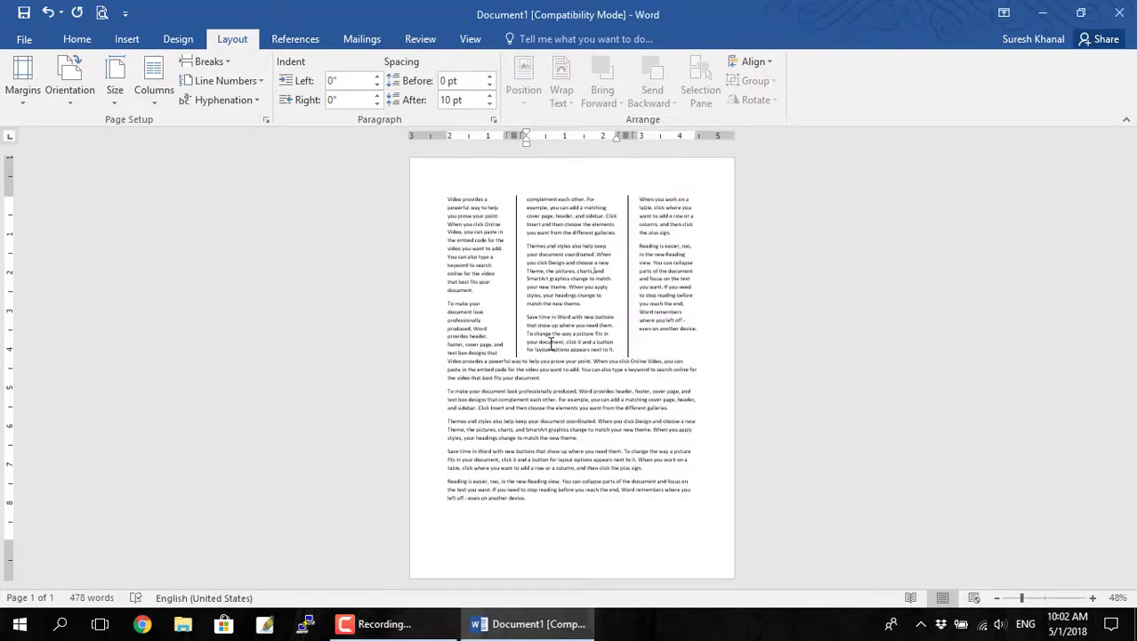
# Step: Show the formatting marks and place the cursor at the continuous section break ending the third column
pyautogui.click(78, 43)
pyautogui.click(525, 69)
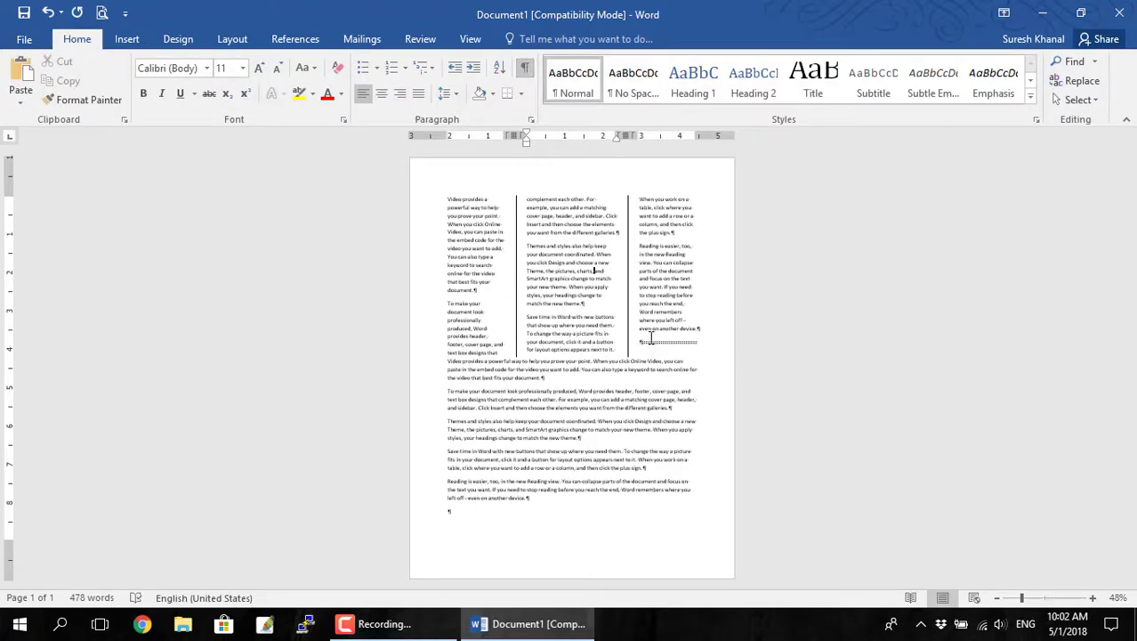
pyautogui.moveTo(650, 337); pyautogui.dragTo(676, 336)
pyautogui.keyDown('ctrl'); pyautogui.scroll(4, 676, 336); pyautogui.keyUp('ctrl')
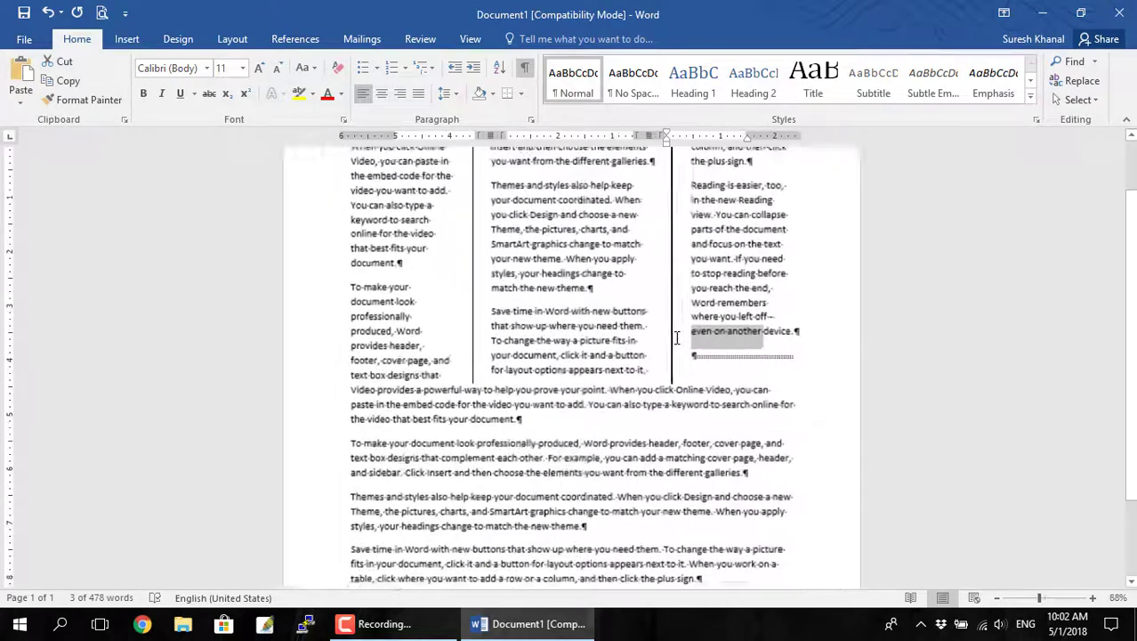
pyautogui.keyDown('ctrl'); pyautogui.scroll(2, 676, 337); pyautogui.keyUp('ctrl')
pyautogui.click(748, 365)
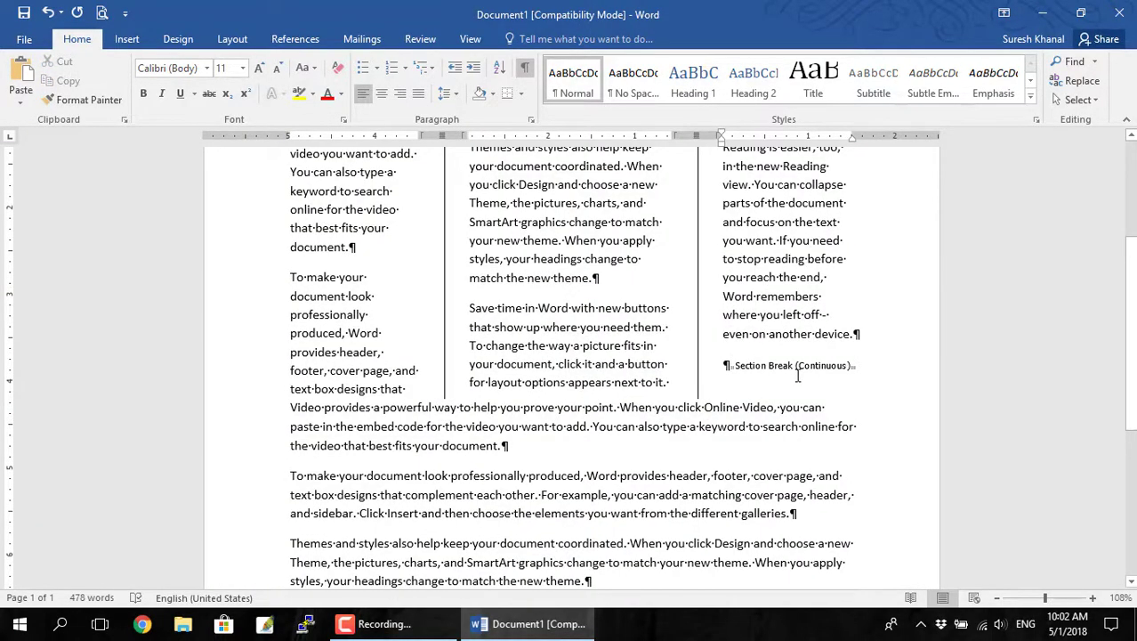
# Step: Delete the continuous section break below the three-column text and check the layout of the text on the page
pyautogui.scroll(3, 797, 374)
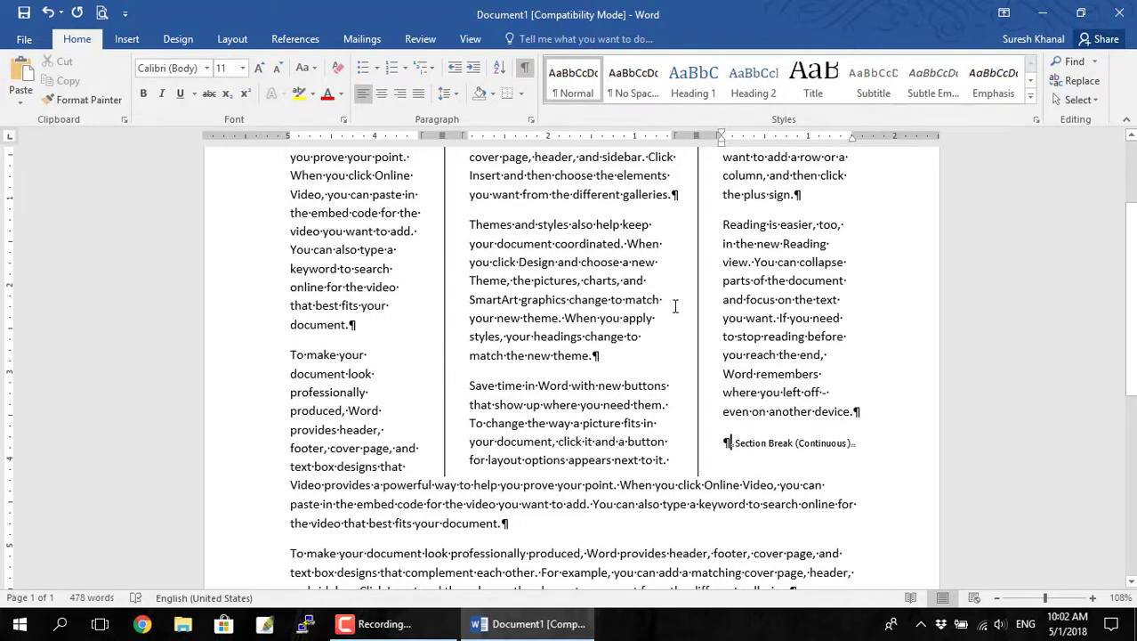
pyautogui.scroll(-1, 669, 297)
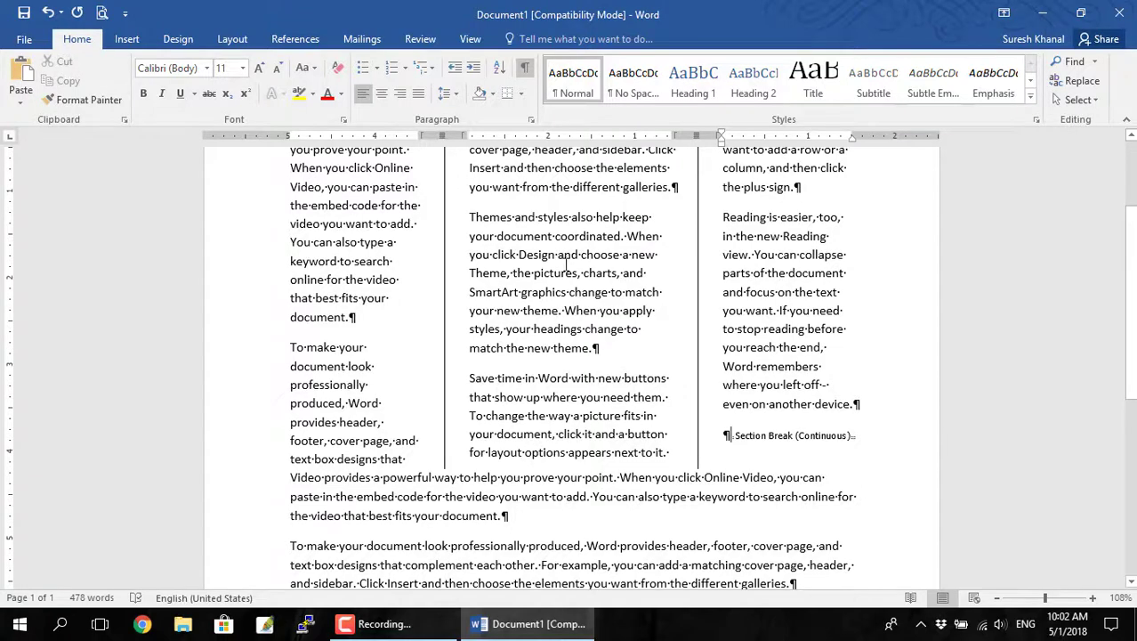
pyautogui.scroll(-4, 556, 277)
pyautogui.scroll(-3, 546, 276)
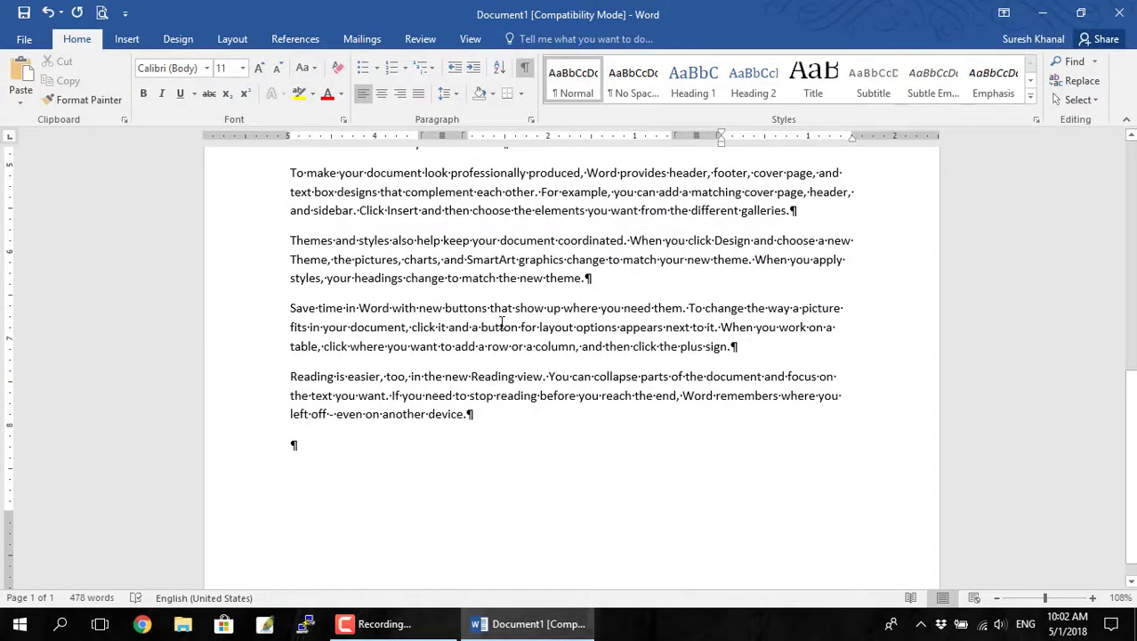
pyautogui.scroll(3, 456, 269)
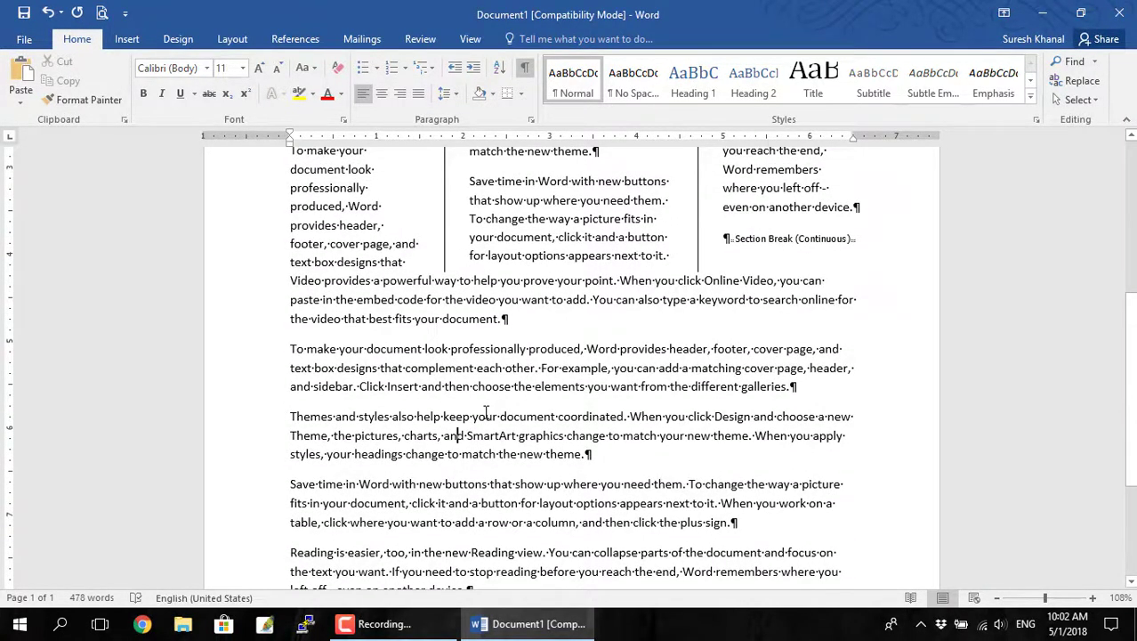
pyautogui.click(732, 241)
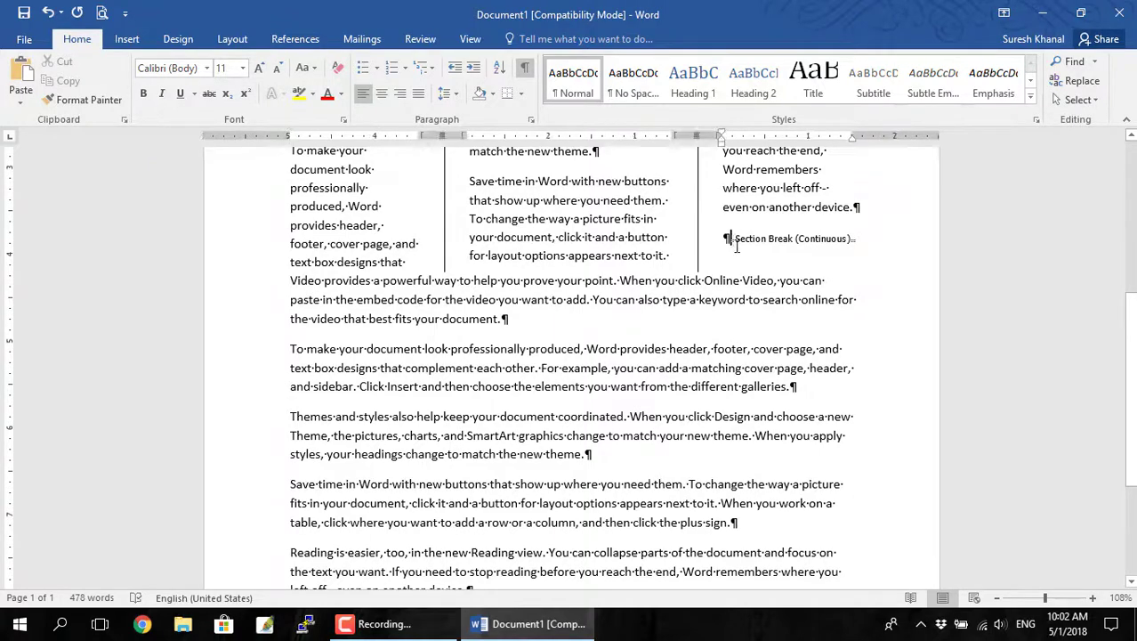
pyautogui.press('Delete')
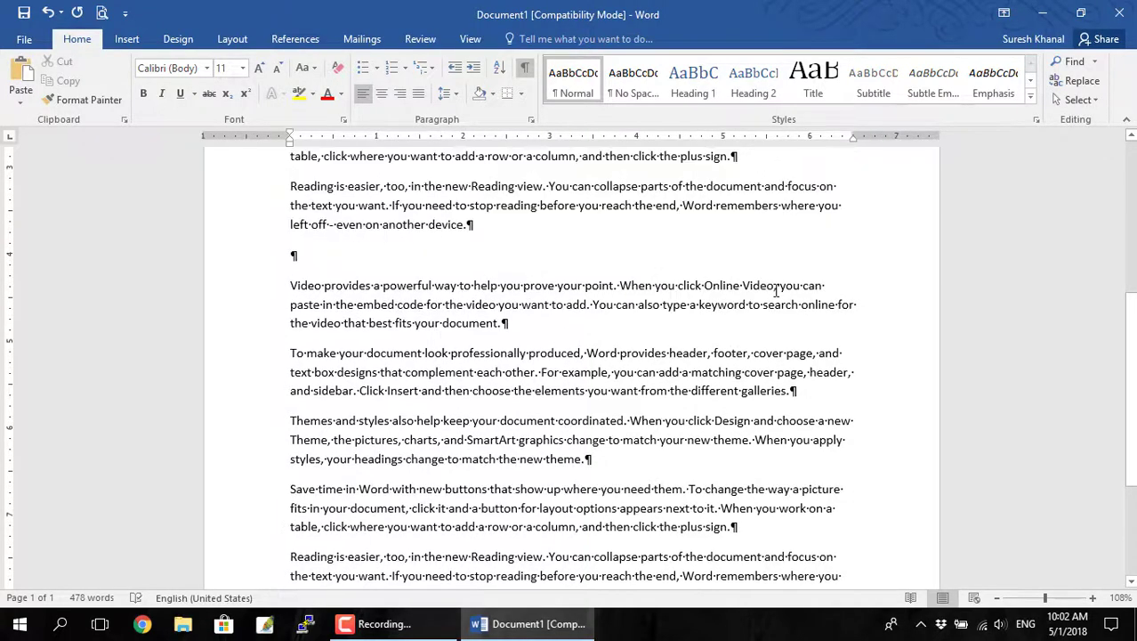
pyautogui.scroll(8, 776, 290)
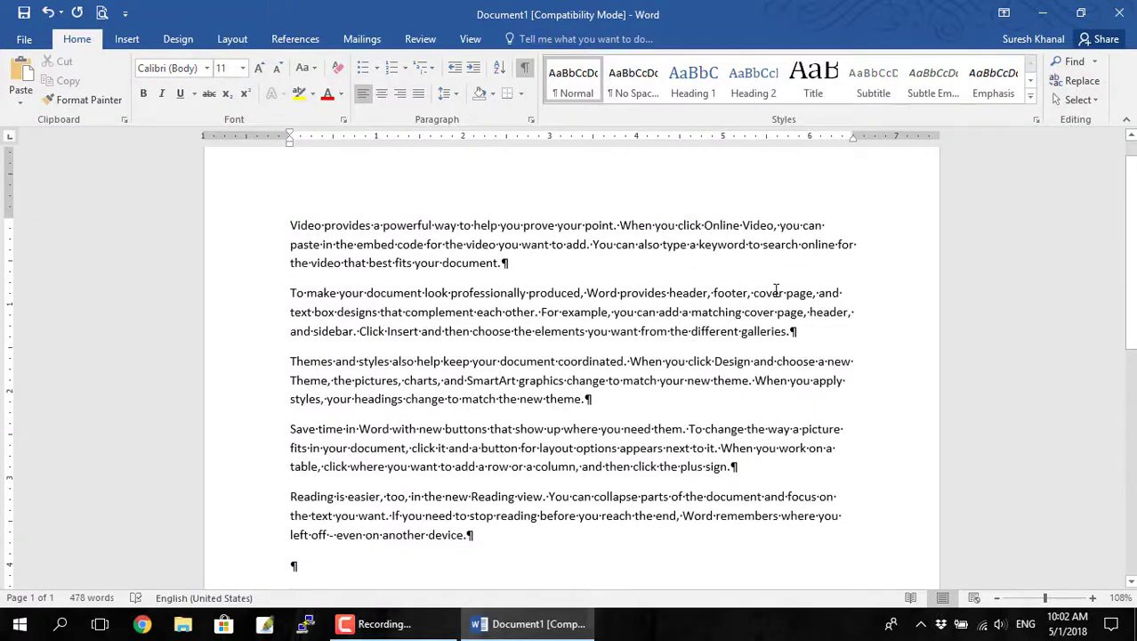
pyautogui.scroll(-6, 771, 333)
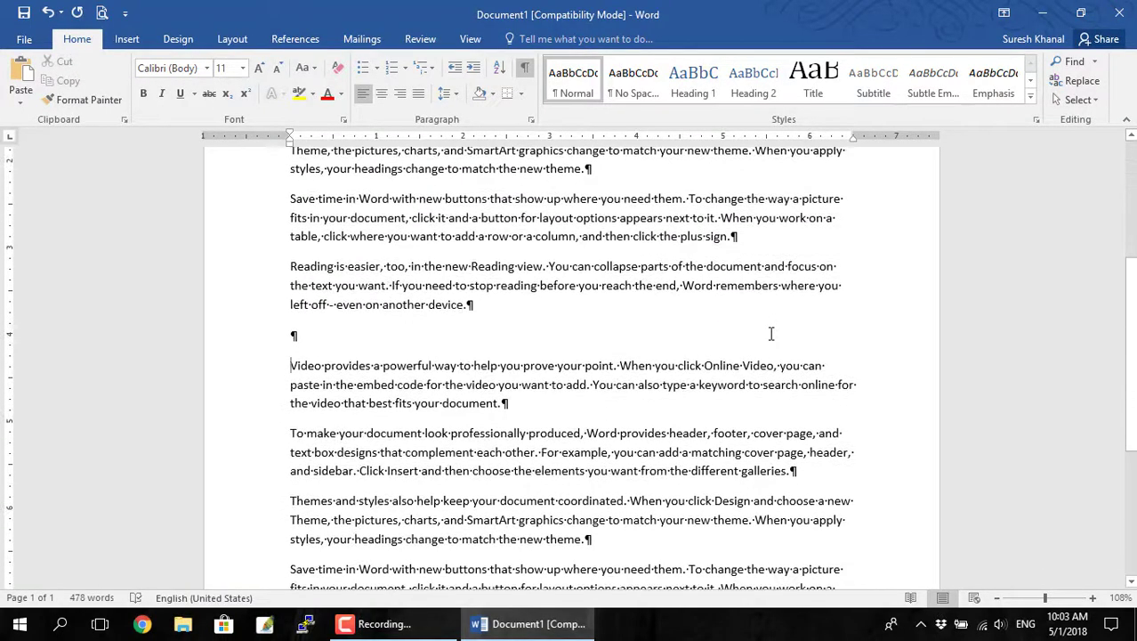
pyautogui.scroll(3, 770, 333)
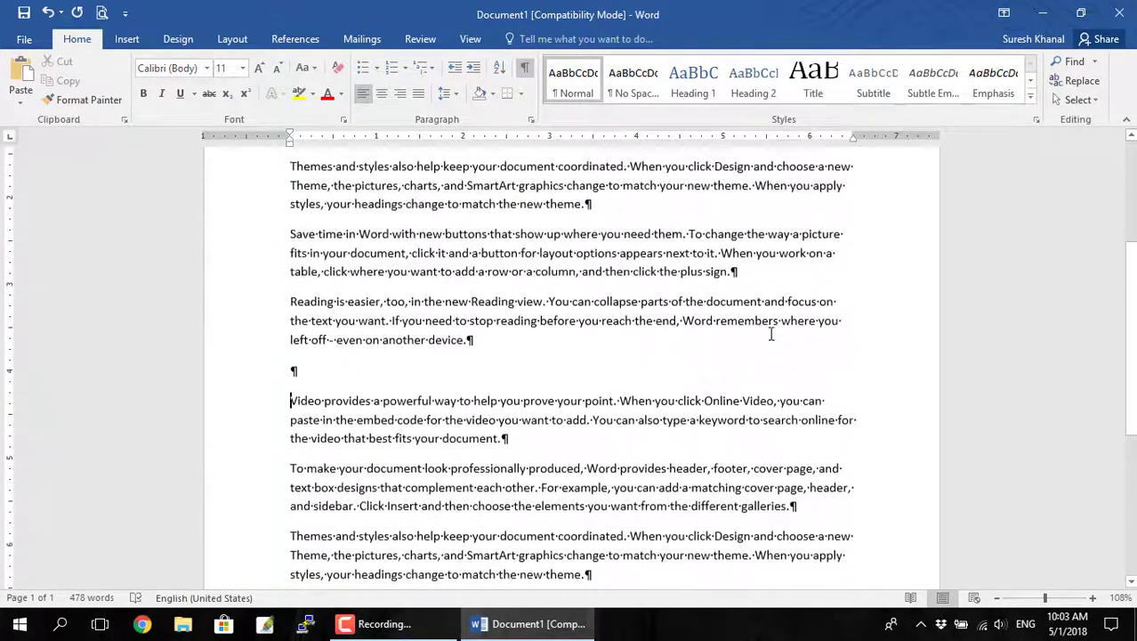
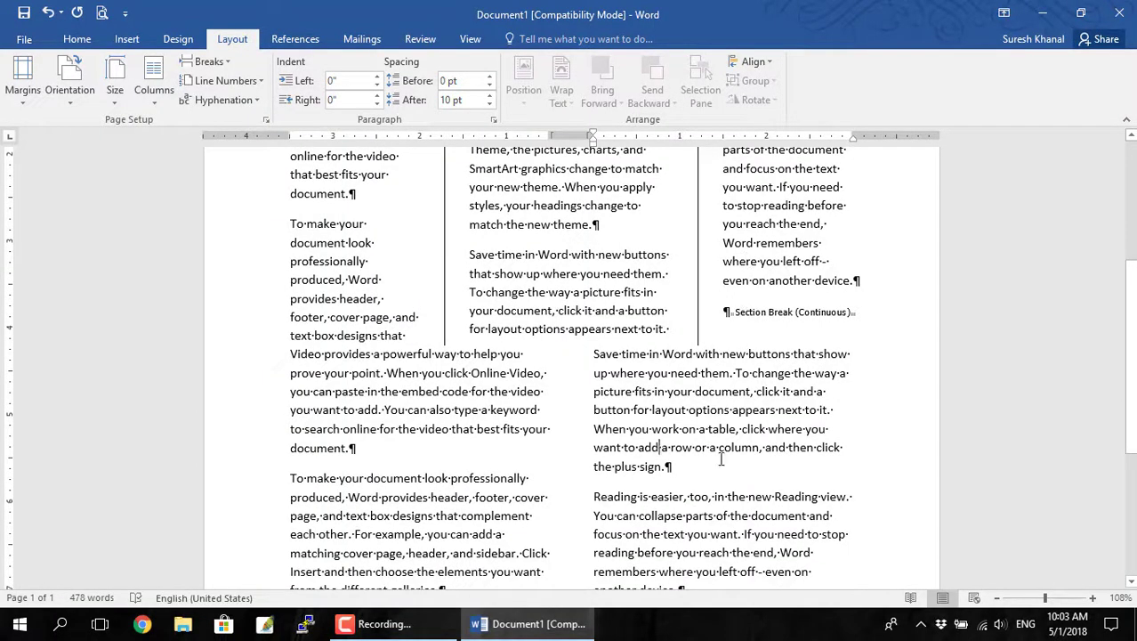
# Step: Insert a Next Page section break after the "Themes and styles" paragraph in the two-column section
pyautogui.scroll(-5, 721, 460)
pyautogui.click(580, 442)
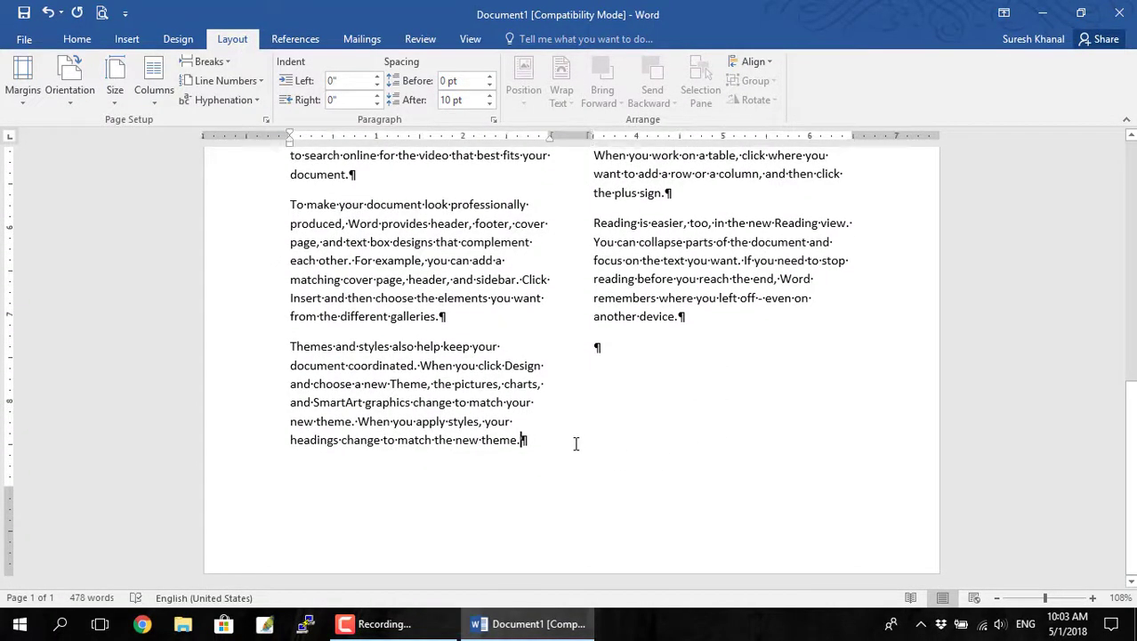
pyautogui.click(128, 38)
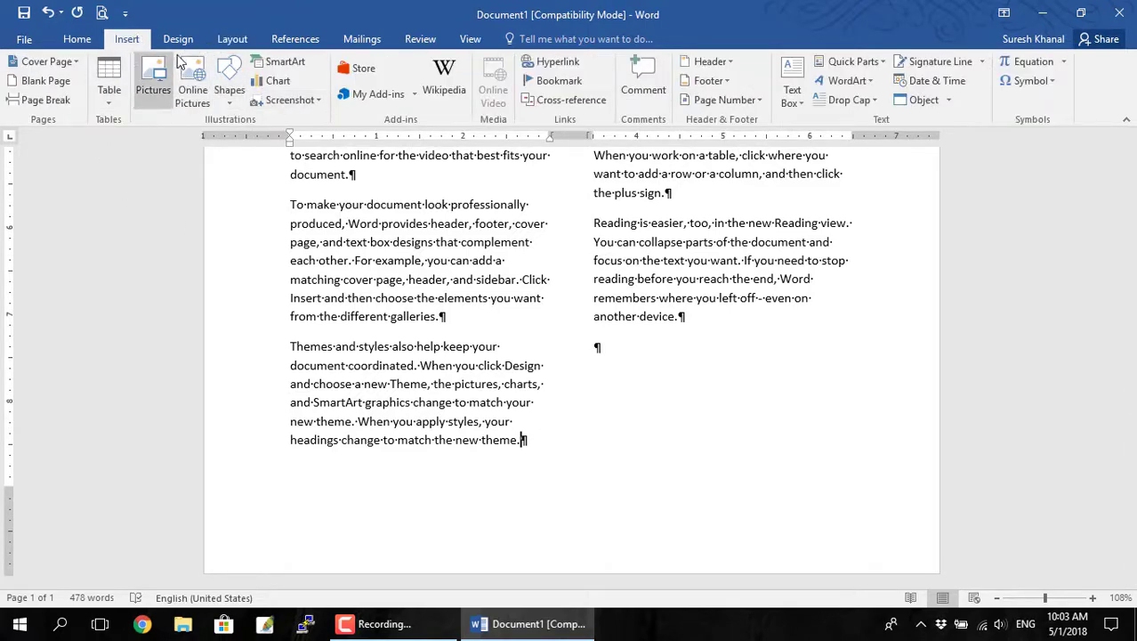
pyautogui.click(232, 39)
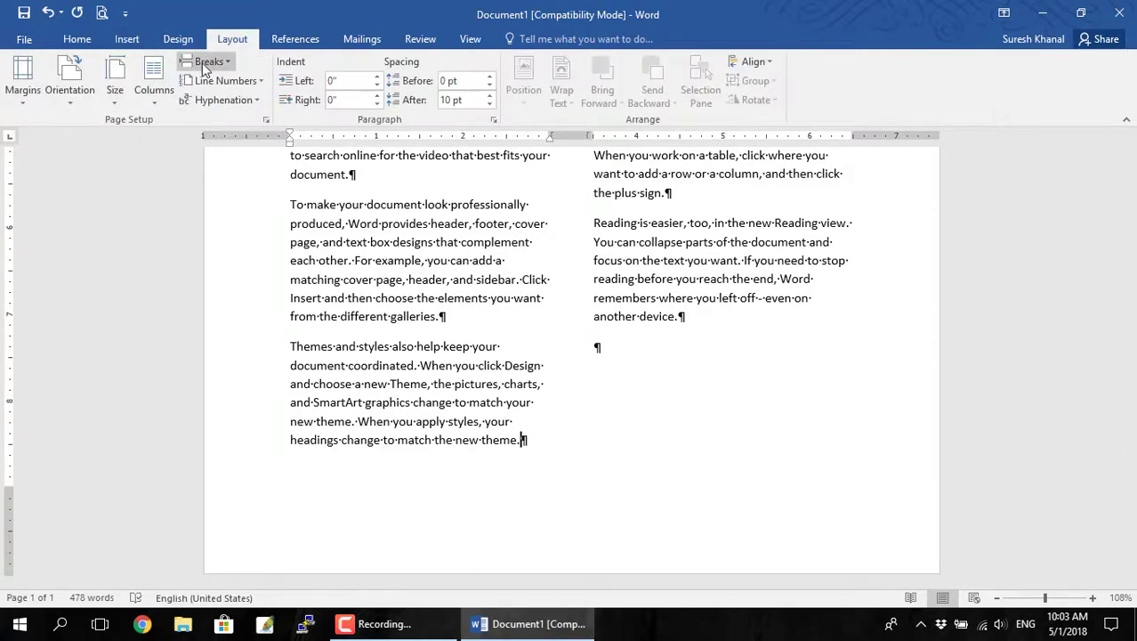
pyautogui.click(205, 63)
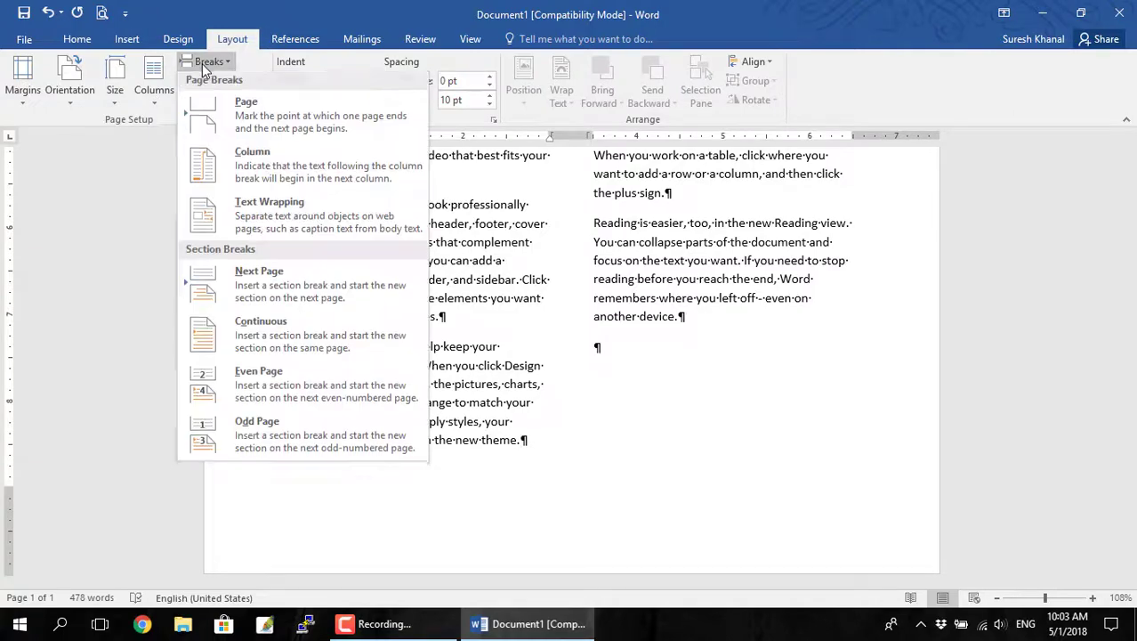
pyautogui.click(280, 289)
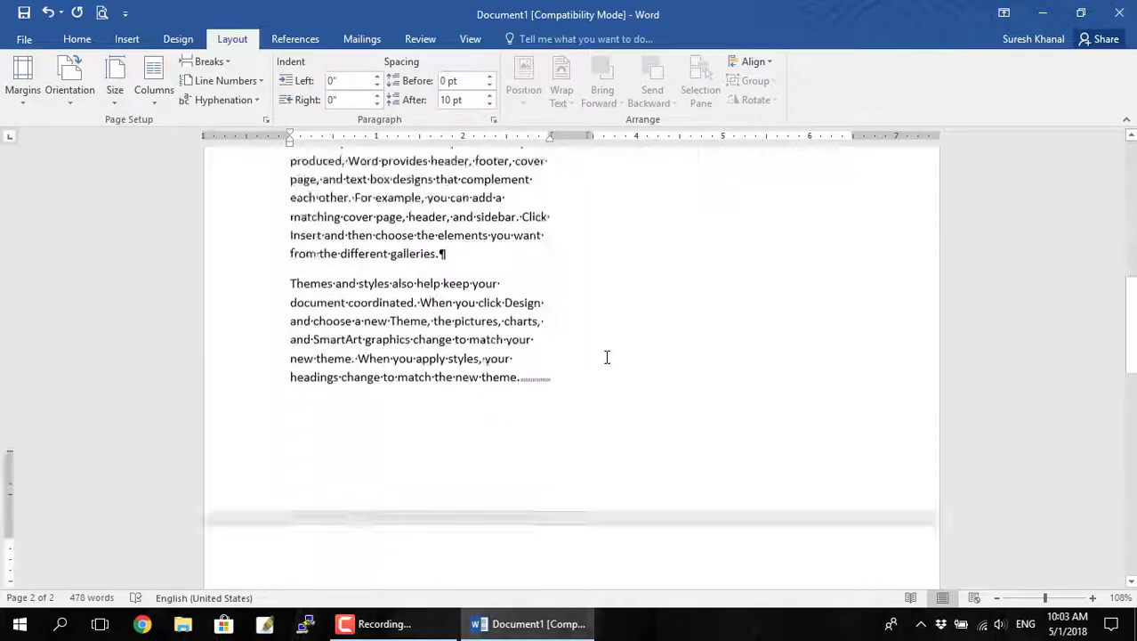
# Step: Examine how the text is split across the two pages around the new section break
pyautogui.scroll(-3, 607, 357)
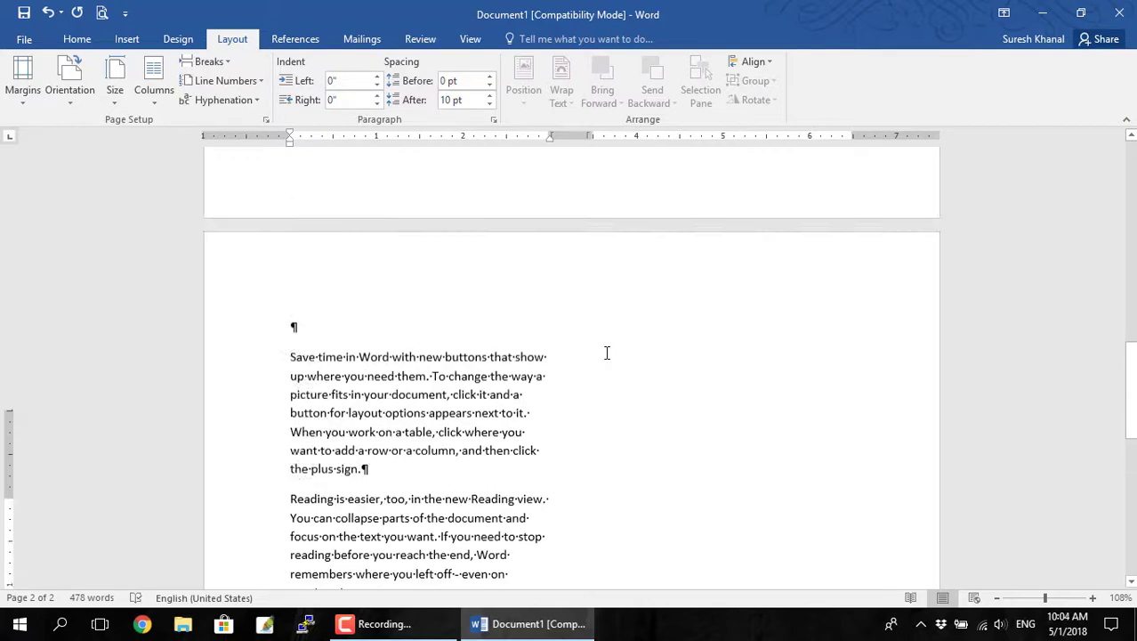
pyautogui.scroll(3, 607, 353)
pyautogui.scroll(-3, 607, 353)
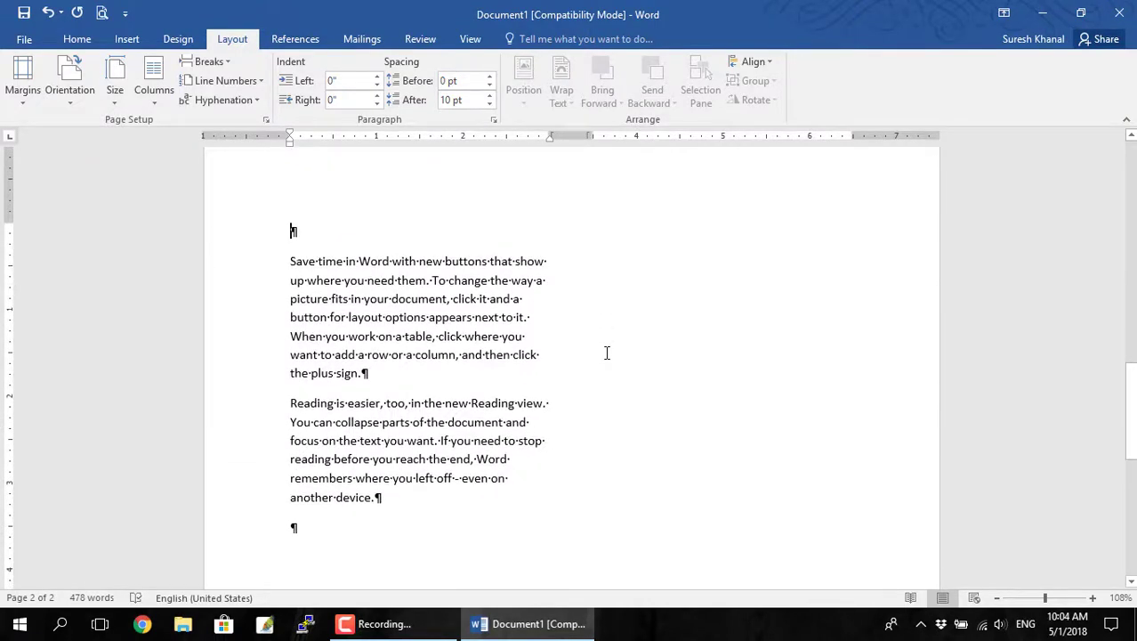
pyautogui.scroll(6, 607, 353)
pyautogui.scroll(-10, 607, 353)
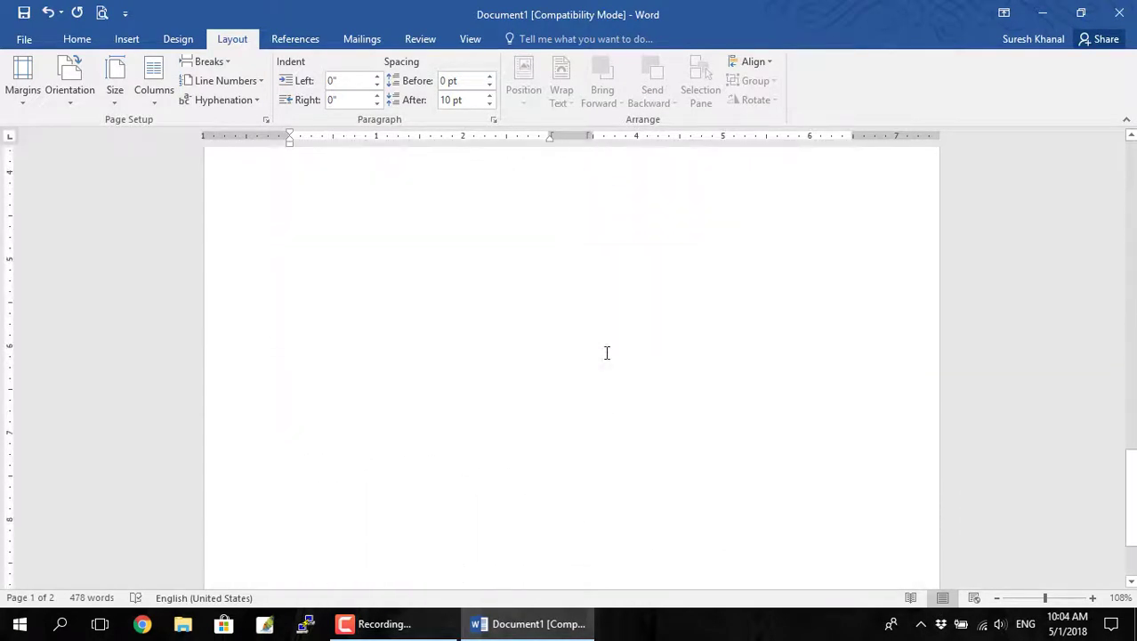
pyautogui.scroll(1, 607, 354)
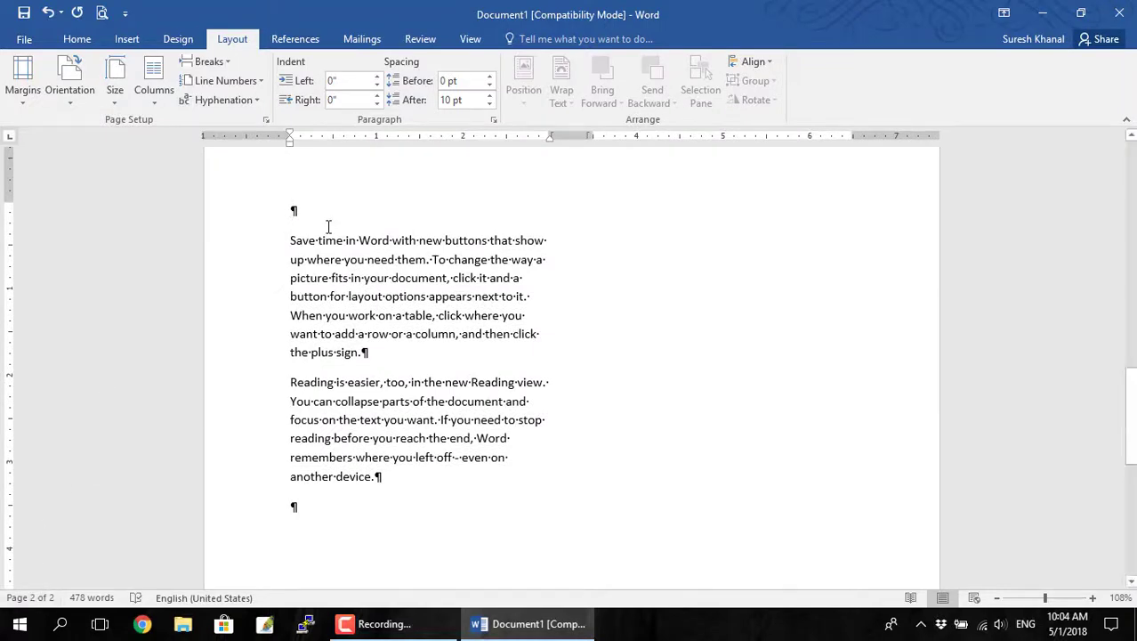
# Step: Switch to the ProcSPIETemplate_A4.doc document and look through its pages down to the Reference Linking section
pyautogui.hotkey('alt', 'Tab')
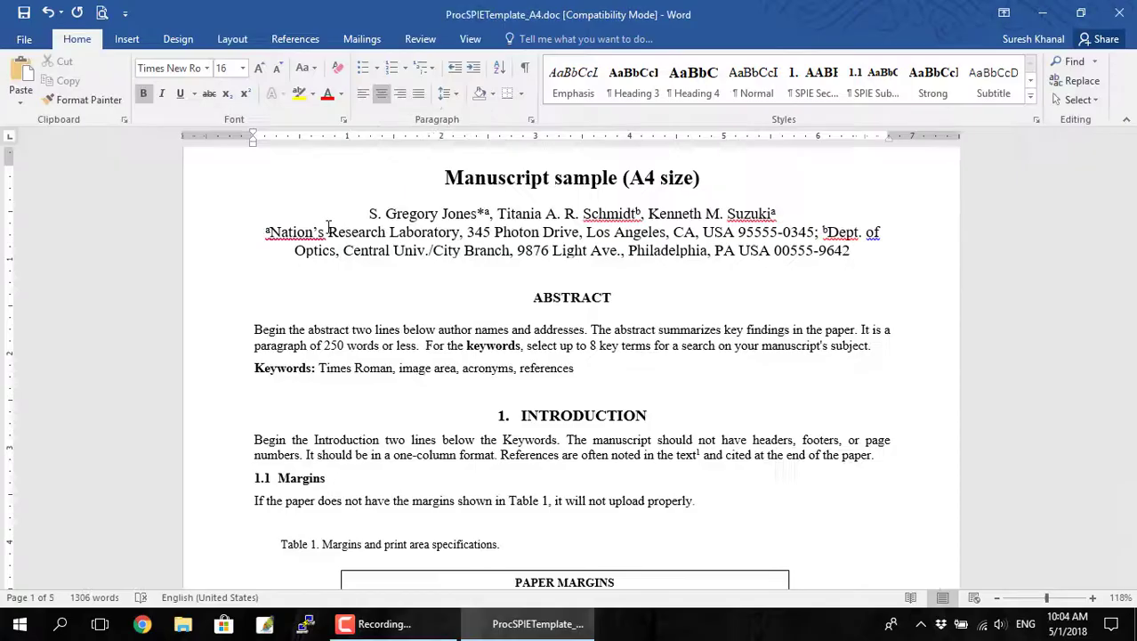
pyautogui.hotkey('alt', 'Tab')
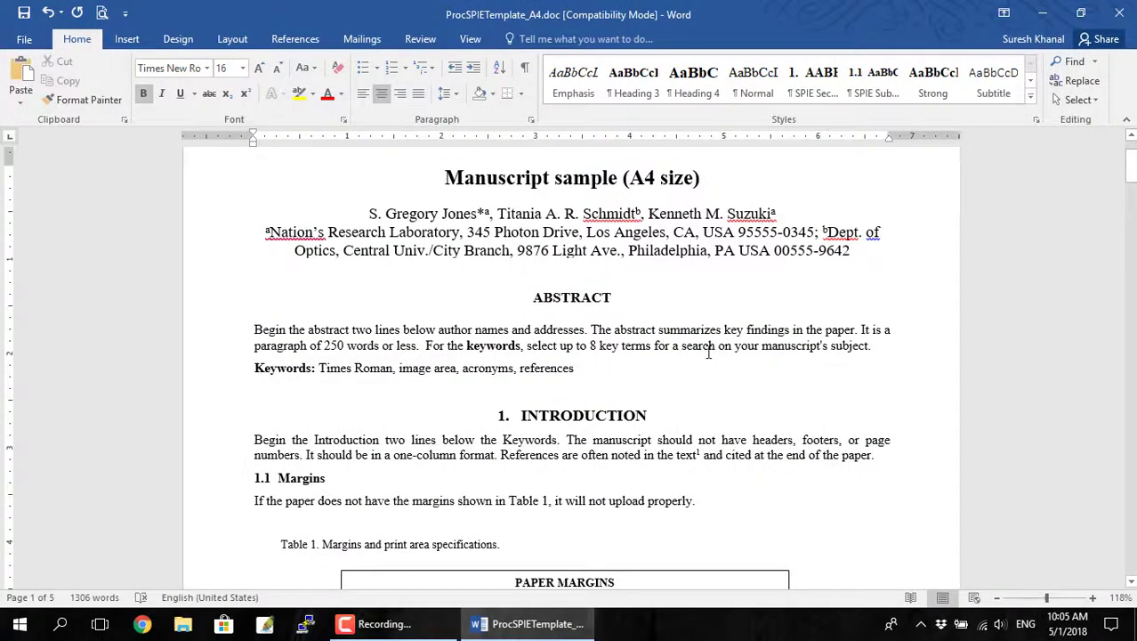
pyautogui.scroll(-10, 709, 353)
pyautogui.scroll(-12, 709, 353)
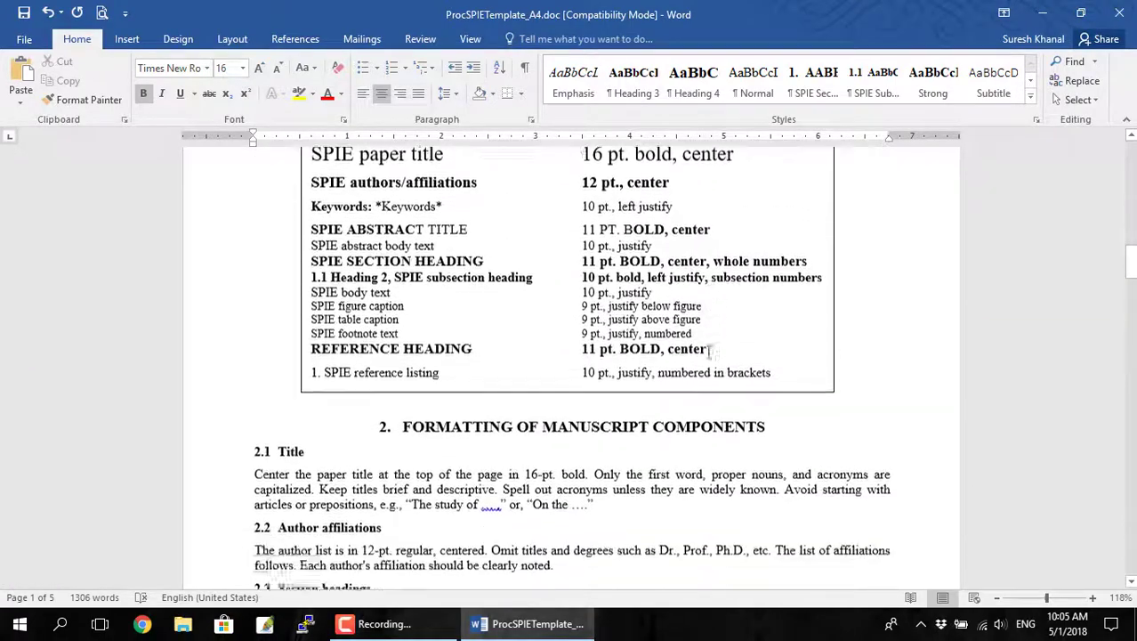
pyautogui.scroll(-15, 709, 353)
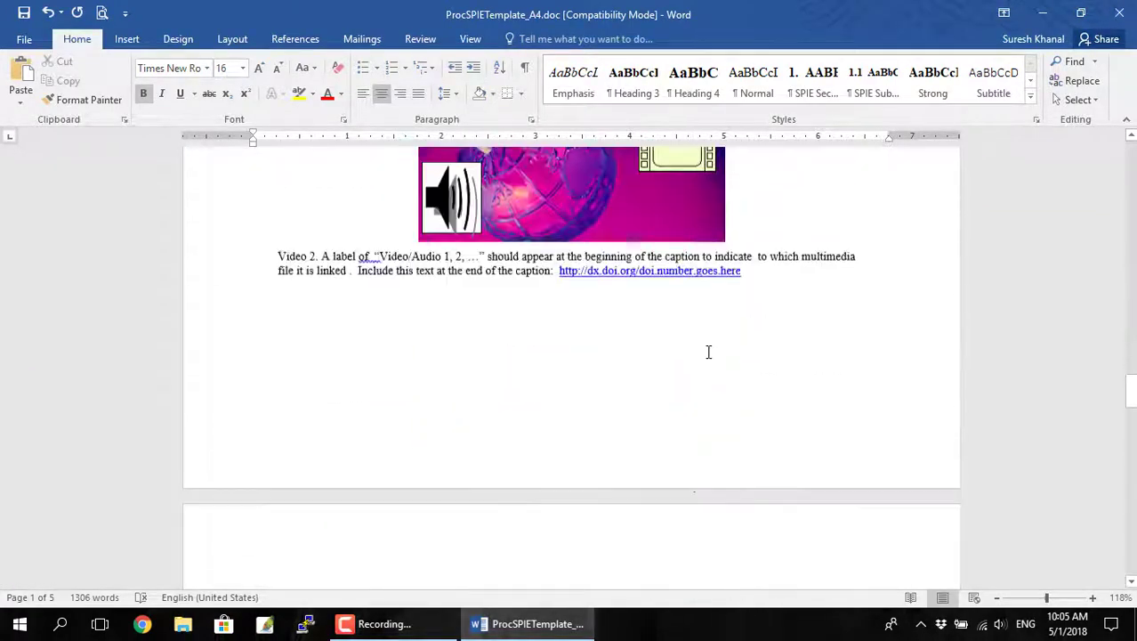
pyautogui.scroll(-5, 709, 354)
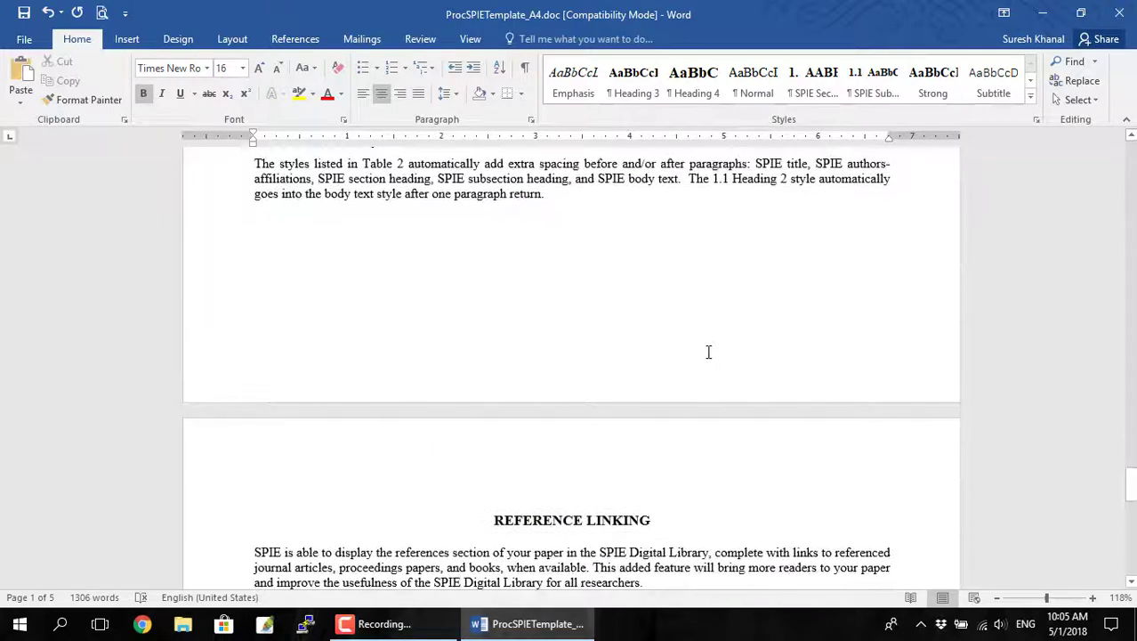
# Step: Examine the template's Mathematical Equations, Reference Linking and references parts, and go back to the title page
pyautogui.scroll(15, 709, 354)
pyautogui.scroll(2, 710, 354)
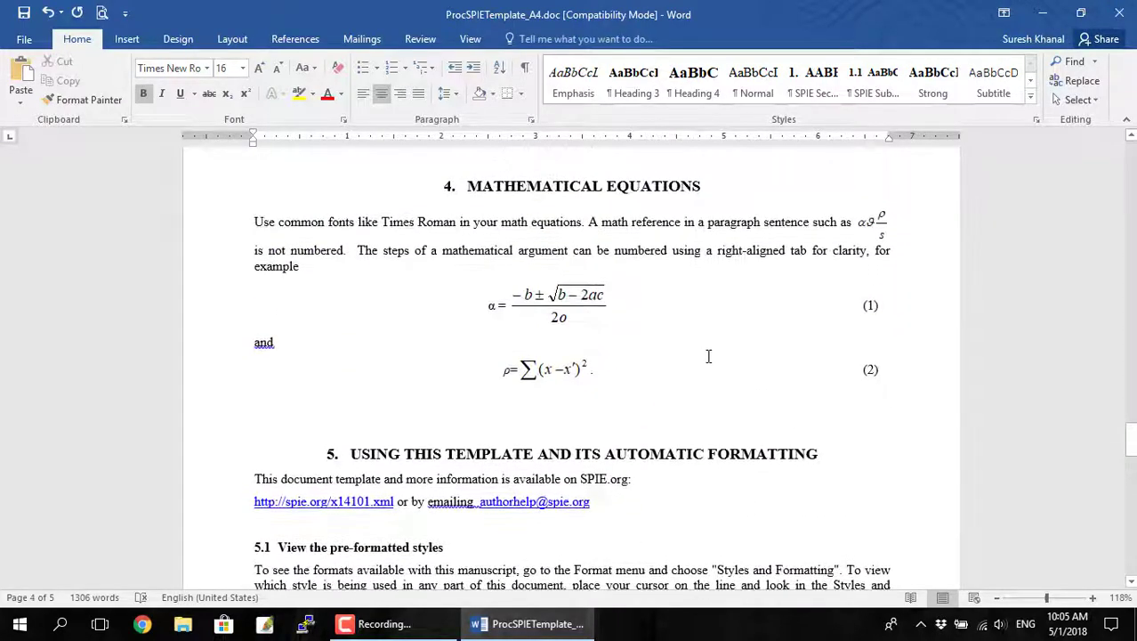
pyautogui.scroll(-9, 591, 322)
pyautogui.scroll(-12, 592, 322)
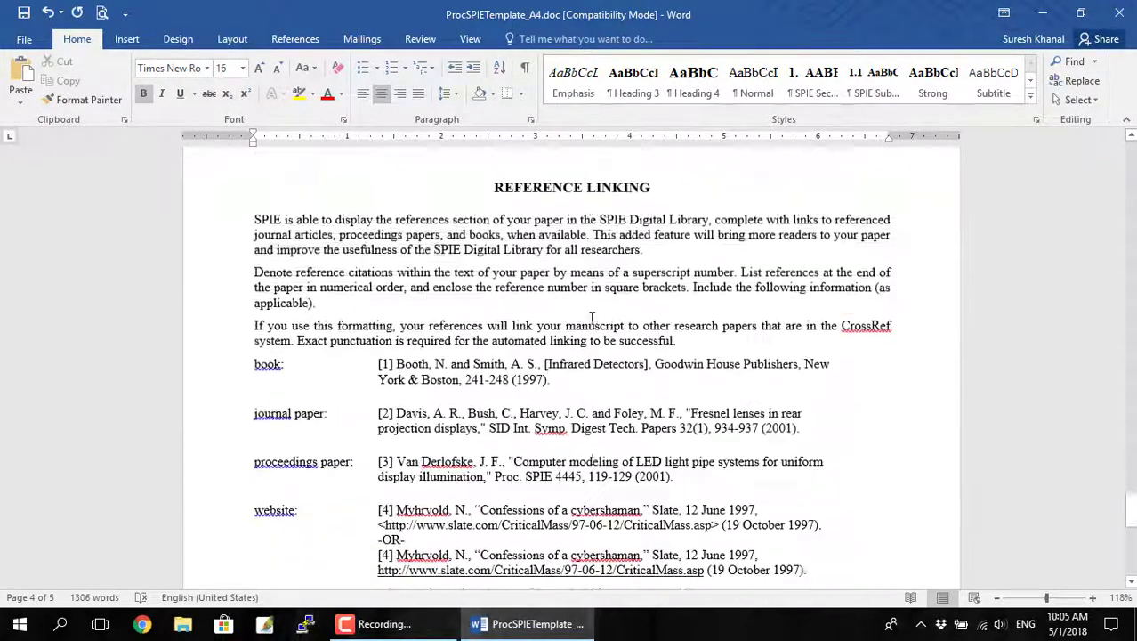
pyautogui.scroll(-3, 591, 322)
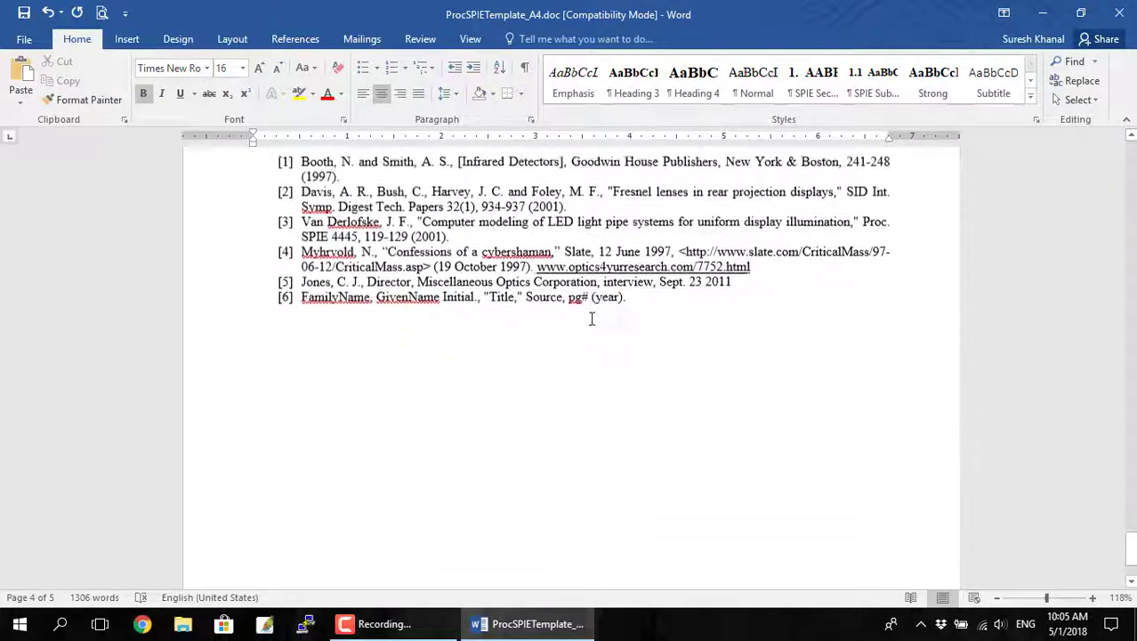
pyautogui.scroll(15, 592, 320)
pyautogui.scroll(15, 592, 320)
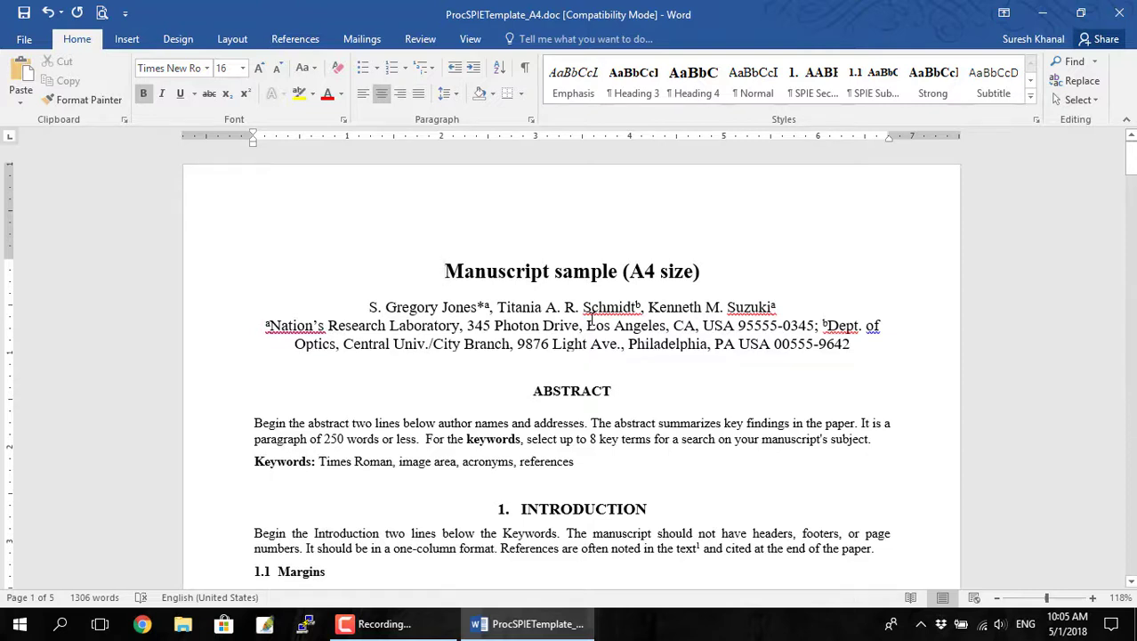
# Step: Insert a Next Page section break before the ABSTRACT heading and check how the title and abstract are split across pages
pyautogui.click(533, 392)
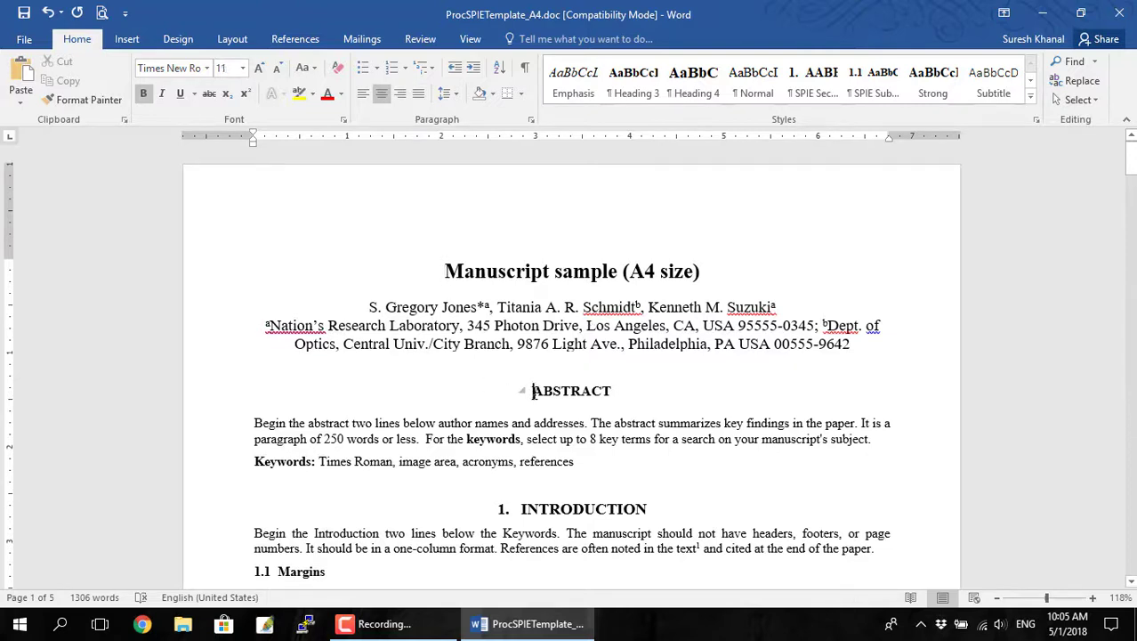
pyautogui.click(233, 40)
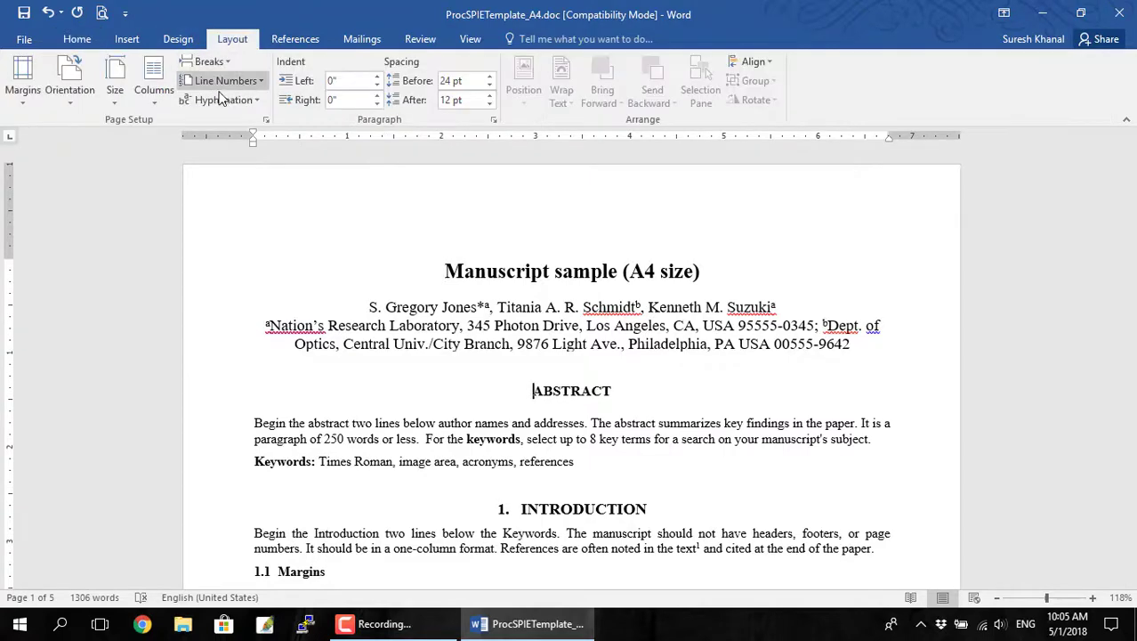
pyautogui.click(217, 64)
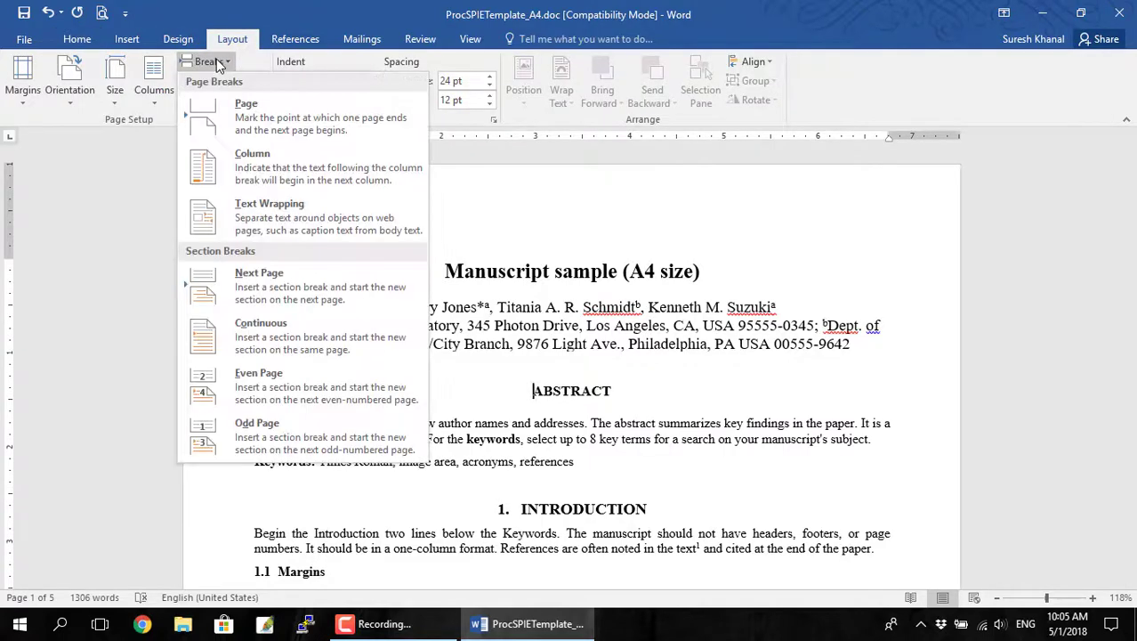
pyautogui.click(259, 291)
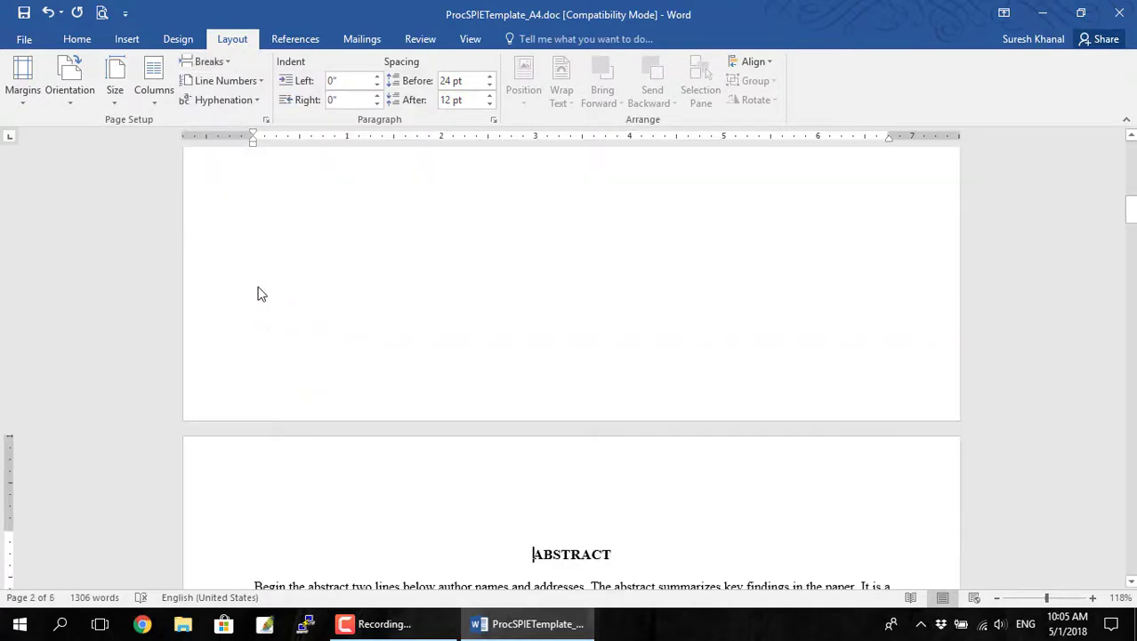
pyautogui.scroll(1, 510, 404)
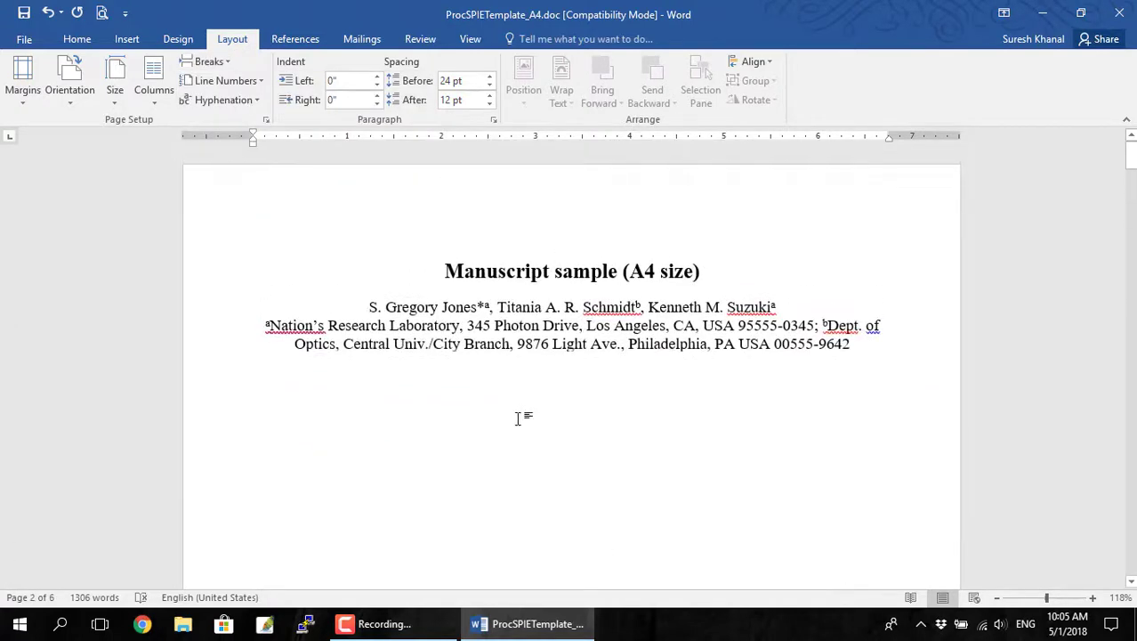
pyautogui.scroll(-5, 519, 419)
pyautogui.scroll(-6, 518, 418)
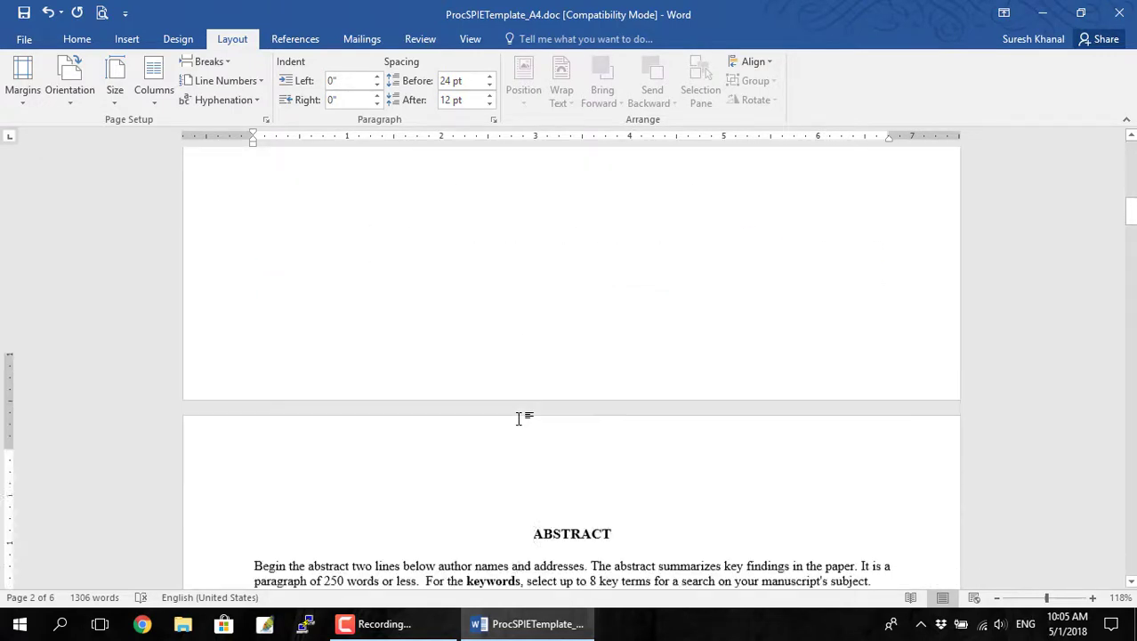
pyautogui.scroll(-1, 520, 414)
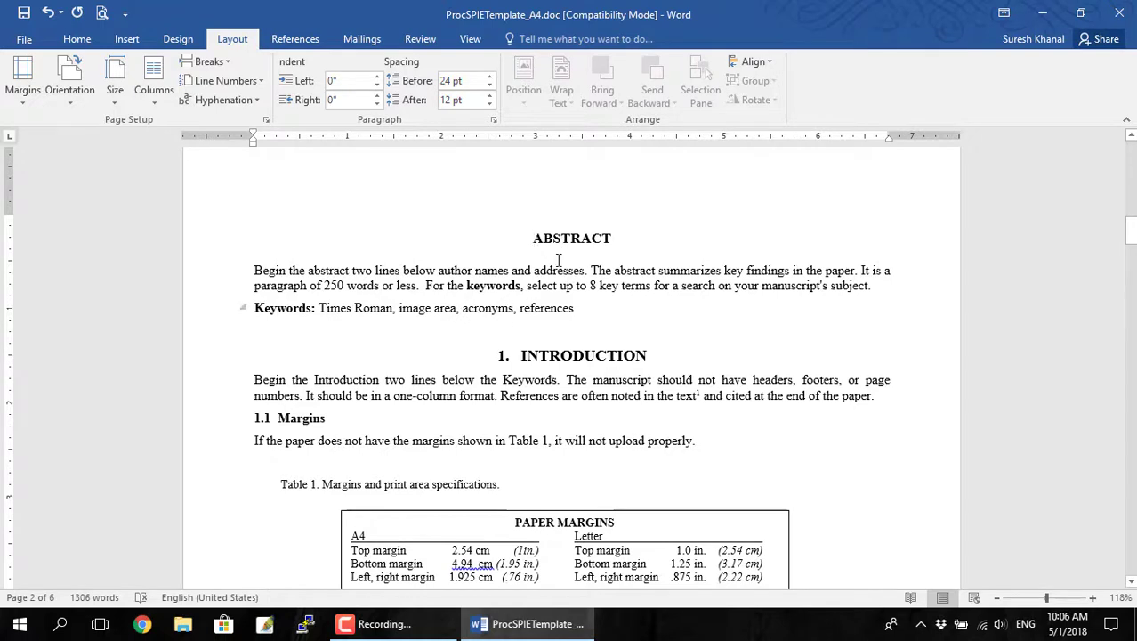
# Step: Insert an Even Page section break on the blank line between the Keywords line and the "1. Introduction" heading
pyautogui.click(498, 356)
pyautogui.click(606, 314)
pyautogui.press('Down')
pyautogui.press('Down')
pyautogui.press('Up')
pyautogui.click(225, 62)
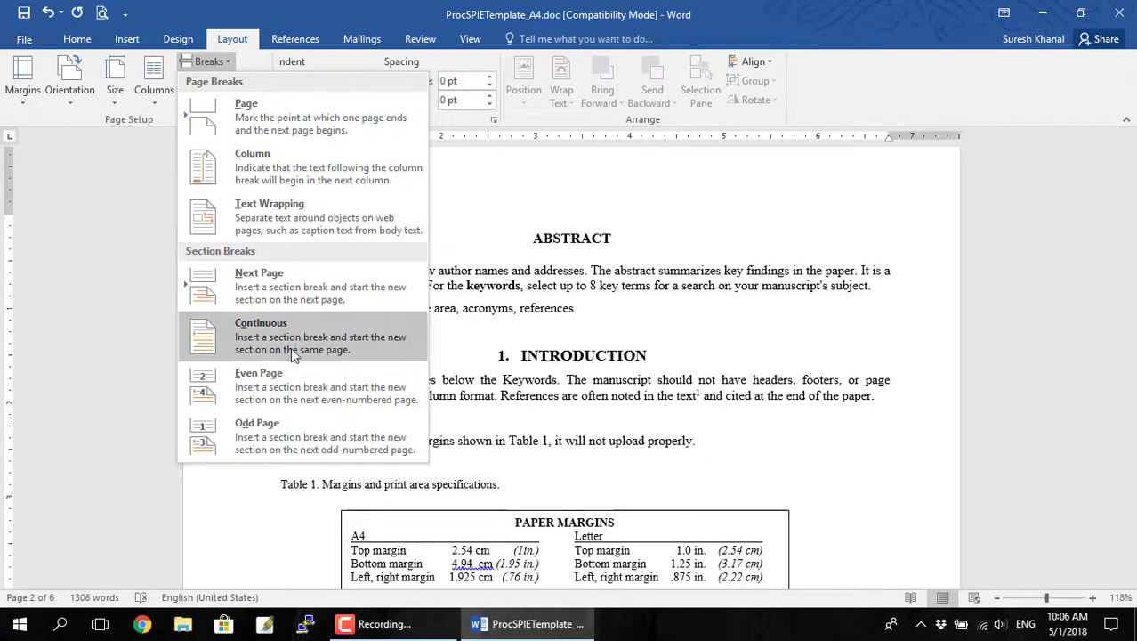
pyautogui.click(274, 396)
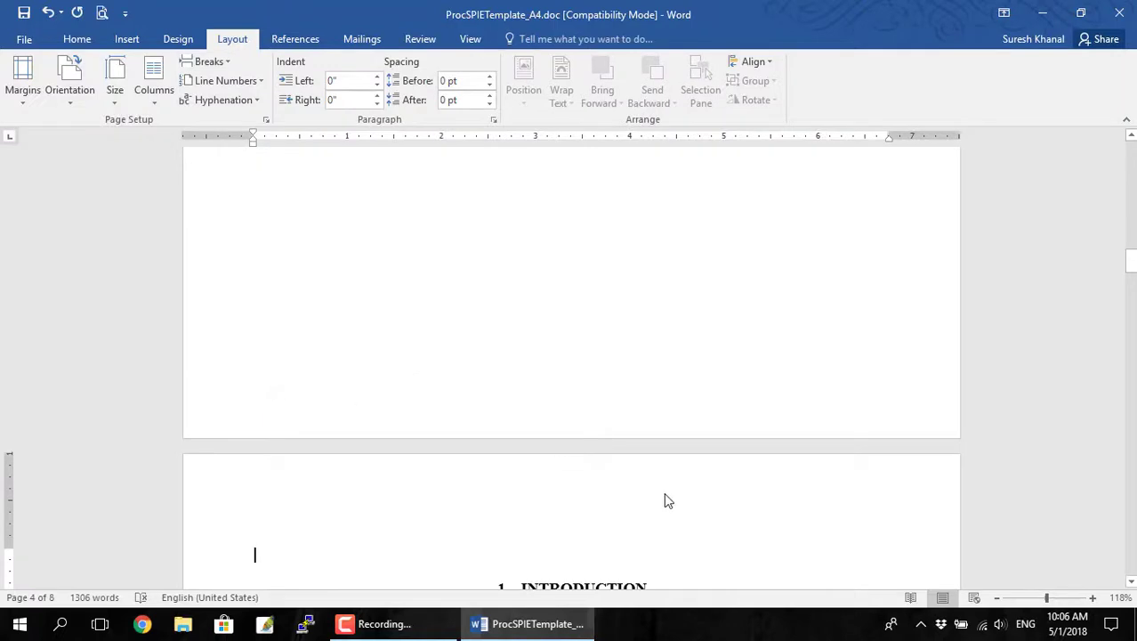
# Step: Compare the page numbers of the Abstract and Introduction pages on both sides of the even-page section break
pyautogui.scroll(-5, 664, 494)
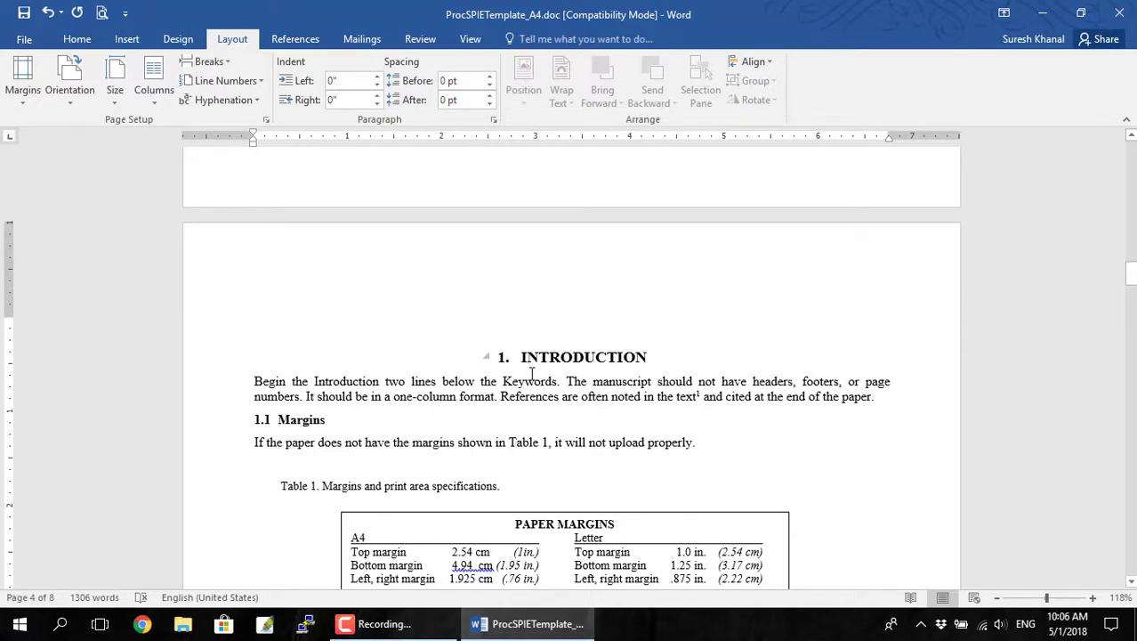
pyautogui.scroll(5, 532, 374)
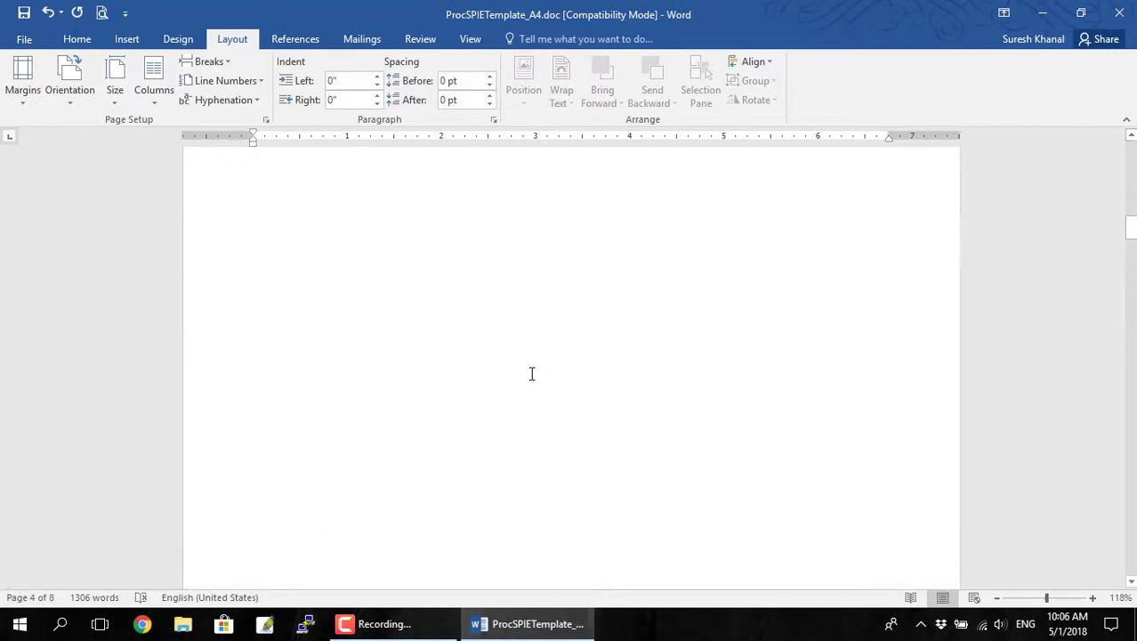
pyautogui.scroll(3, 532, 374)
pyautogui.scroll(-1, 532, 378)
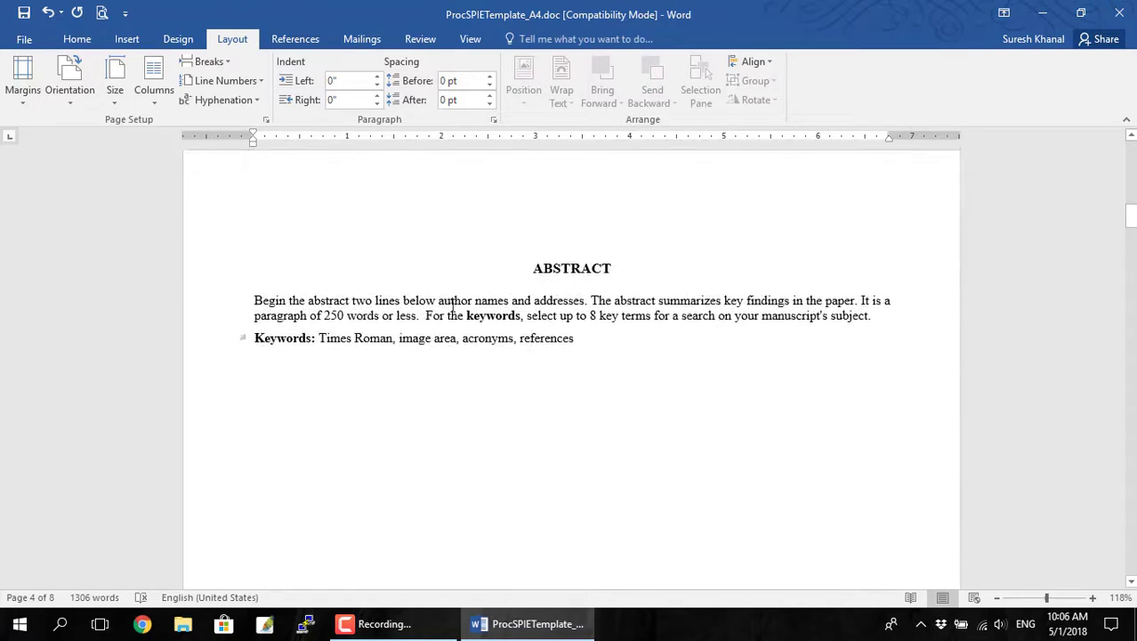
pyautogui.click(448, 299)
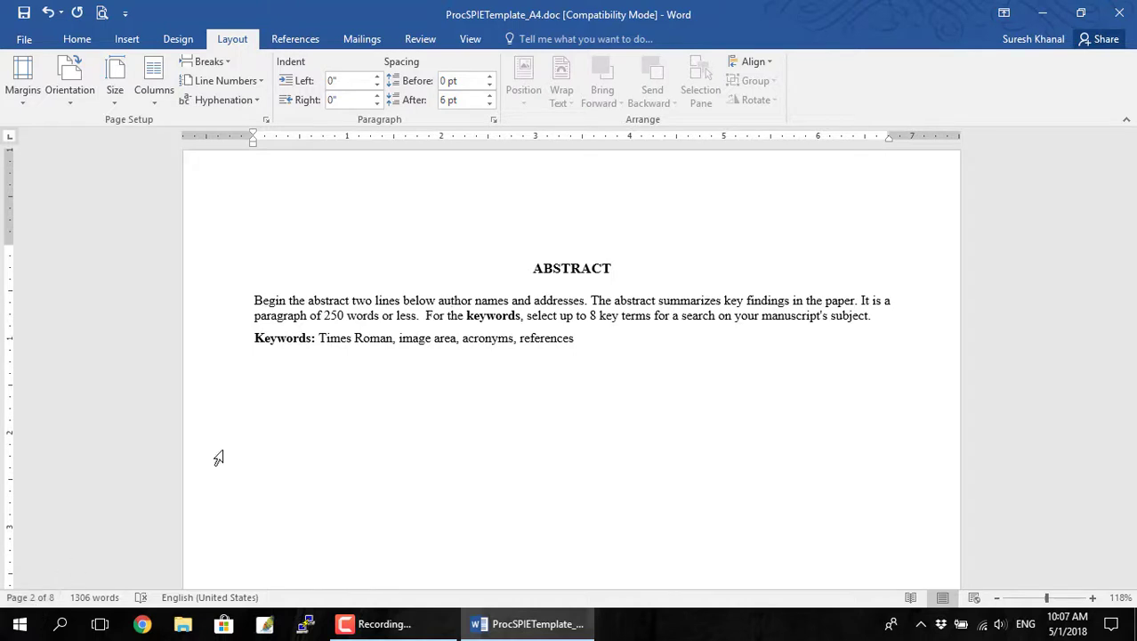
pyautogui.scroll(-8, 524, 423)
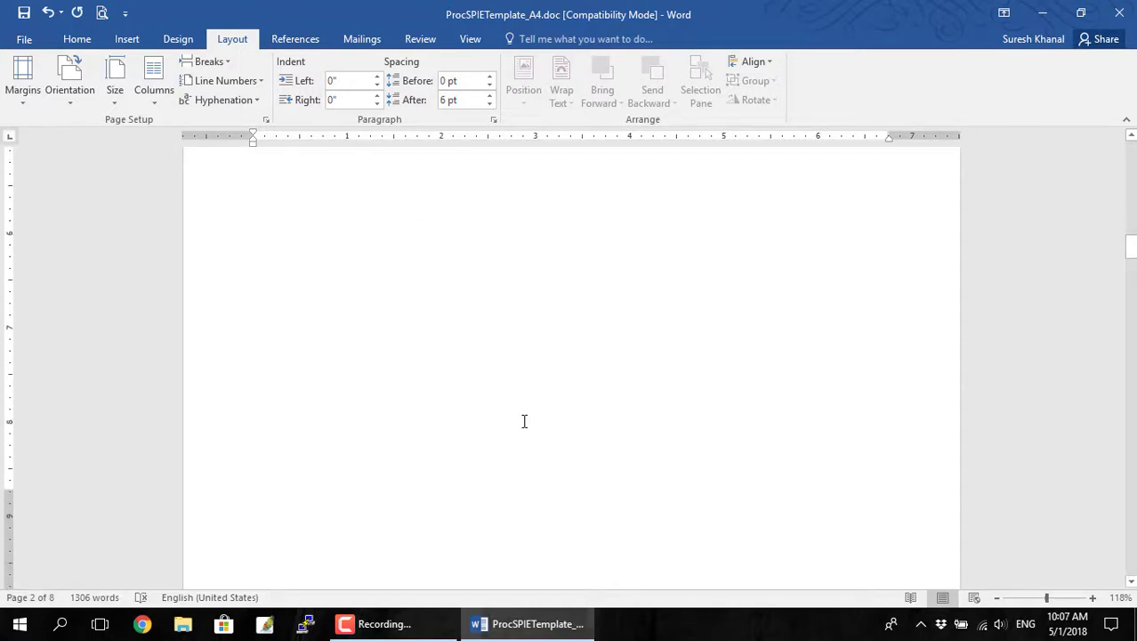
pyautogui.scroll(-5, 524, 421)
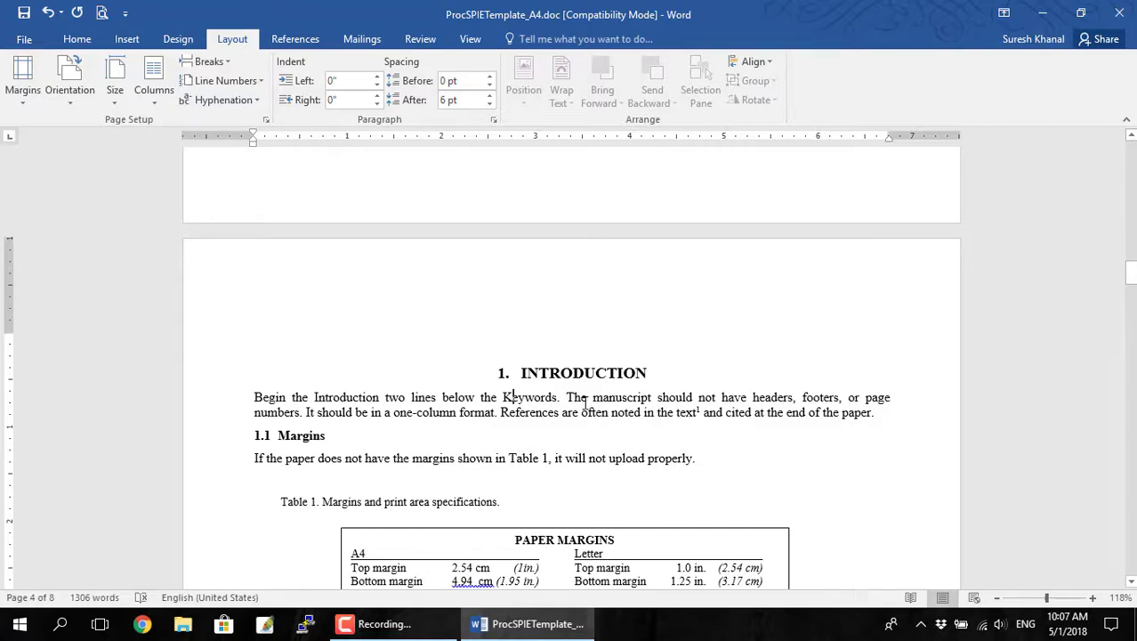
# Step: Insert an Even Page section break on the blank line above the "2. Formatting of Manuscript Components" heading
pyautogui.scroll(-2, 585, 403)
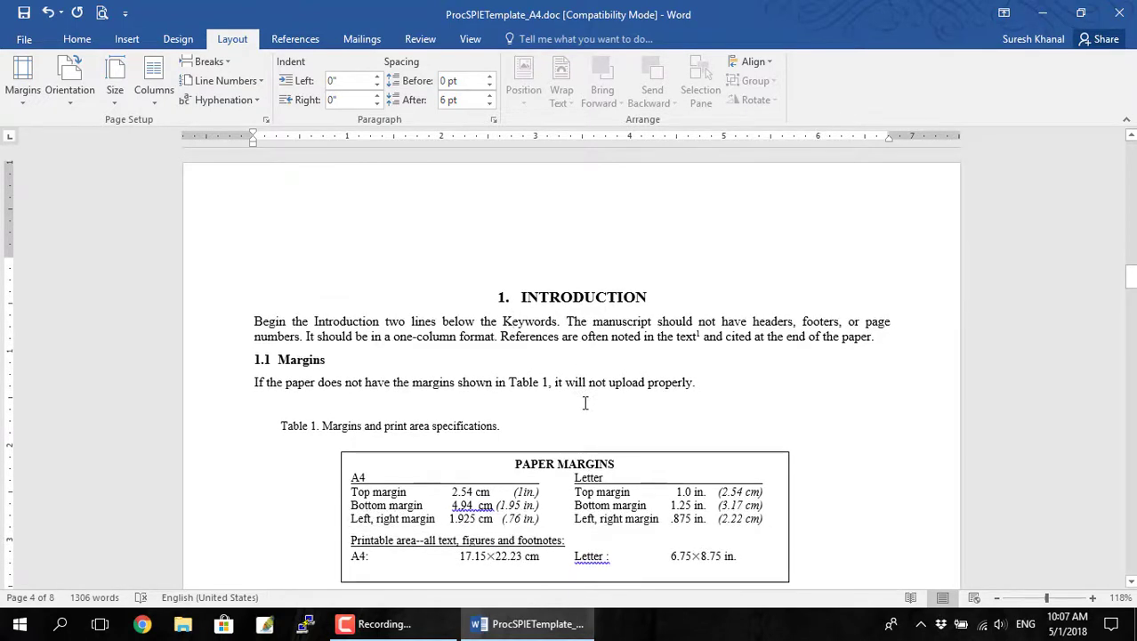
pyautogui.scroll(-2, 586, 403)
pyautogui.scroll(-10, 586, 403)
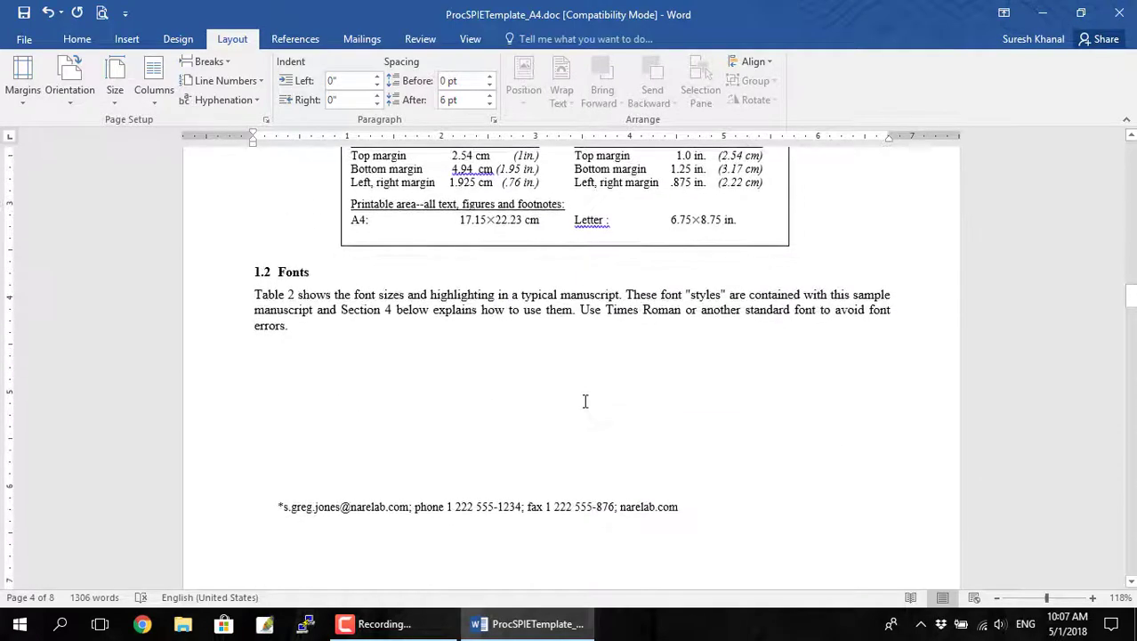
pyautogui.scroll(-10, 585, 402)
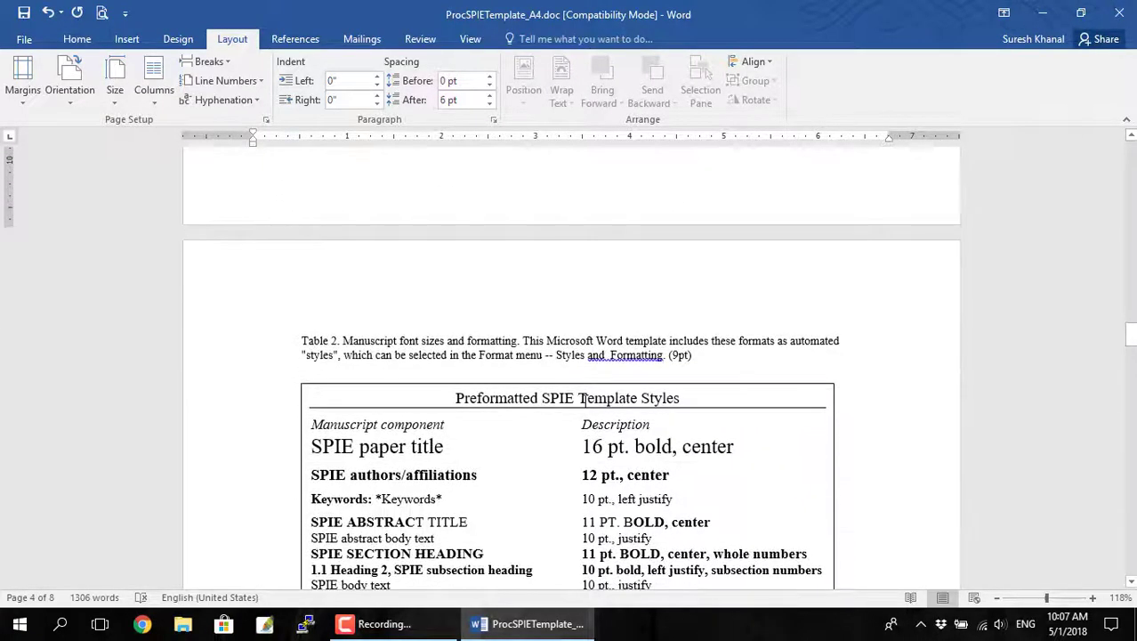
pyautogui.scroll(-10, 585, 401)
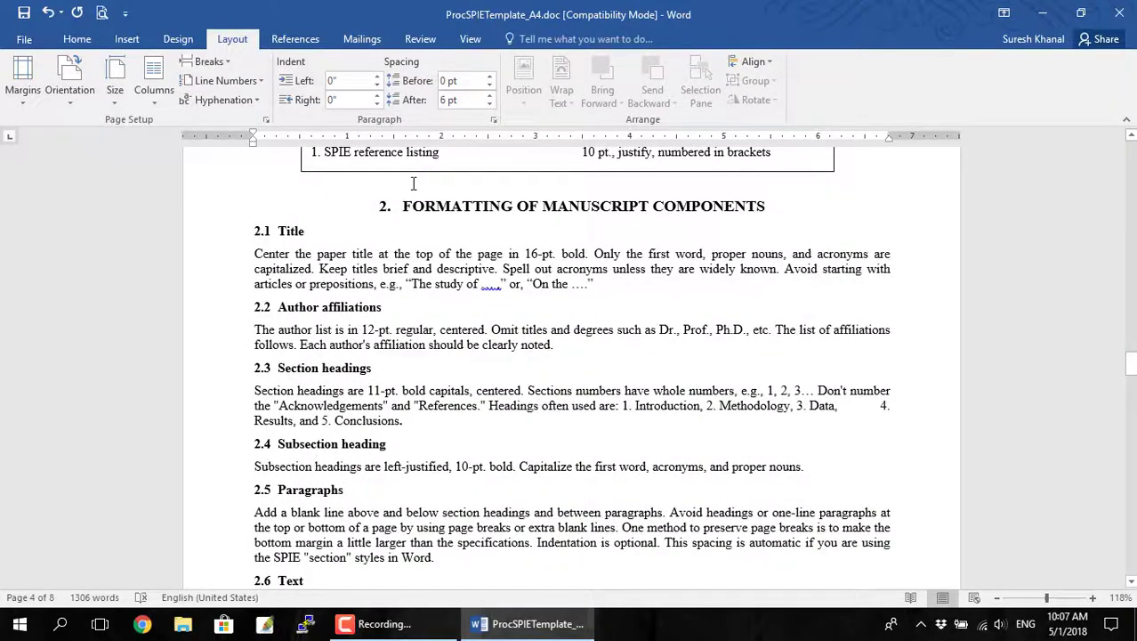
pyautogui.click(413, 183)
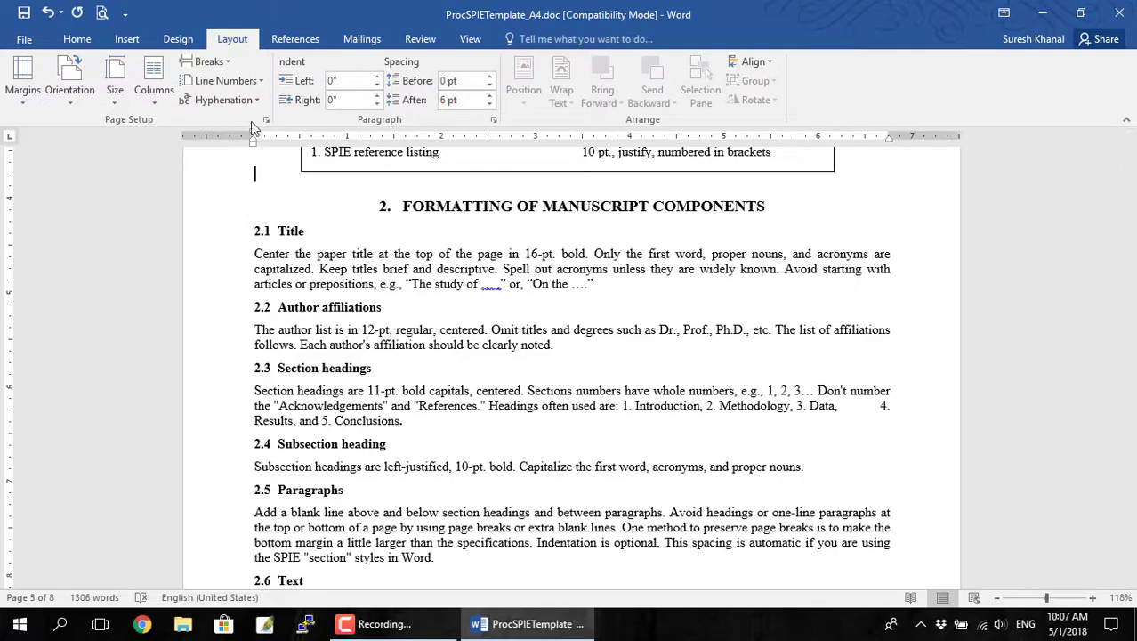
pyautogui.click(224, 64)
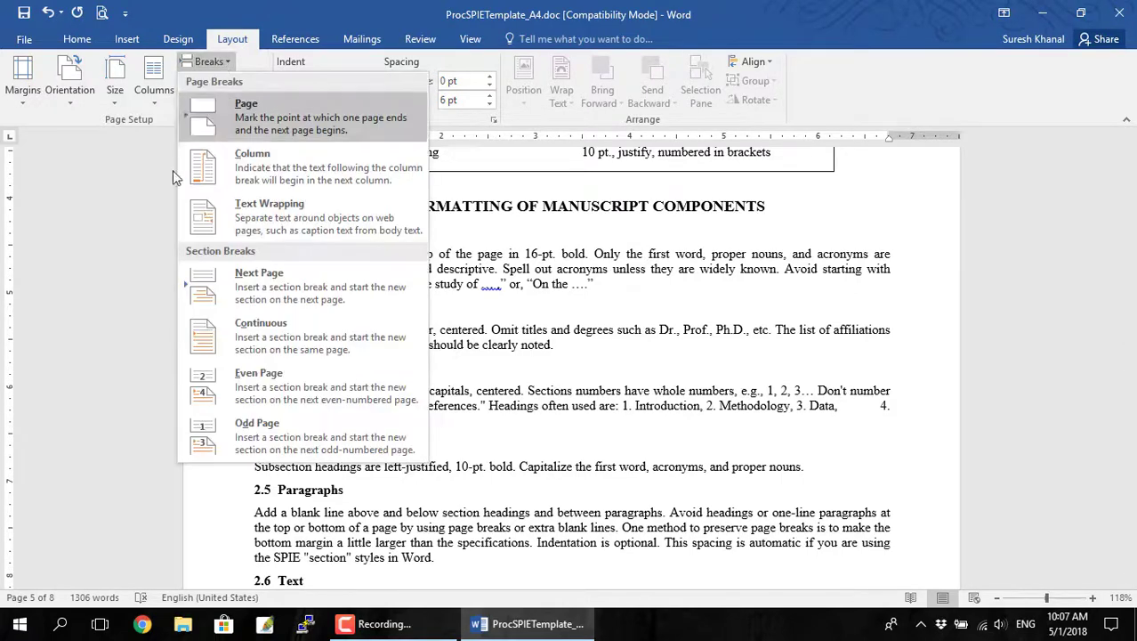
pyautogui.click(274, 382)
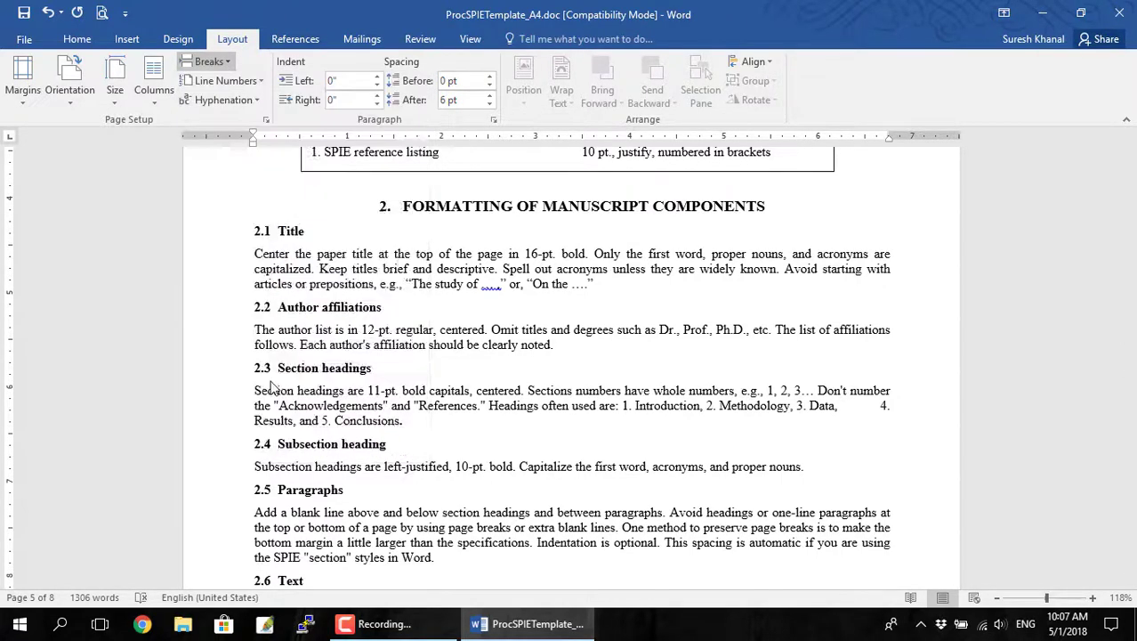
# Step: Insert an Even Page section break on the blank line above the "3. Multimedia Figures – Video and Audio Files" heading
pyautogui.scroll(-5, 470, 464)
pyautogui.scroll(-15, 472, 464)
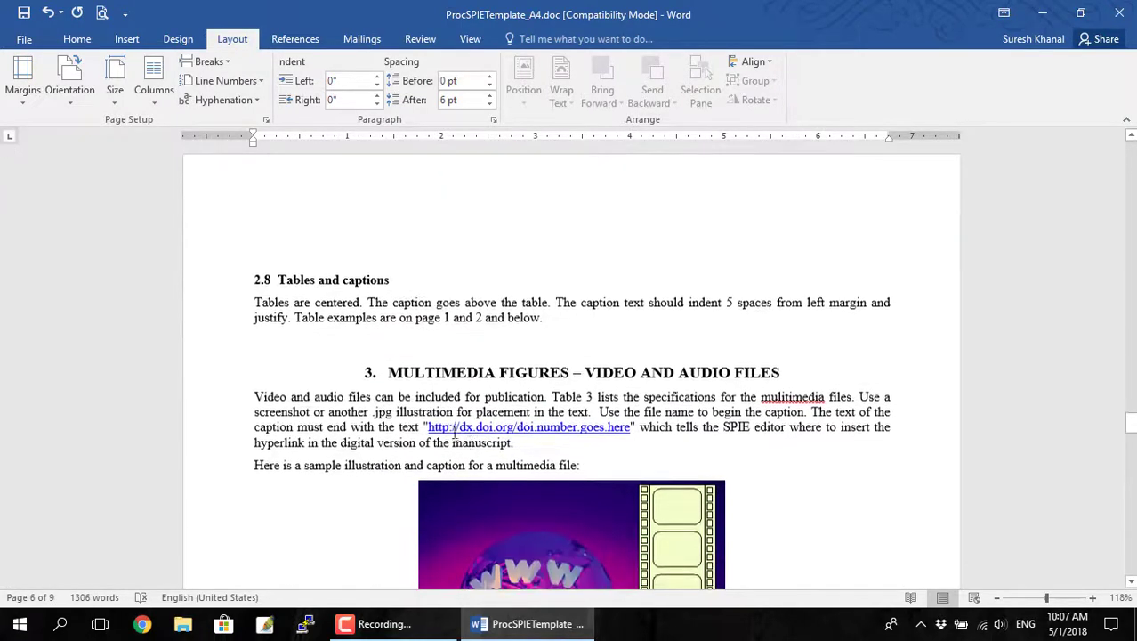
pyautogui.click(385, 353)
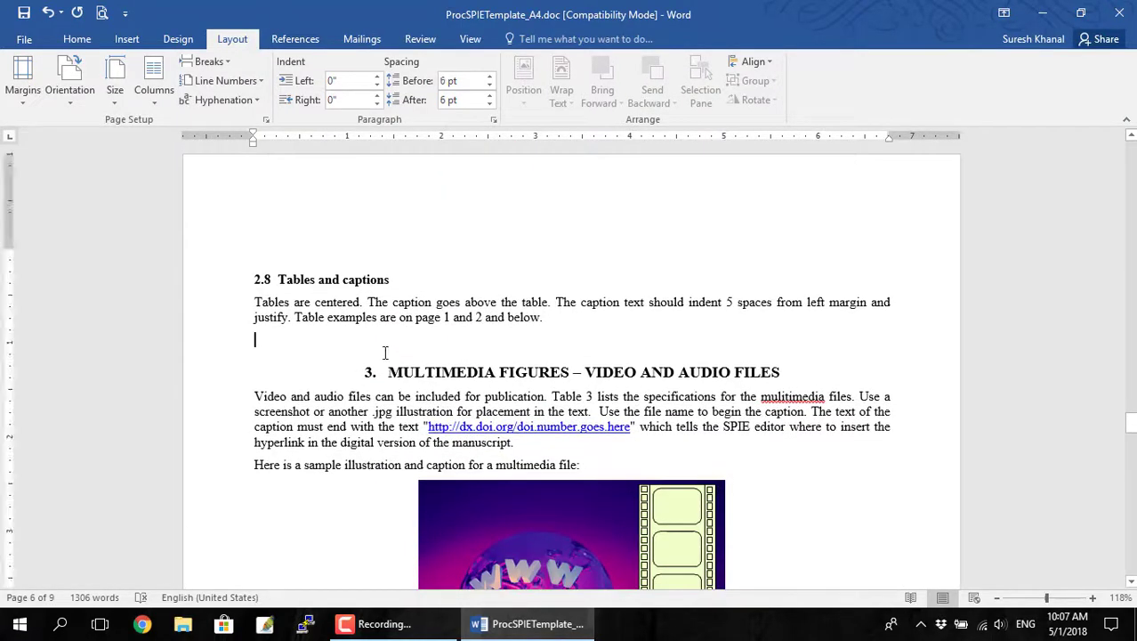
pyautogui.click(210, 61)
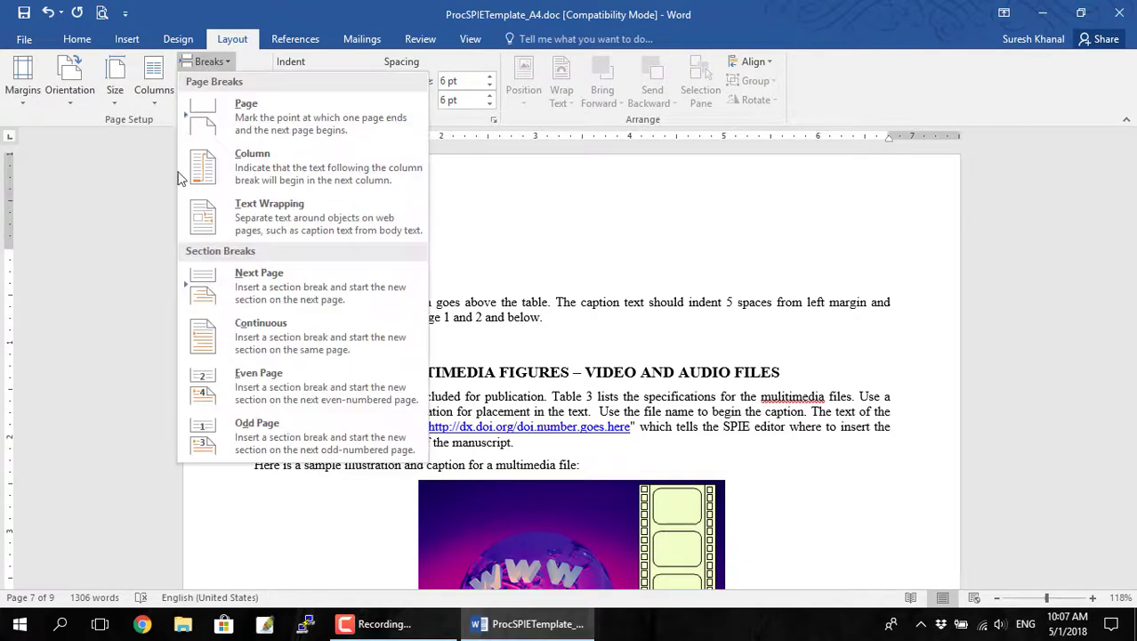
pyautogui.click(284, 389)
# Step: Insert an Even Page section break on the blank line above the "4. Mathematical Equations" heading
pyautogui.scroll(-15, 512, 503)
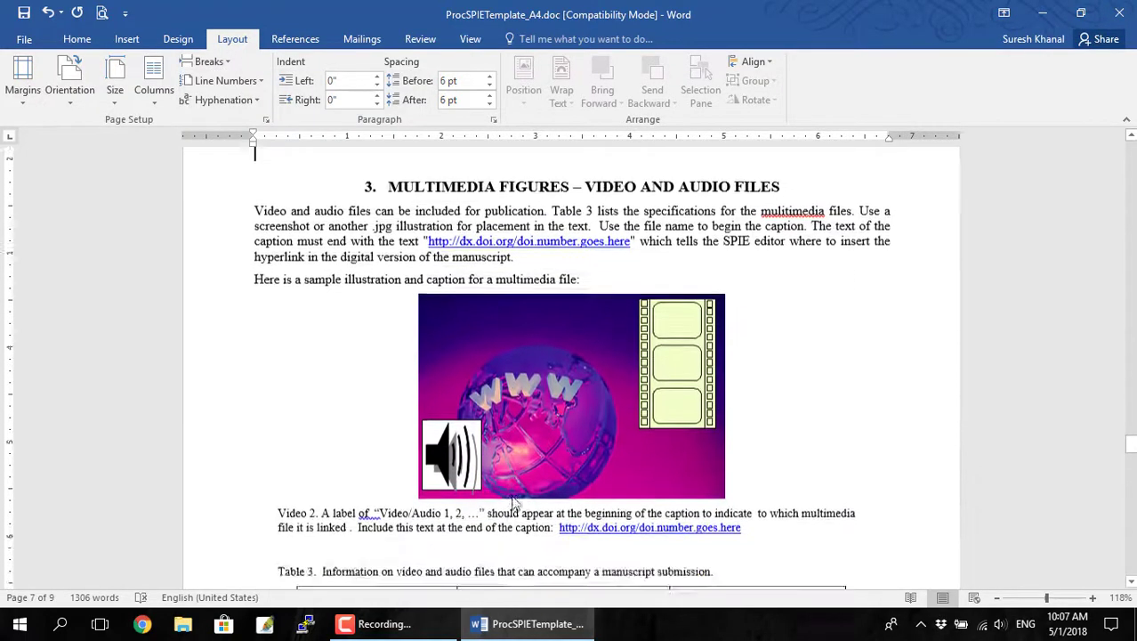
pyautogui.click(423, 266)
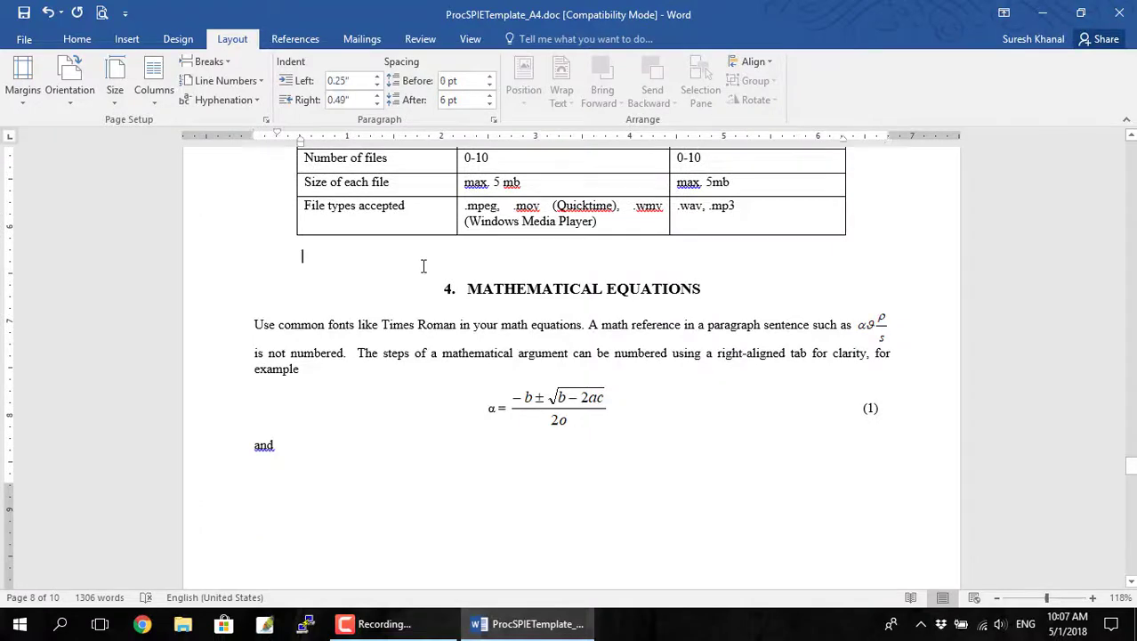
pyautogui.click(212, 62)
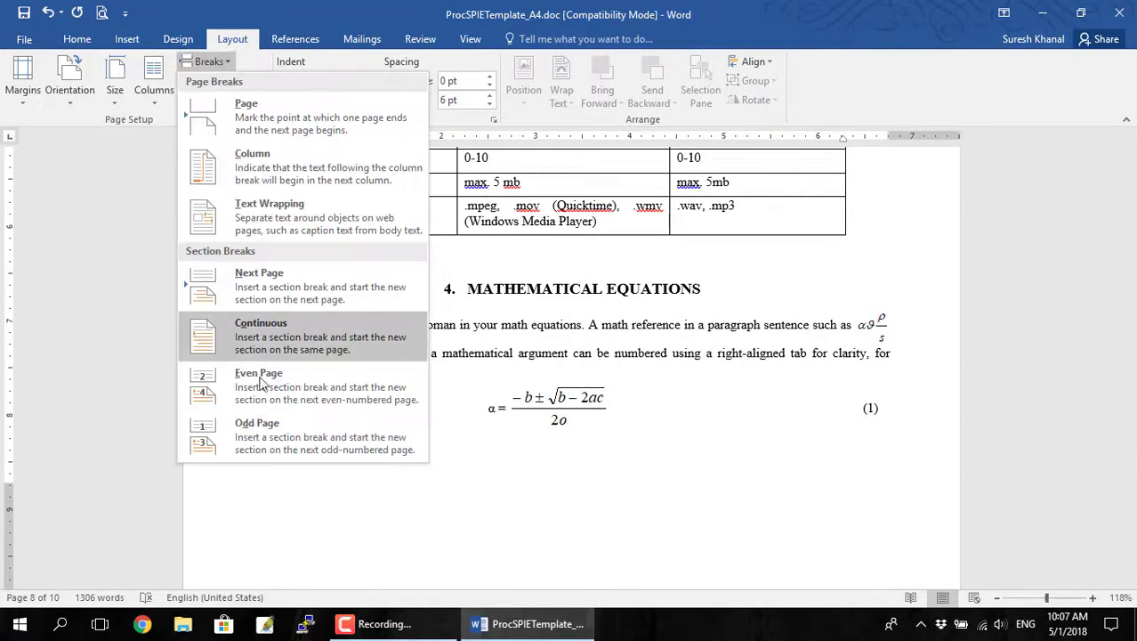
pyautogui.click(301, 402)
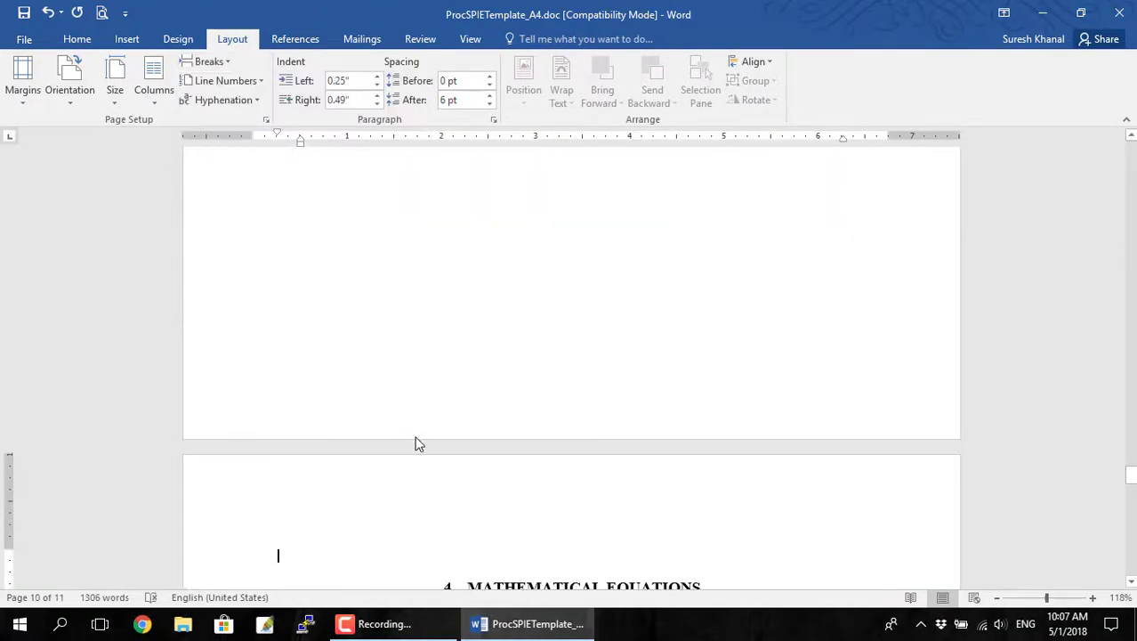
# Step: Insert an Even Page section break on the blank line above the "5. Using This Template and Its Automatic Formatting" heading
pyautogui.scroll(-3, 418, 443)
pyautogui.scroll(-6, 418, 443)
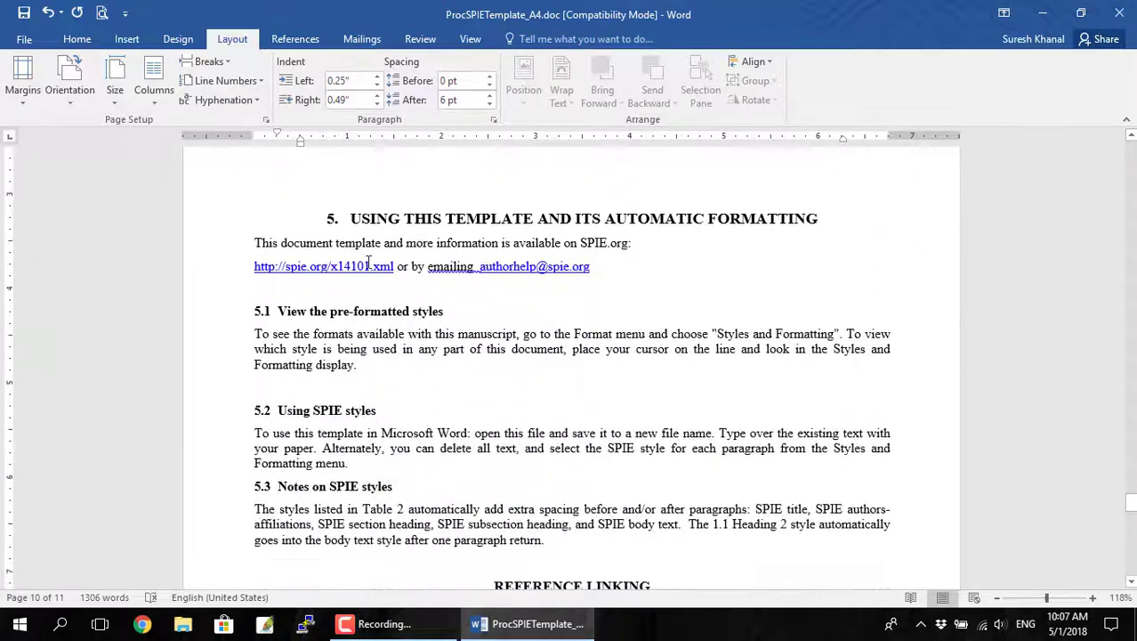
pyautogui.click(257, 184)
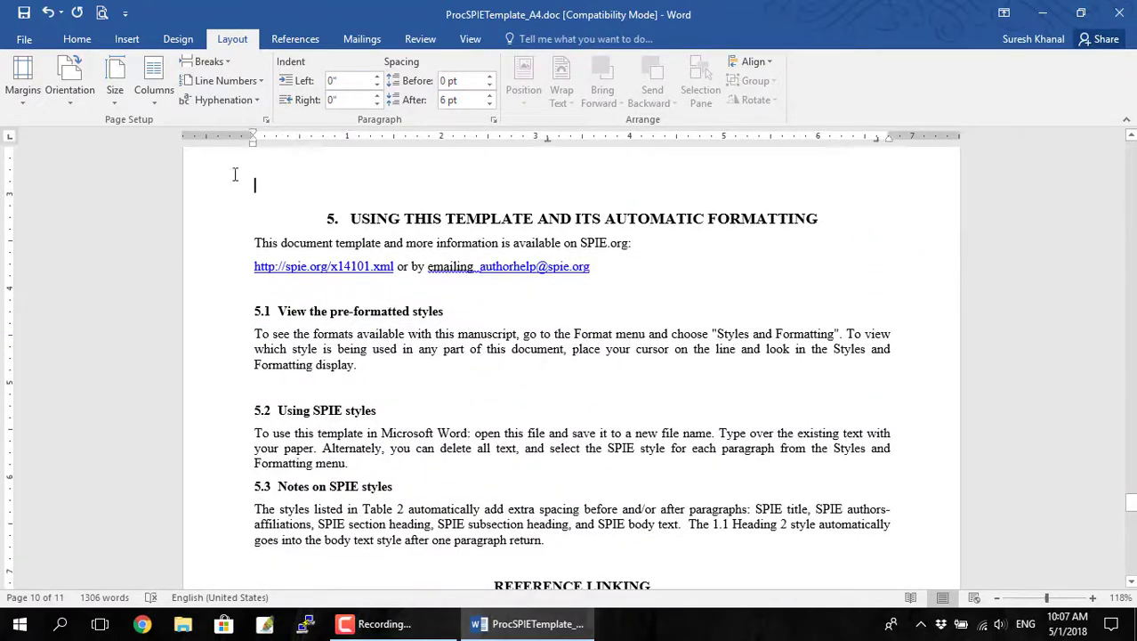
pyautogui.click(161, 95)
pyautogui.click(211, 62)
pyautogui.click(211, 62)
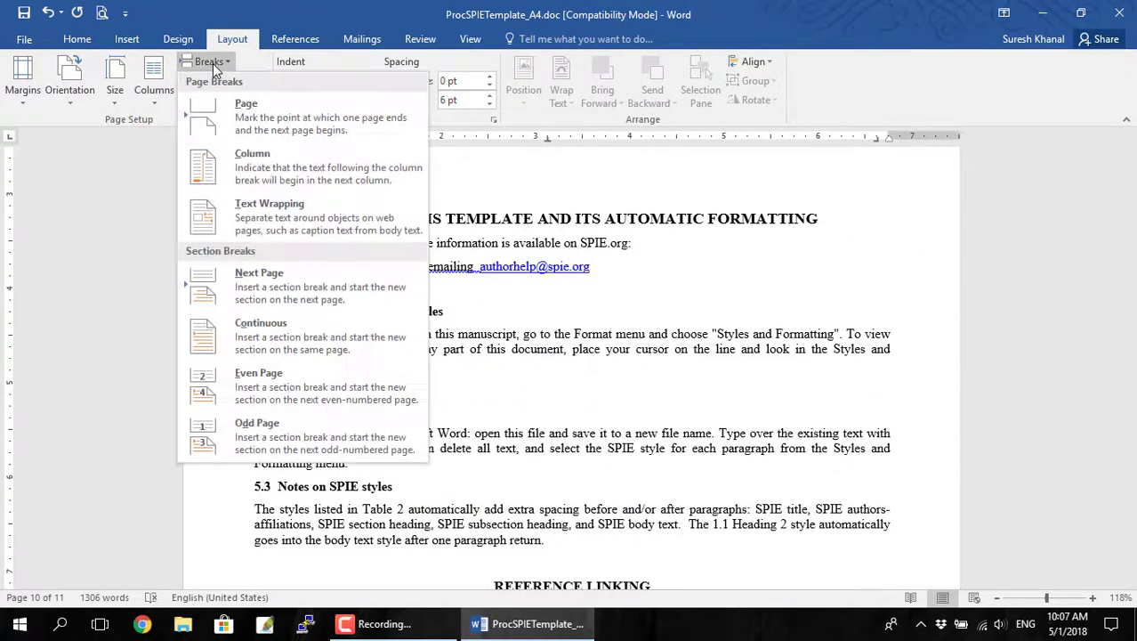
pyautogui.click(287, 377)
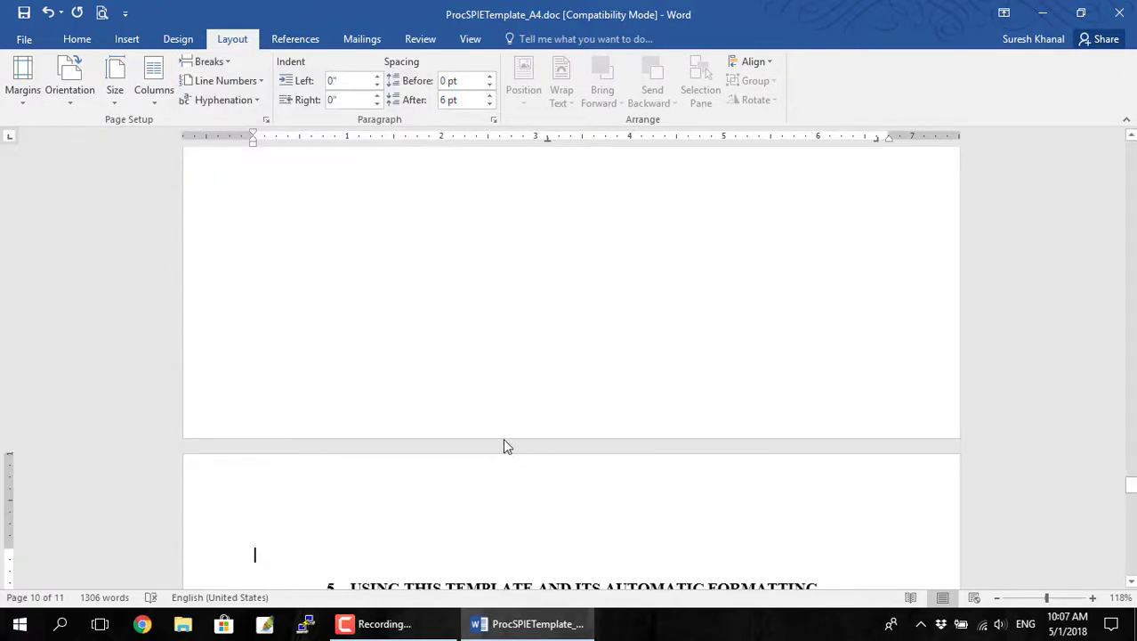
# Step: Insert a Next Page section break directly before the "Reference Linking" heading
pyautogui.scroll(-7, 504, 442)
pyautogui.scroll(-1, 504, 447)
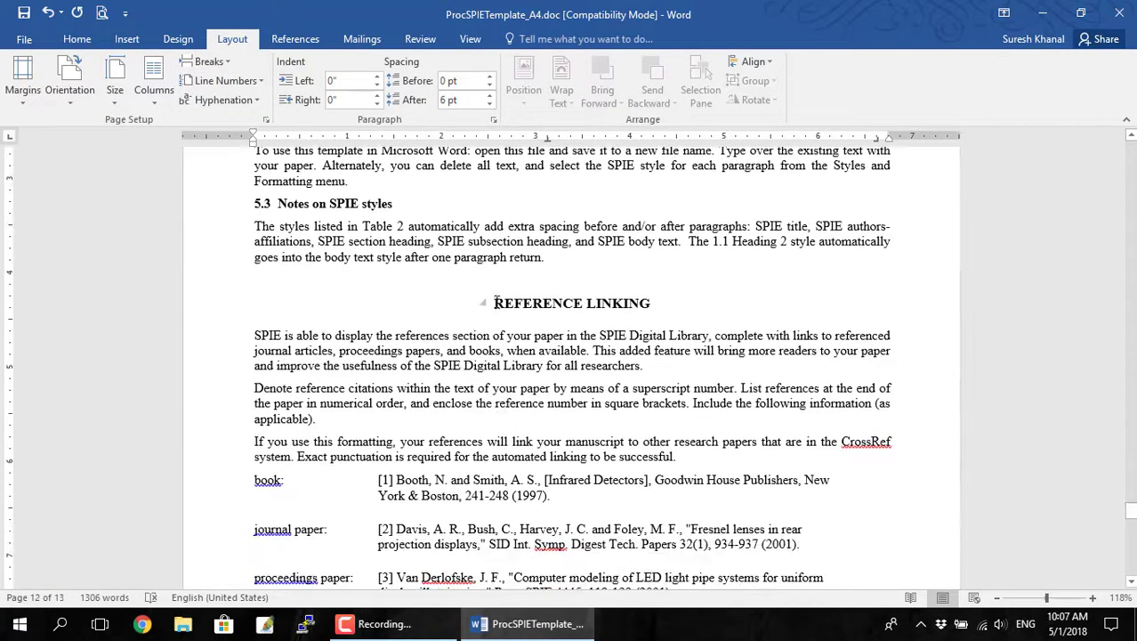
pyautogui.click(499, 285)
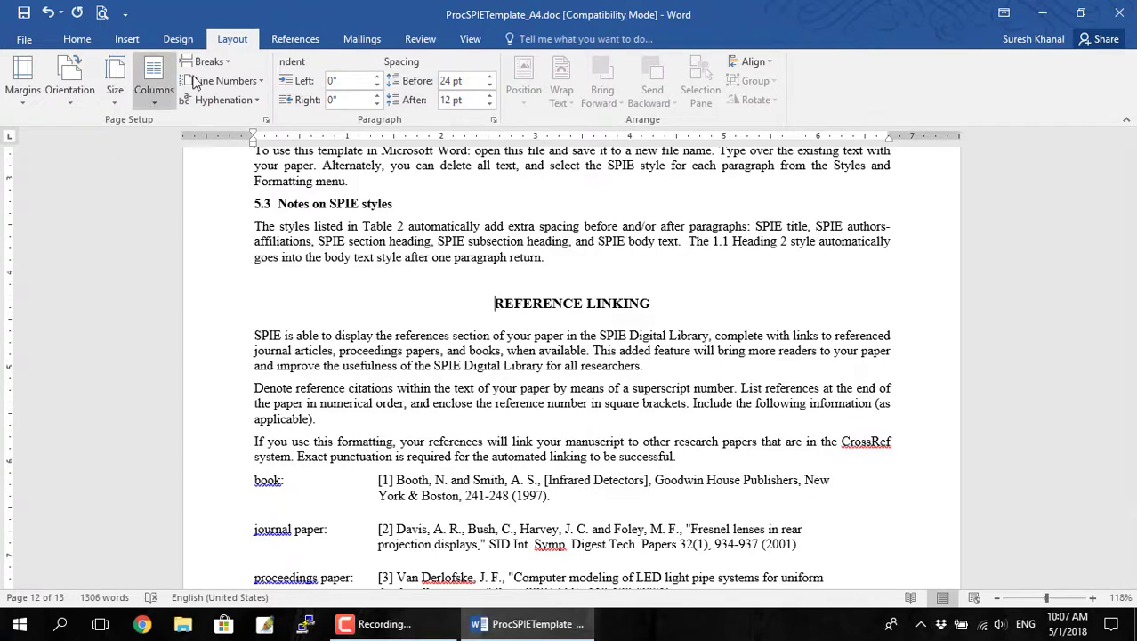
pyautogui.click(220, 64)
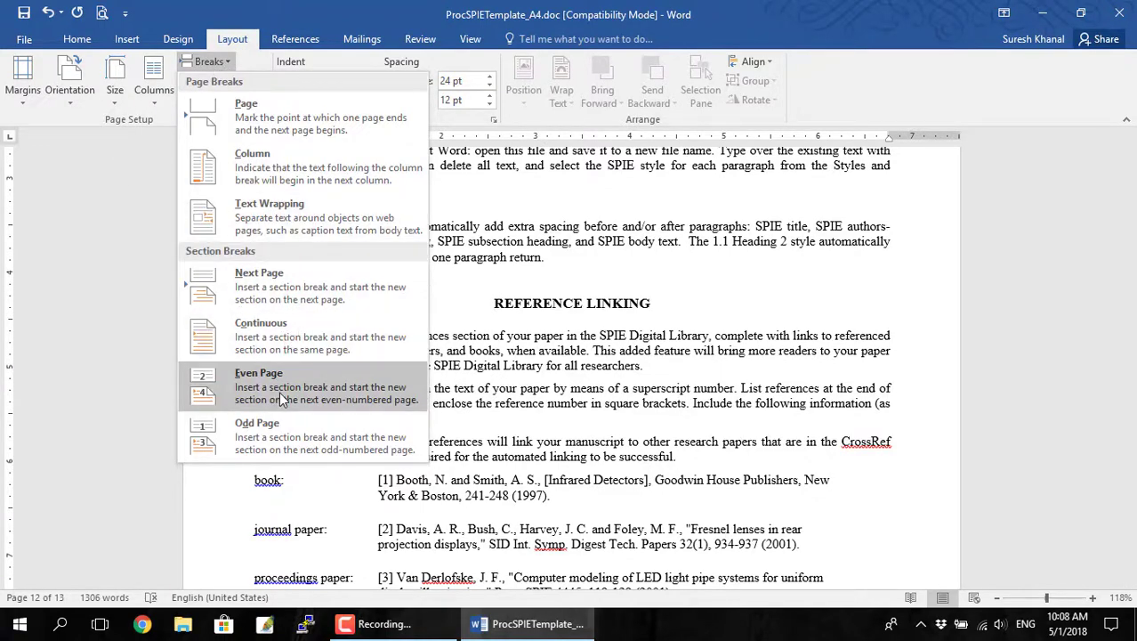
pyautogui.click(294, 294)
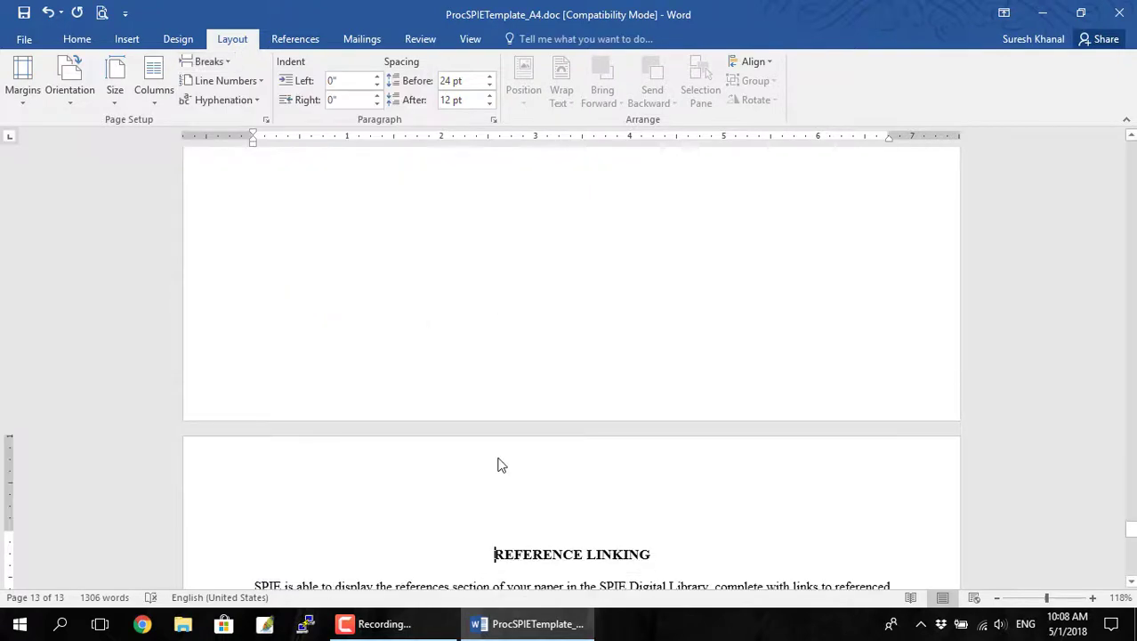
# Step: Insert a Next Page section break directly before the "References" heading
pyautogui.scroll(-10, 500, 464)
pyautogui.scroll(-1, 500, 465)
pyautogui.scroll(10, 512, 304)
pyautogui.scroll(-4, 512, 304)
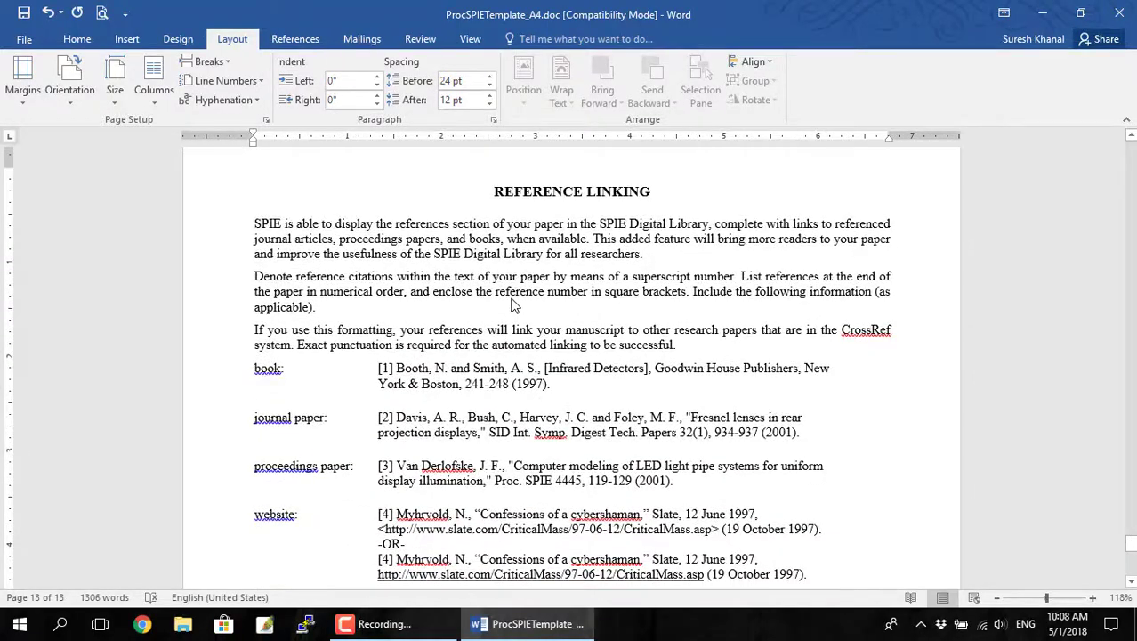
pyautogui.scroll(-7, 512, 305)
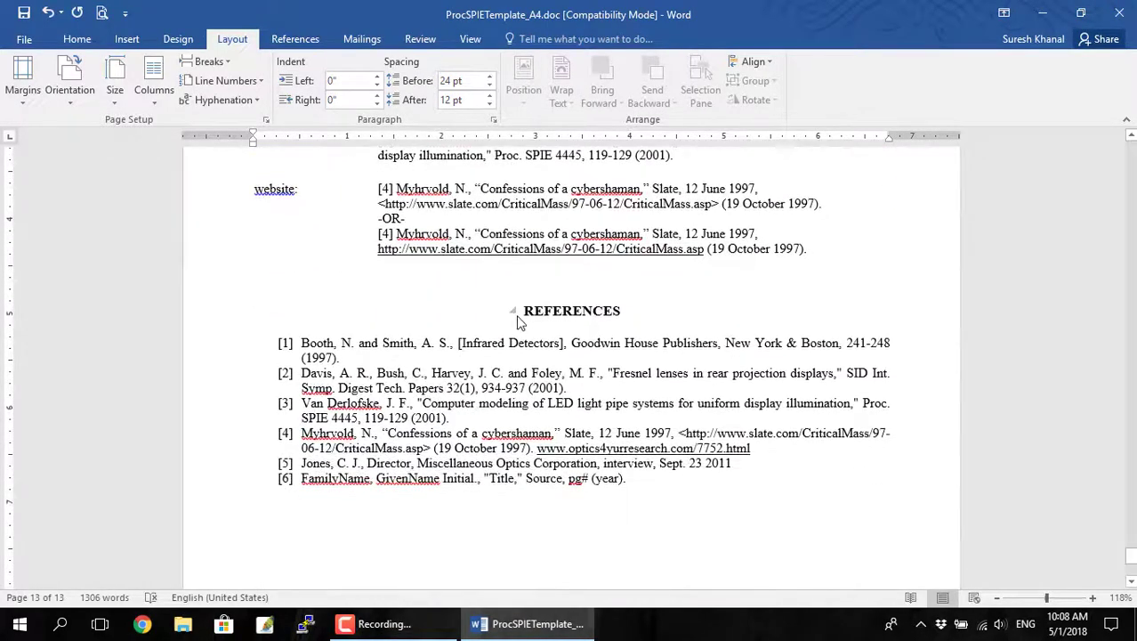
pyautogui.click(209, 61)
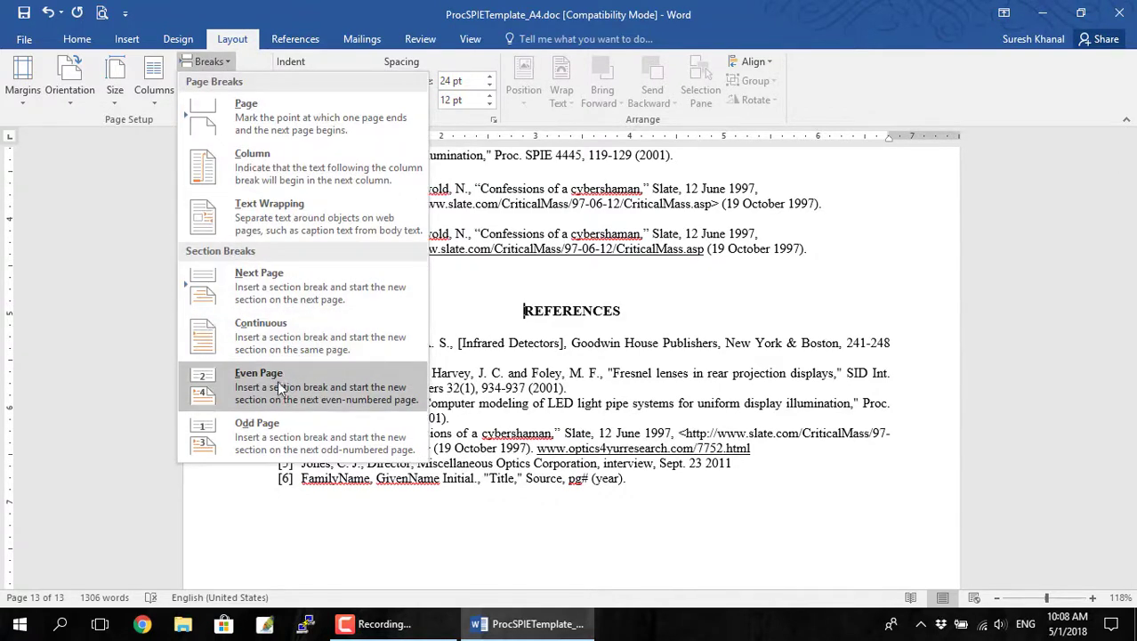
pyautogui.click(287, 291)
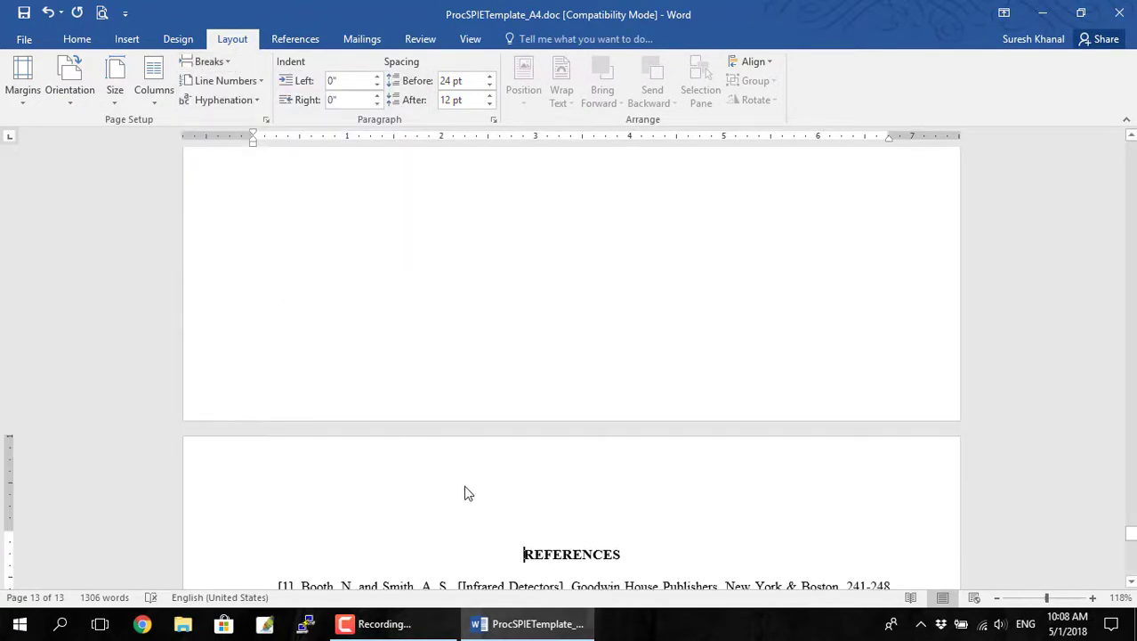
# Step: Review how the sections are distributed over the pages, from the title page to Reference Linking, with two pages shown side by side
pyautogui.scroll(3, 465, 491)
pyautogui.scroll(15, 465, 491)
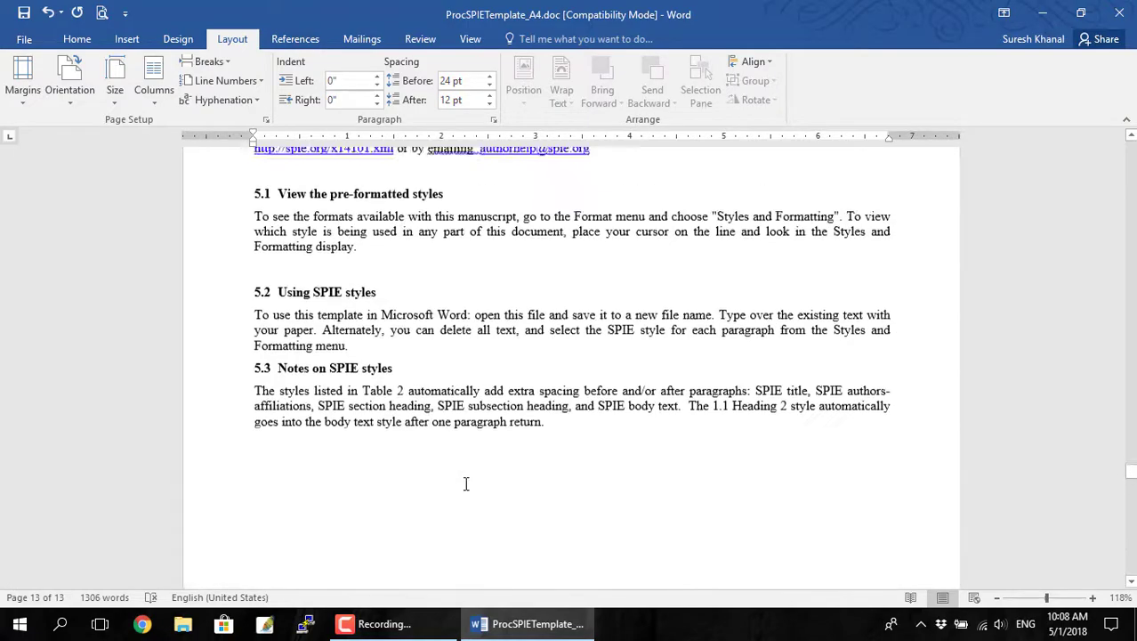
pyautogui.scroll(-10, 464, 484)
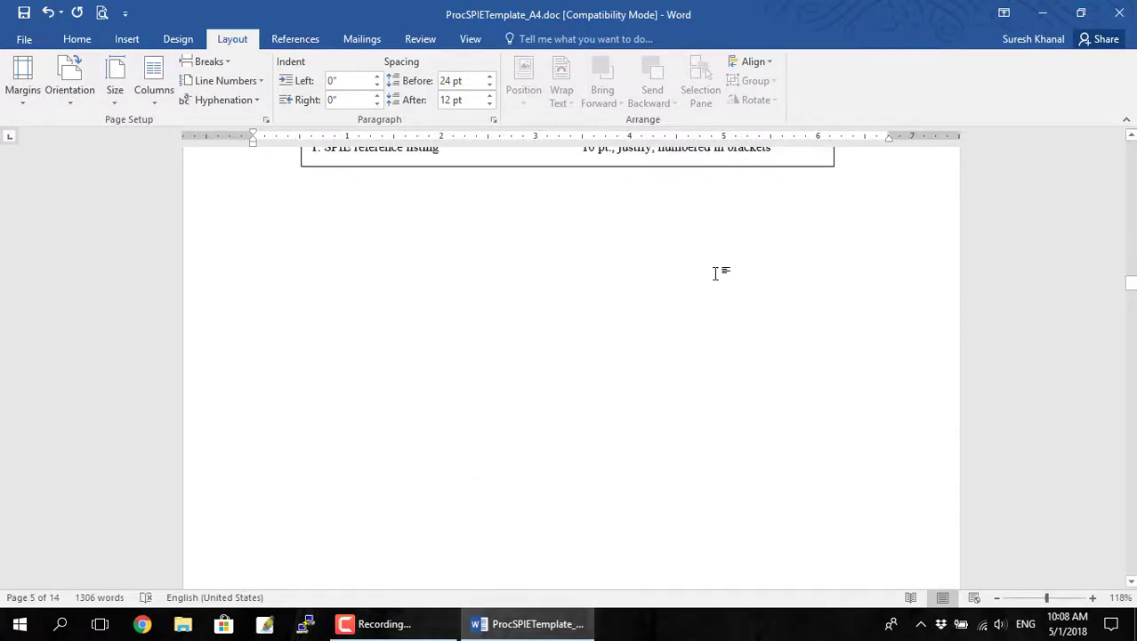
pyautogui.keyDown('ctrl'); pyautogui.scroll(-5, 716, 275); pyautogui.keyUp('ctrl')
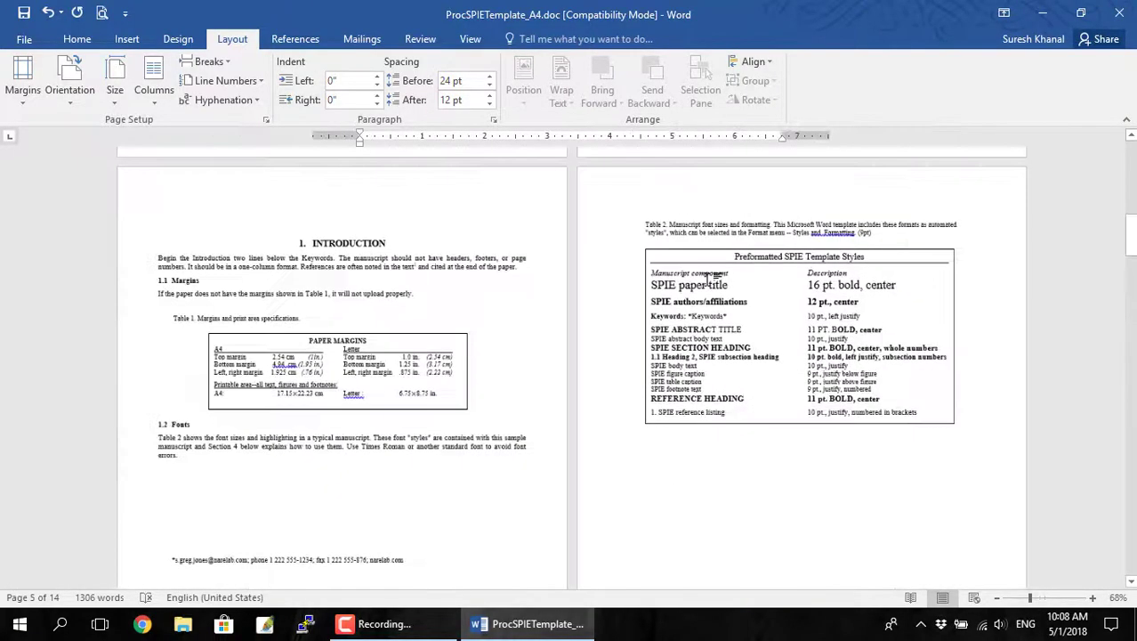
pyautogui.scroll(8, 707, 279)
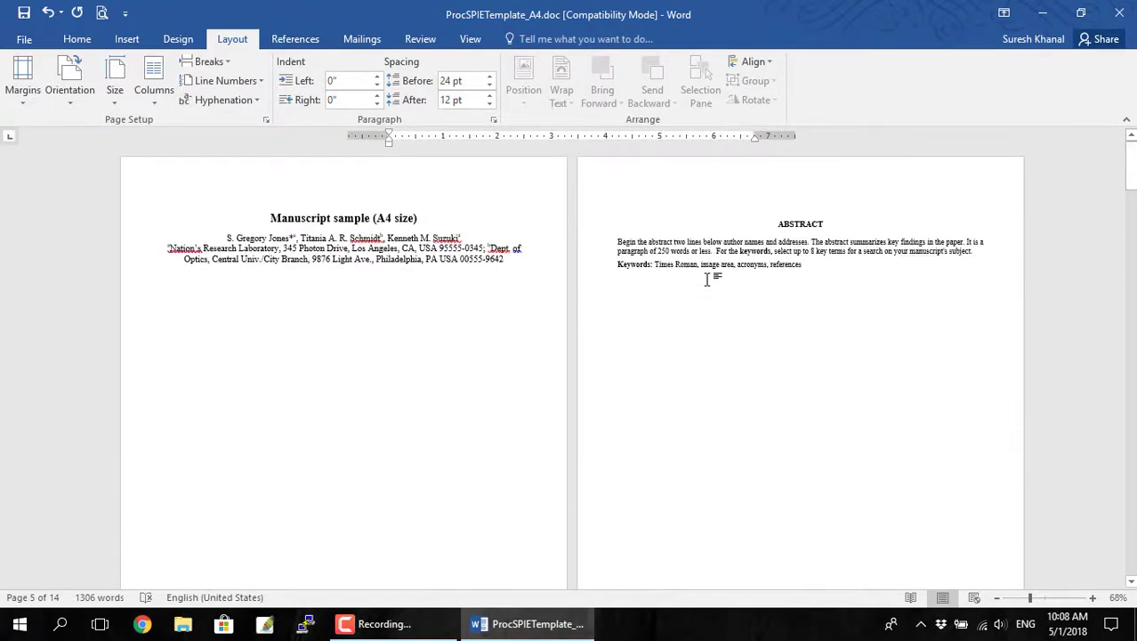
pyautogui.scroll(-8, 708, 279)
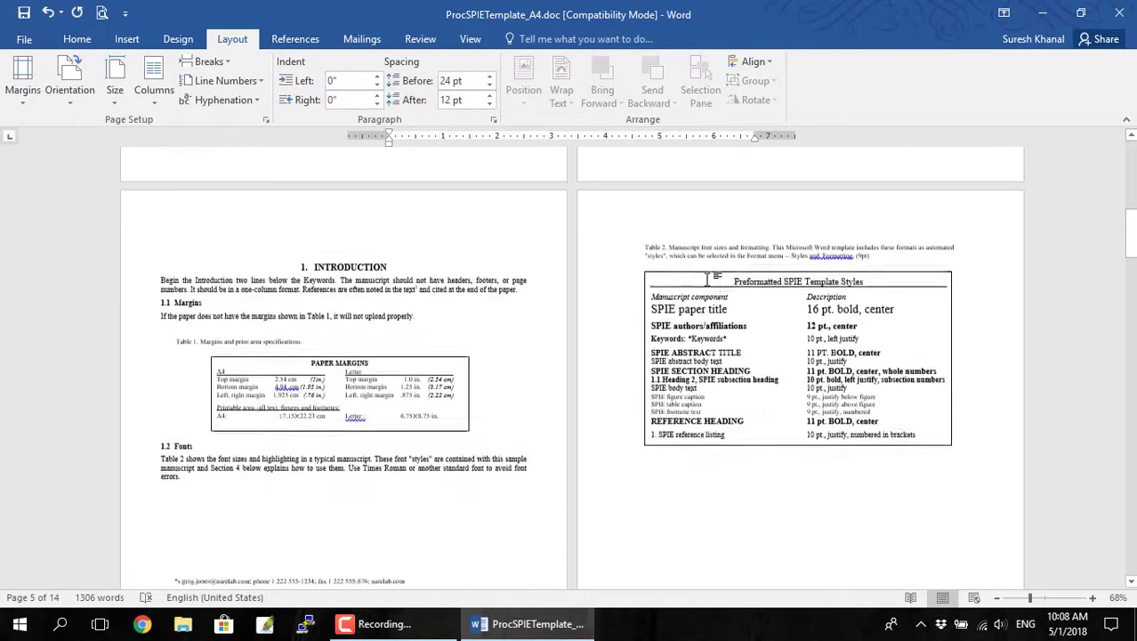
pyautogui.scroll(-8, 708, 280)
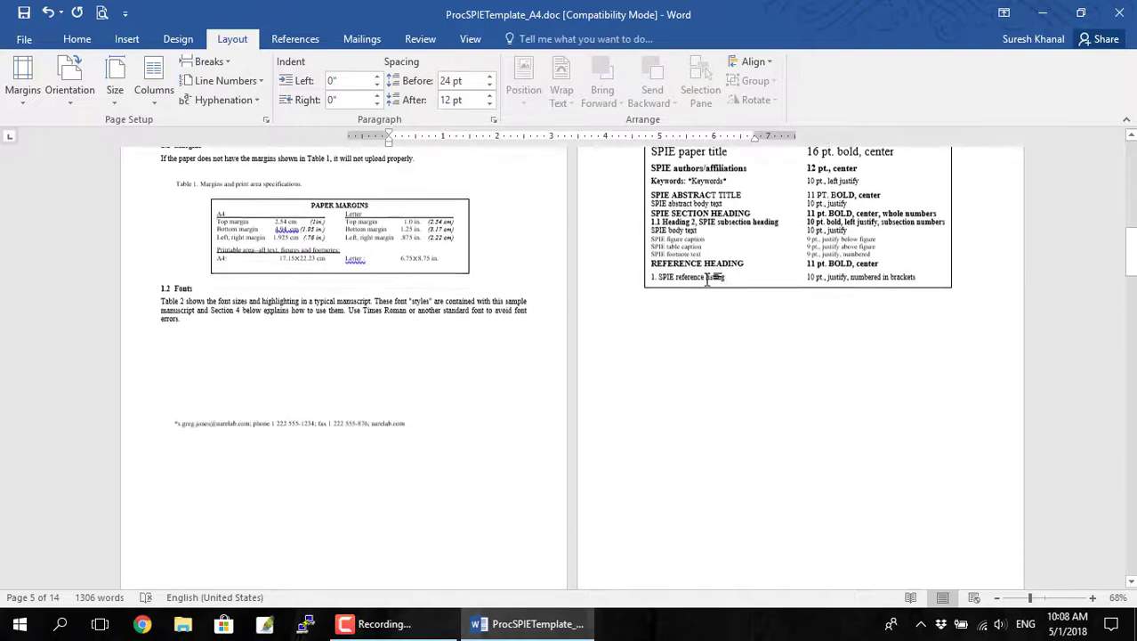
pyautogui.scroll(-5, 707, 279)
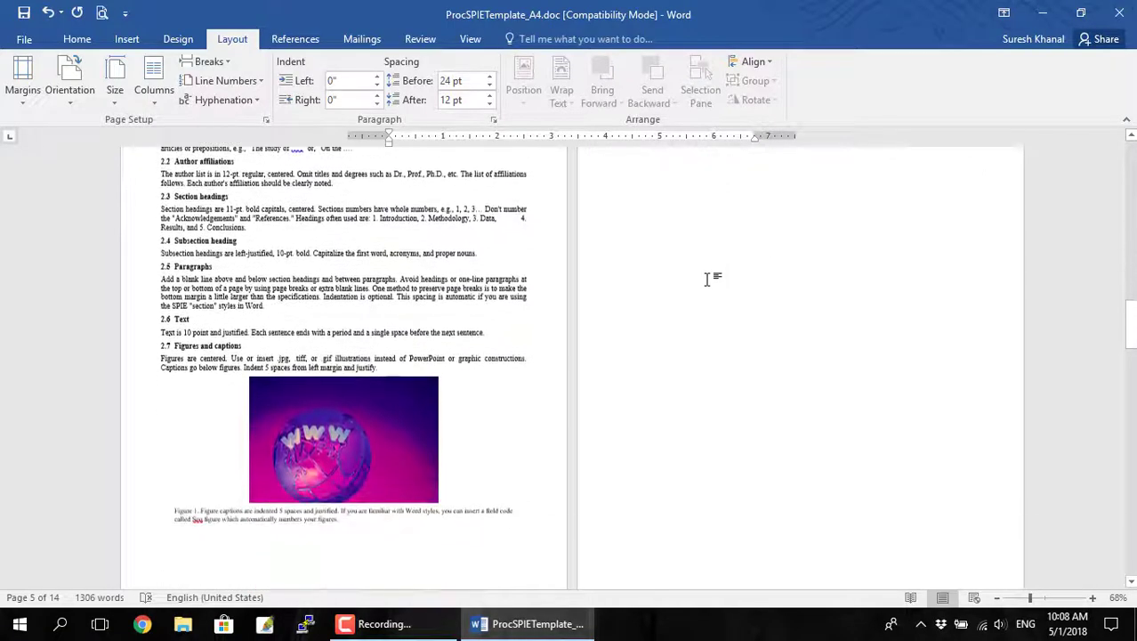
pyautogui.scroll(11, 708, 280)
pyautogui.scroll(-10, 707, 279)
pyautogui.scroll(-10, 708, 280)
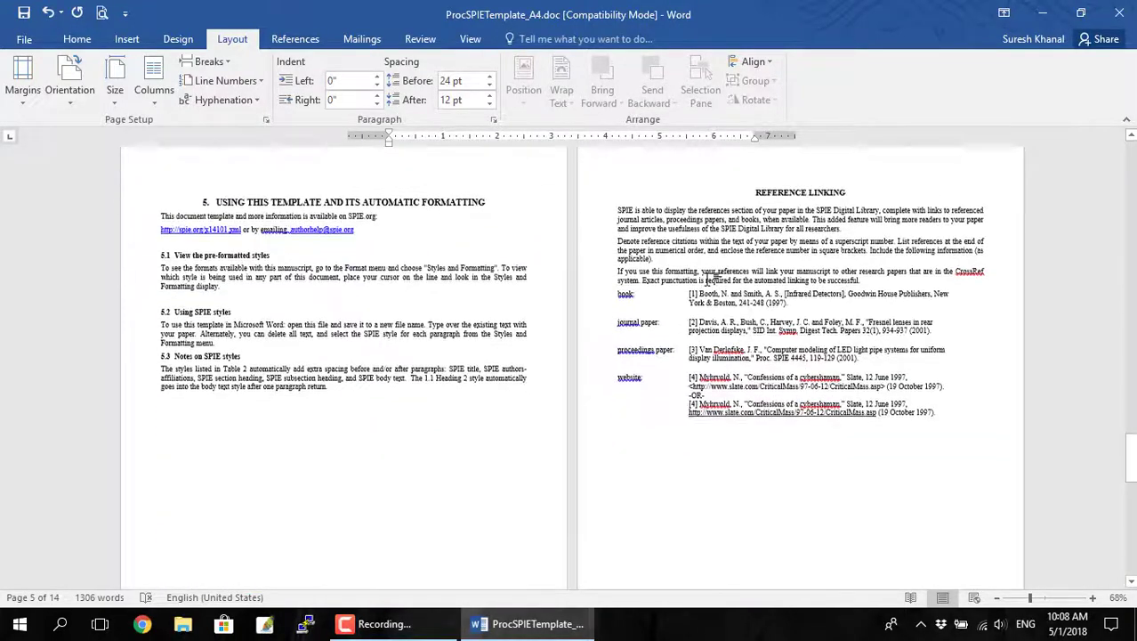
# Step: Examine the introductory paragraphs and the list of reference examples as two separate parts of the Reference Linking section
pyautogui.keyDown('ctrl'); pyautogui.scroll(7, 261, 256); pyautogui.keyUp('ctrl')
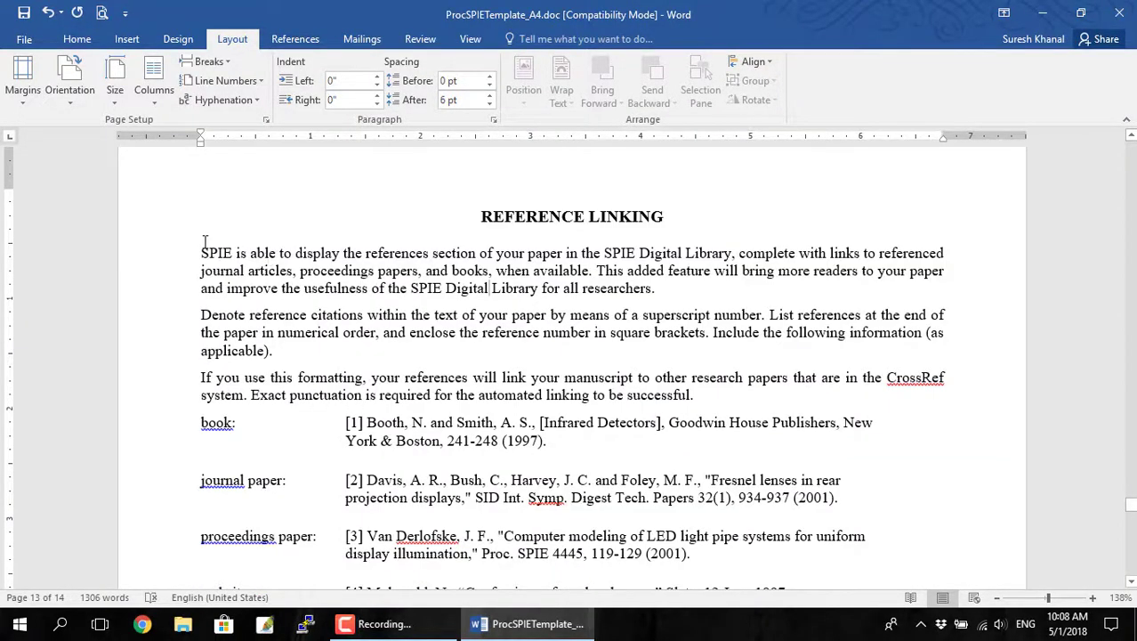
pyautogui.moveTo(246, 257); pyautogui.dragTo(697, 394)
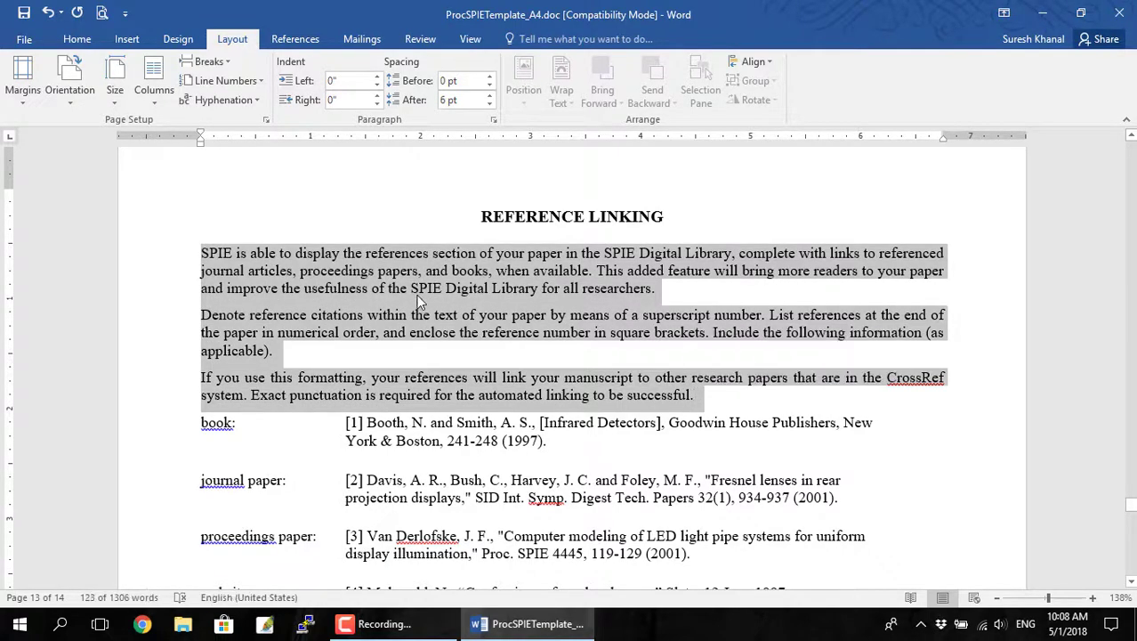
pyautogui.click(411, 400)
pyautogui.scroll(-1, 411, 402)
pyautogui.scroll(-2, 411, 402)
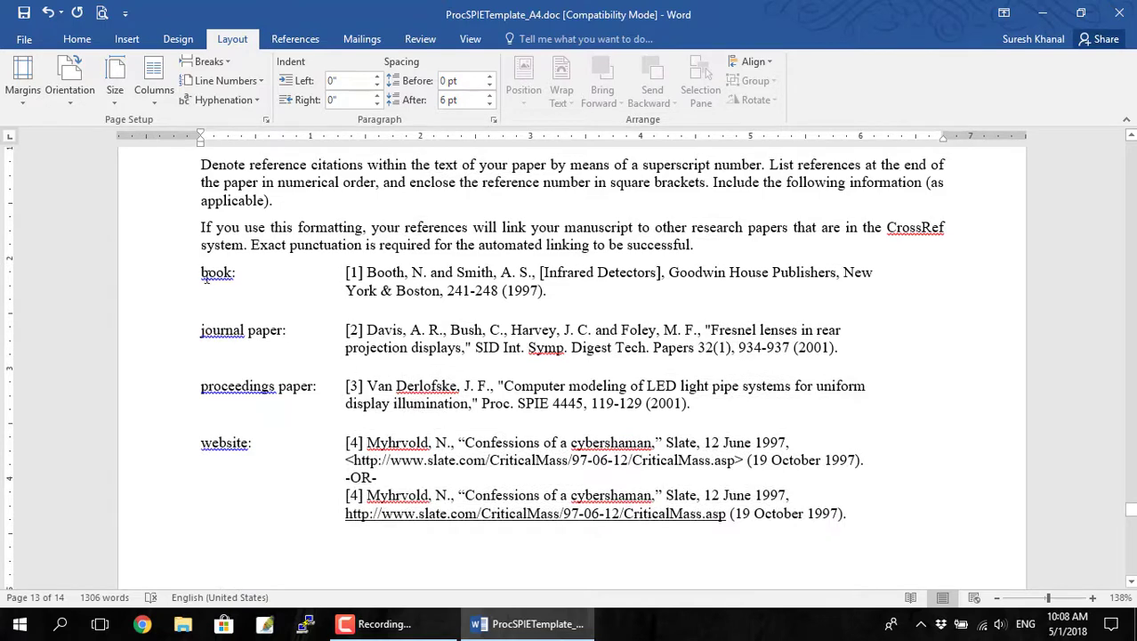
pyautogui.moveTo(182, 281); pyautogui.dragTo(255, 528)
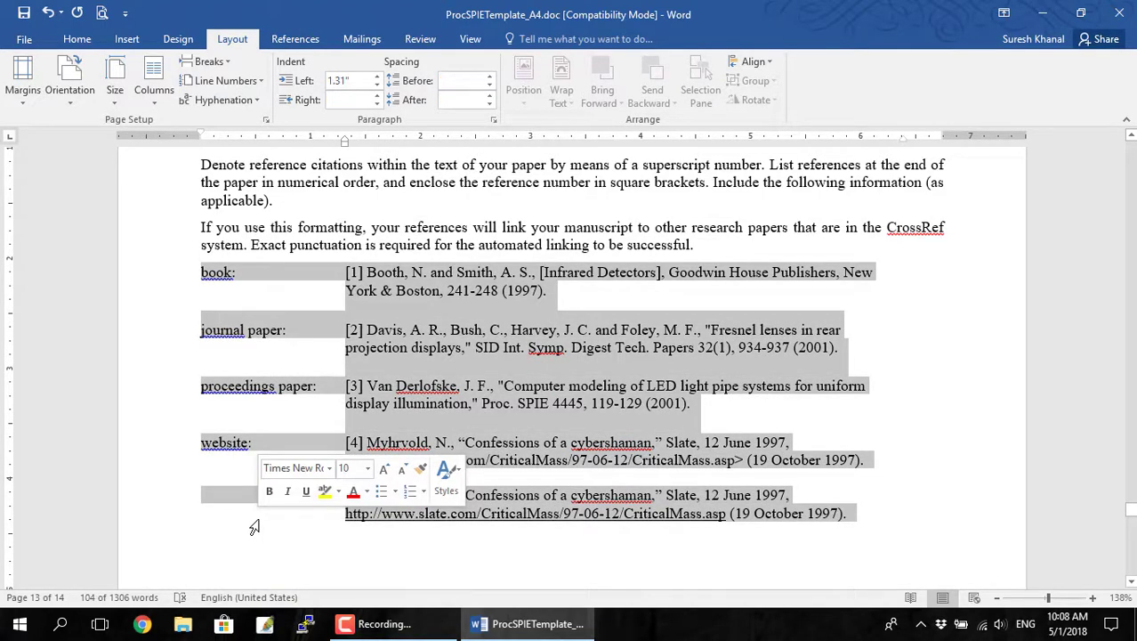
pyautogui.scroll(3, 254, 528)
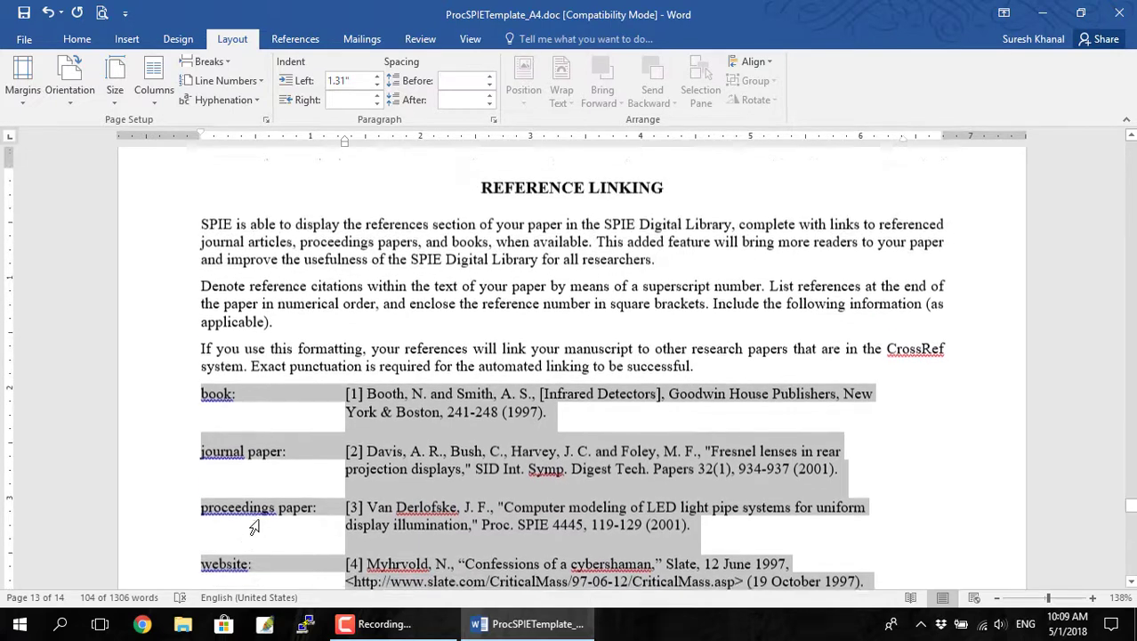
pyautogui.moveTo(198, 242); pyautogui.dragTo(743, 360)
pyautogui.click(570, 377)
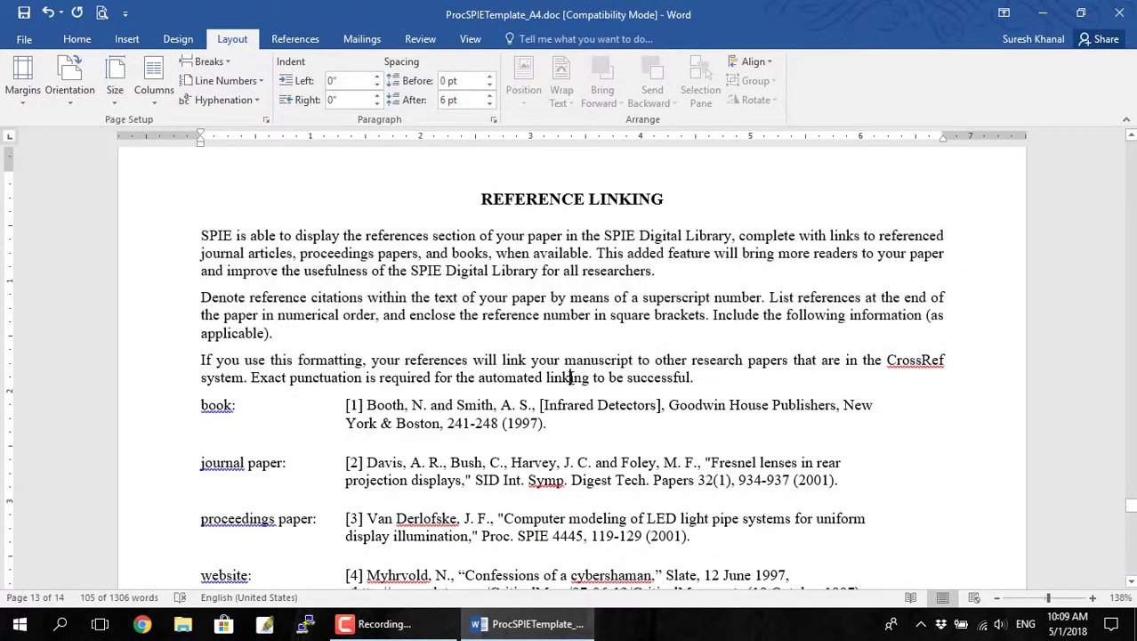
# Step: Insert a Continuous section break after the Reference Linking paragraph ending in "automated linking to be successful."
pyautogui.click(713, 379)
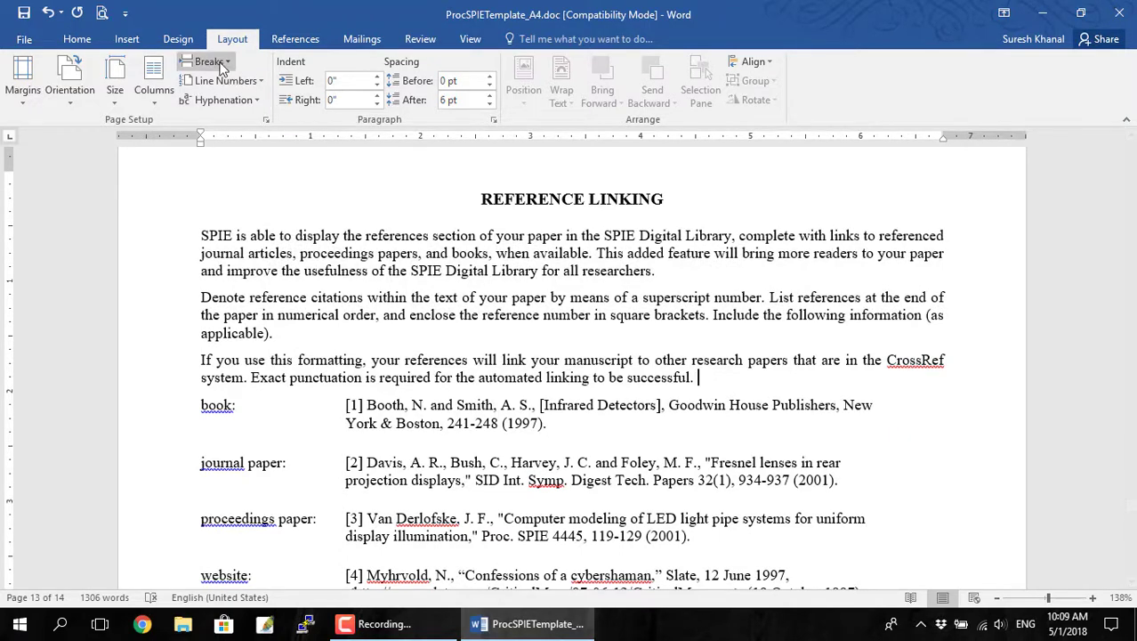
pyautogui.click(218, 64)
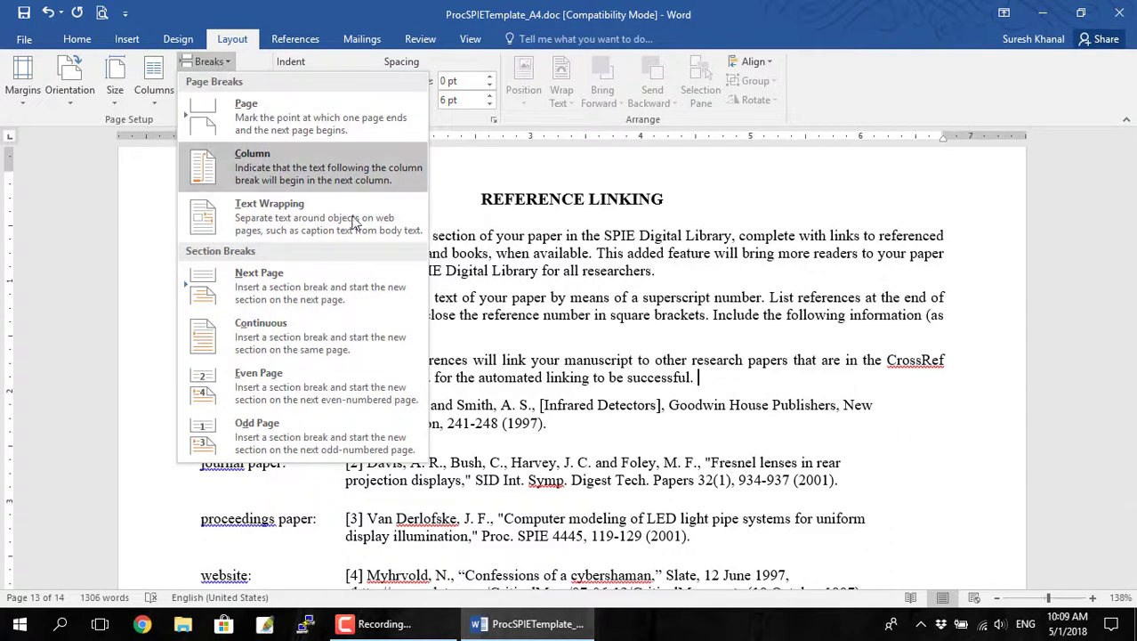
pyautogui.click(299, 335)
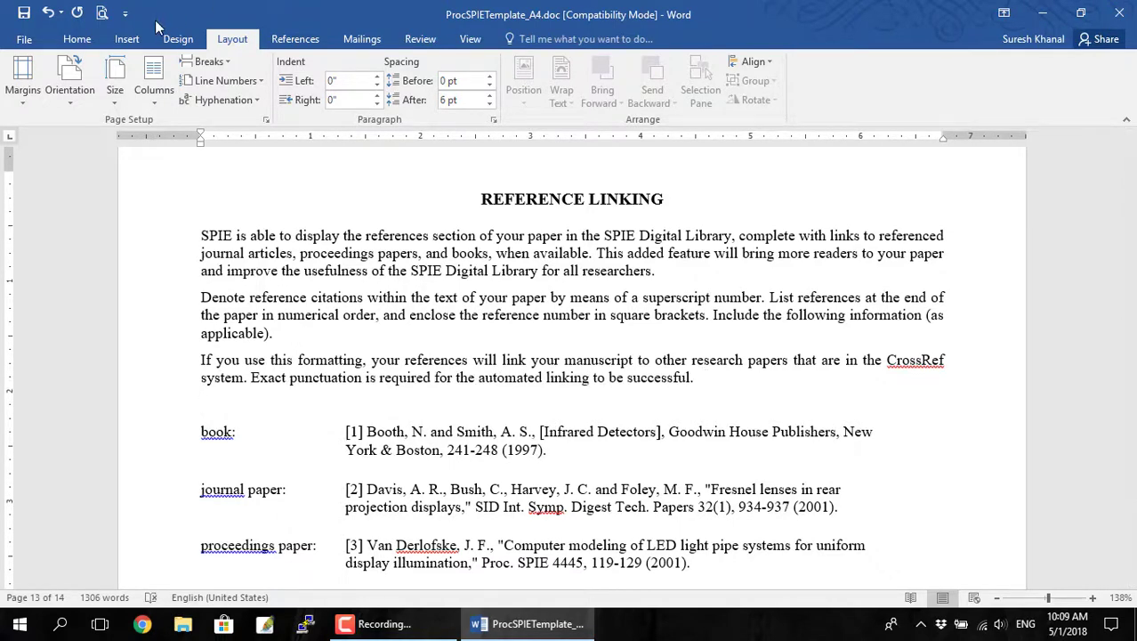
# Step: Show the formatting marks to check the continuous break above the book reference example, and hide them again
pyautogui.click(77, 40)
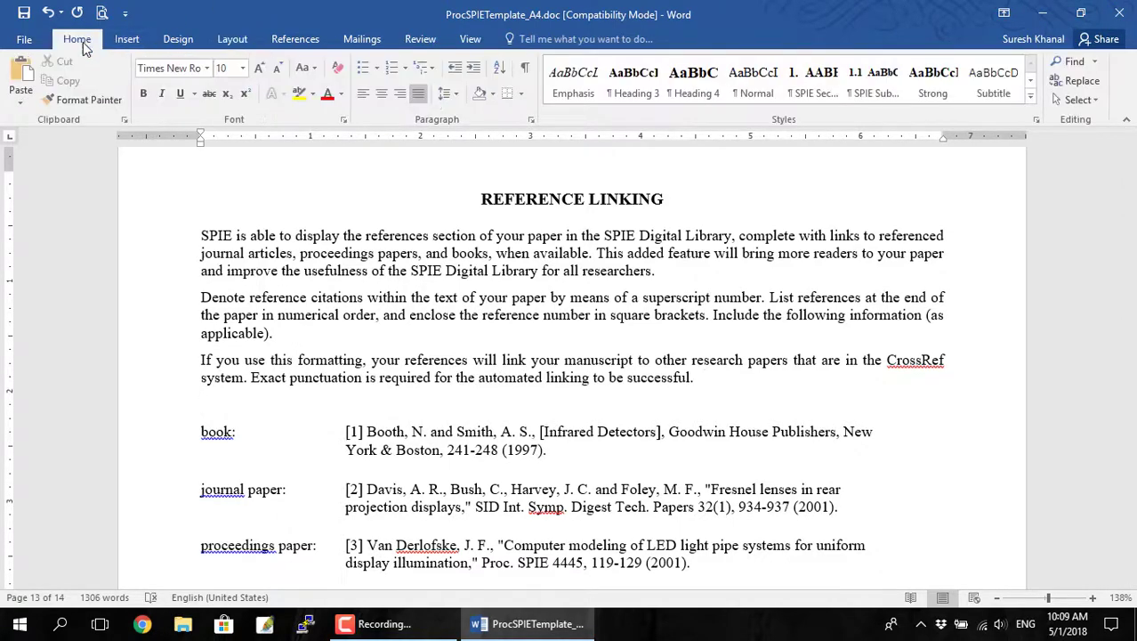
pyautogui.click(527, 70)
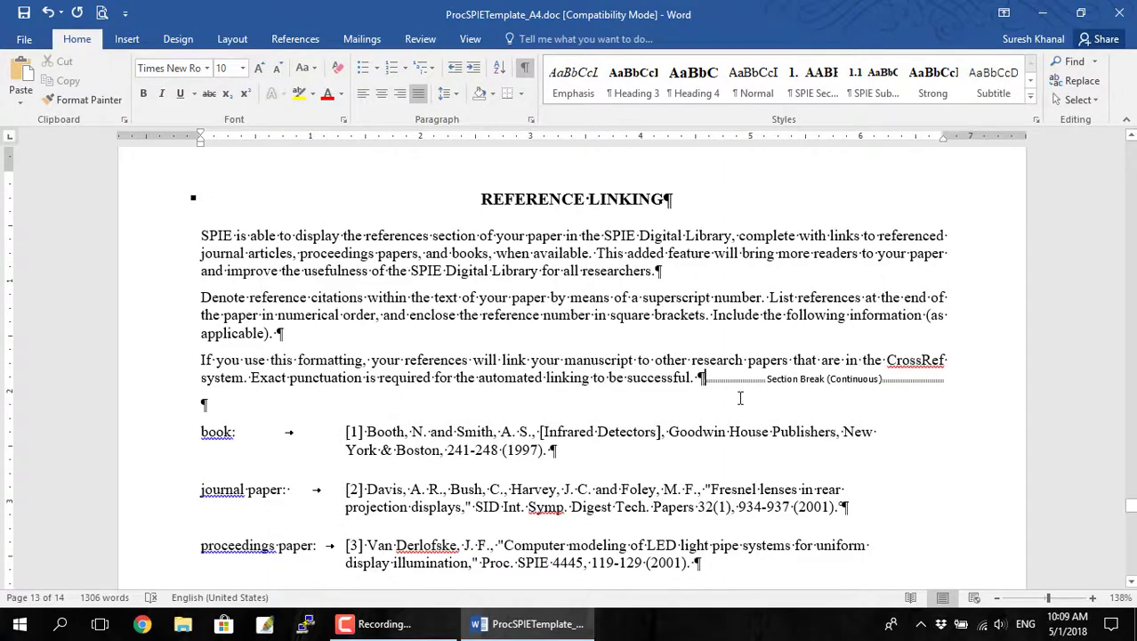
pyautogui.click(525, 67)
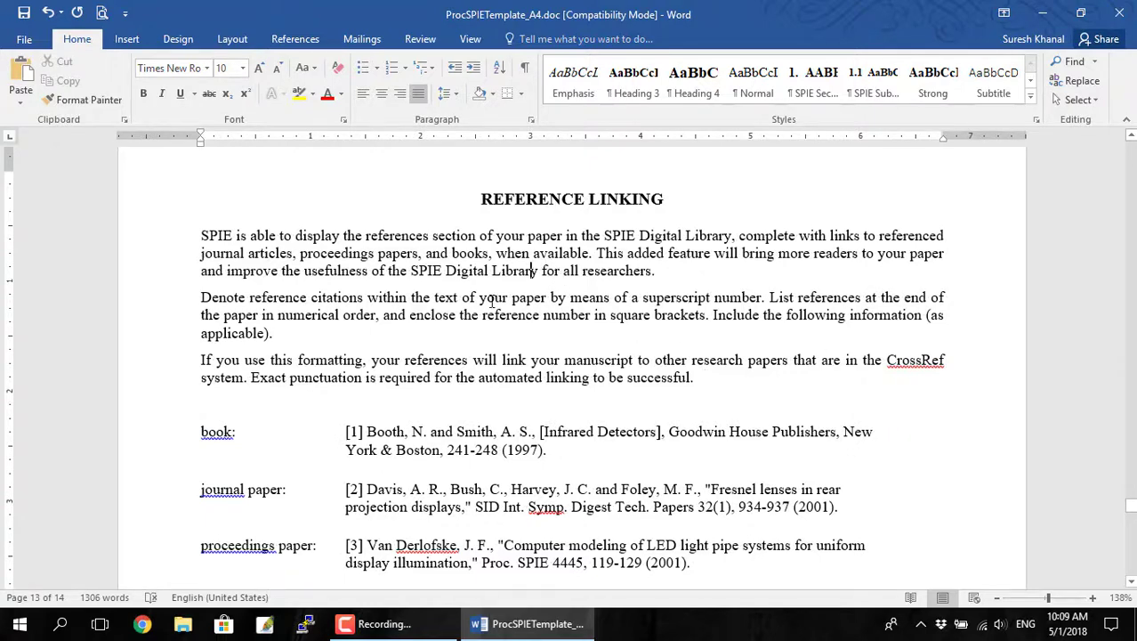
# Step: Turn the formatting marks back on and inspect the section break at the end of section 5.3
pyautogui.scroll(2, 540, 271)
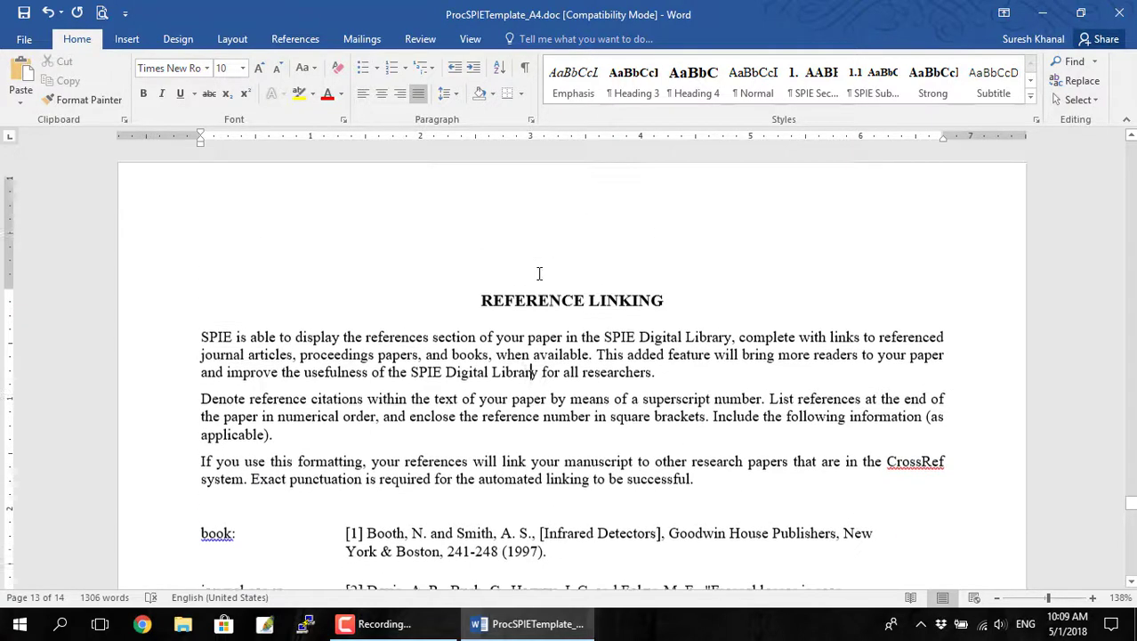
pyautogui.click(525, 67)
pyautogui.scroll(8, 555, 359)
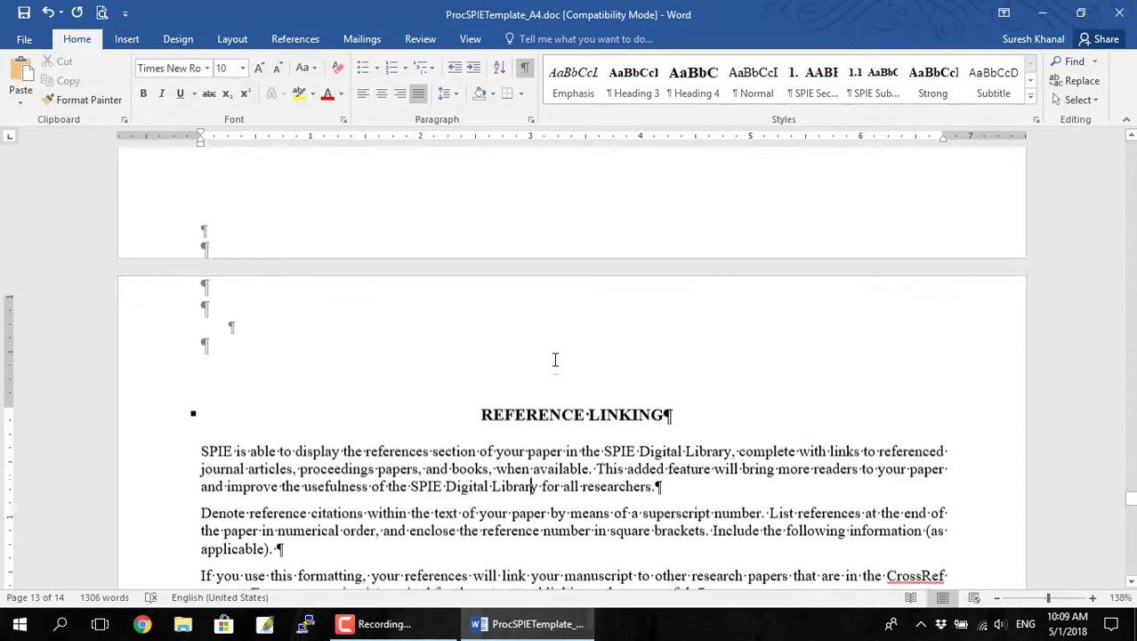
pyautogui.scroll(6, 555, 363)
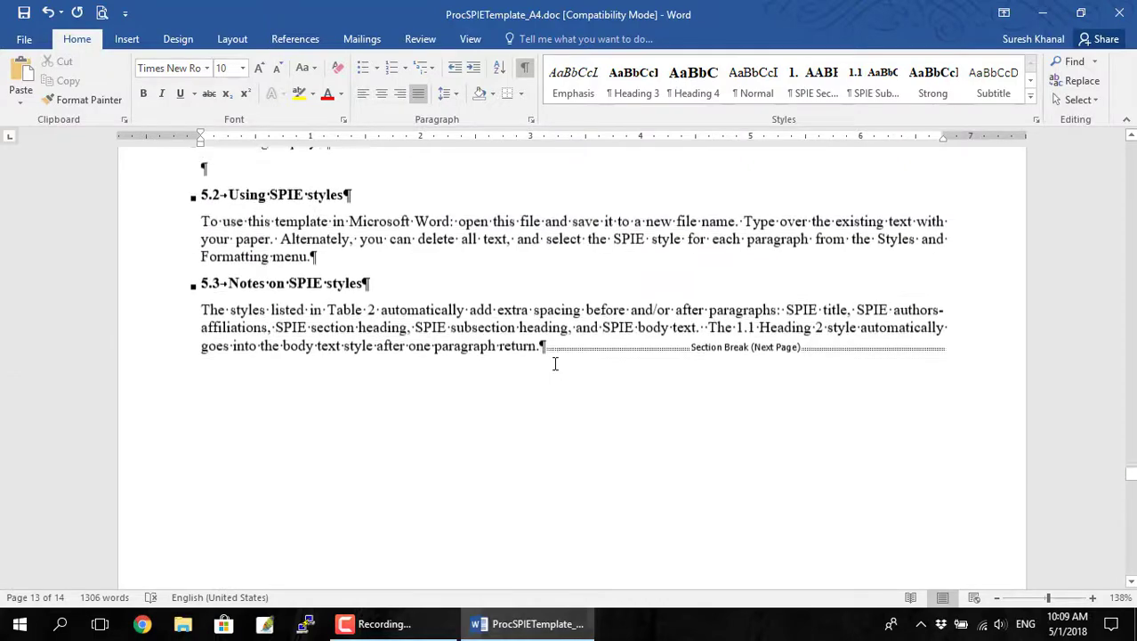
# Step: Insert a Continuous section break between the REFERENCE LINKING heading and the paragraph beginning "SPIE is able to display"
pyautogui.scroll(-12, 564, 433)
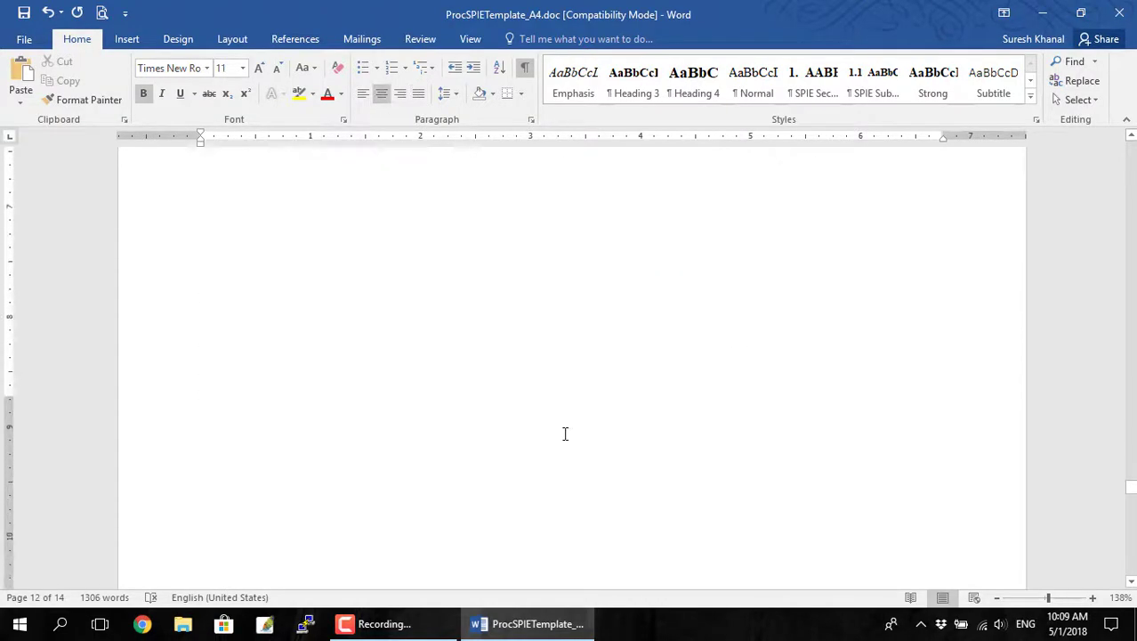
pyautogui.scroll(10, 564, 434)
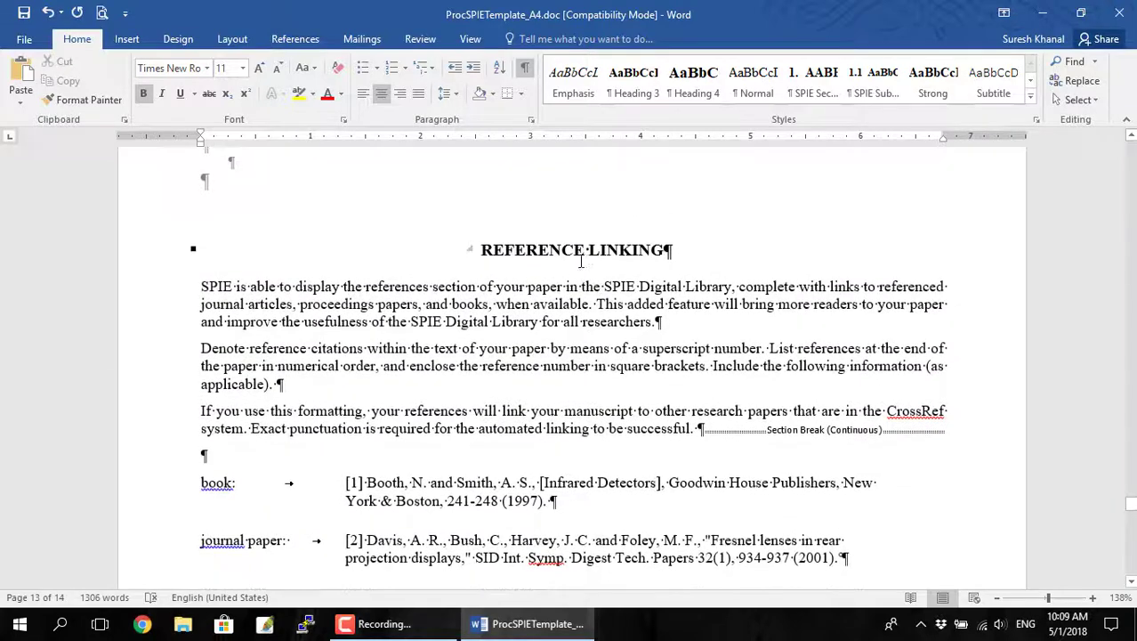
pyautogui.moveTo(514, 249); pyautogui.dragTo(634, 250)
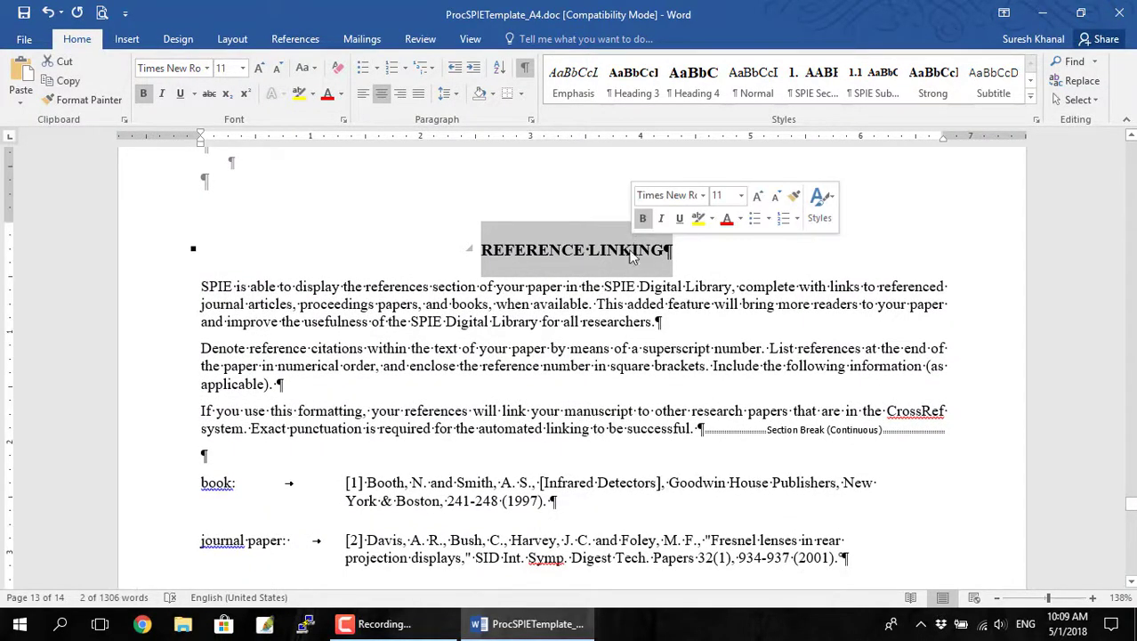
pyautogui.click(202, 286)
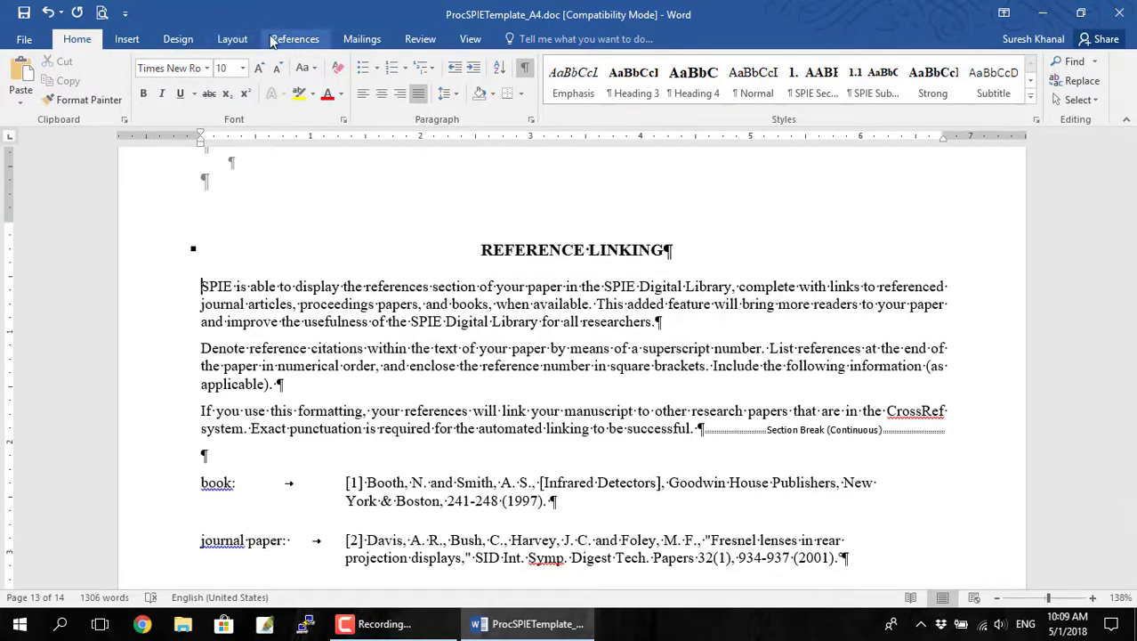
pyautogui.click(231, 40)
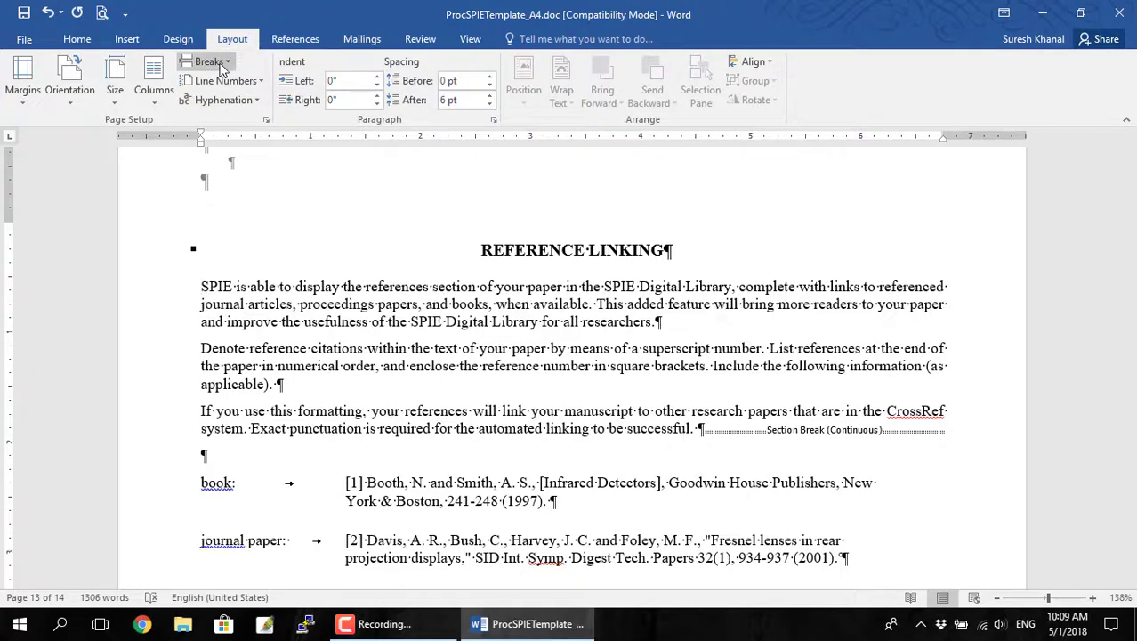
pyautogui.click(214, 63)
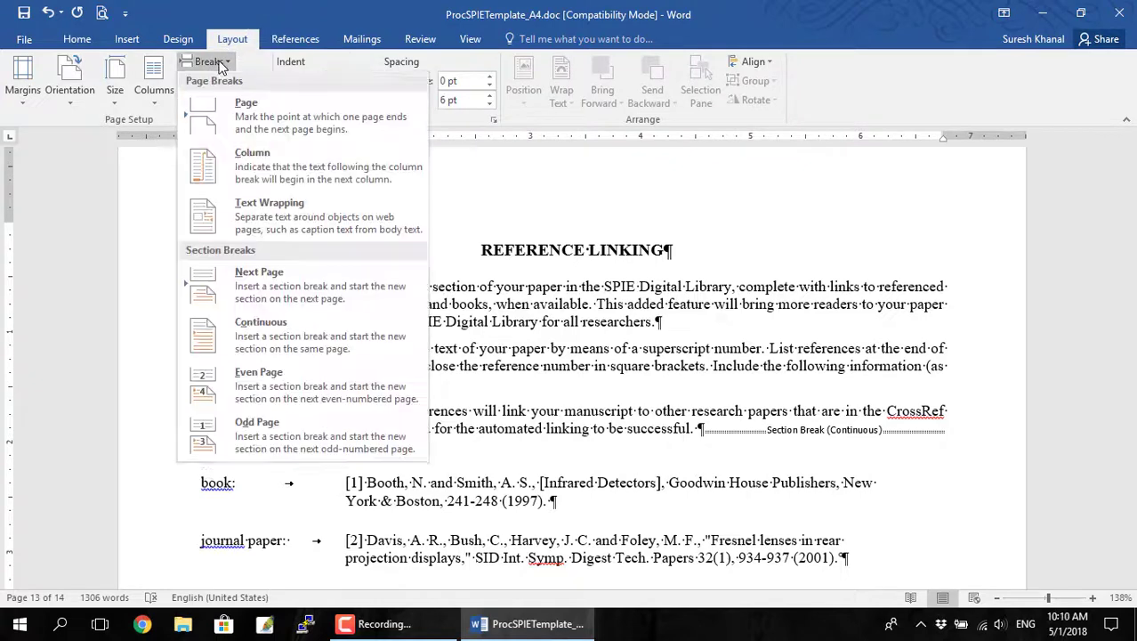
pyautogui.click(275, 334)
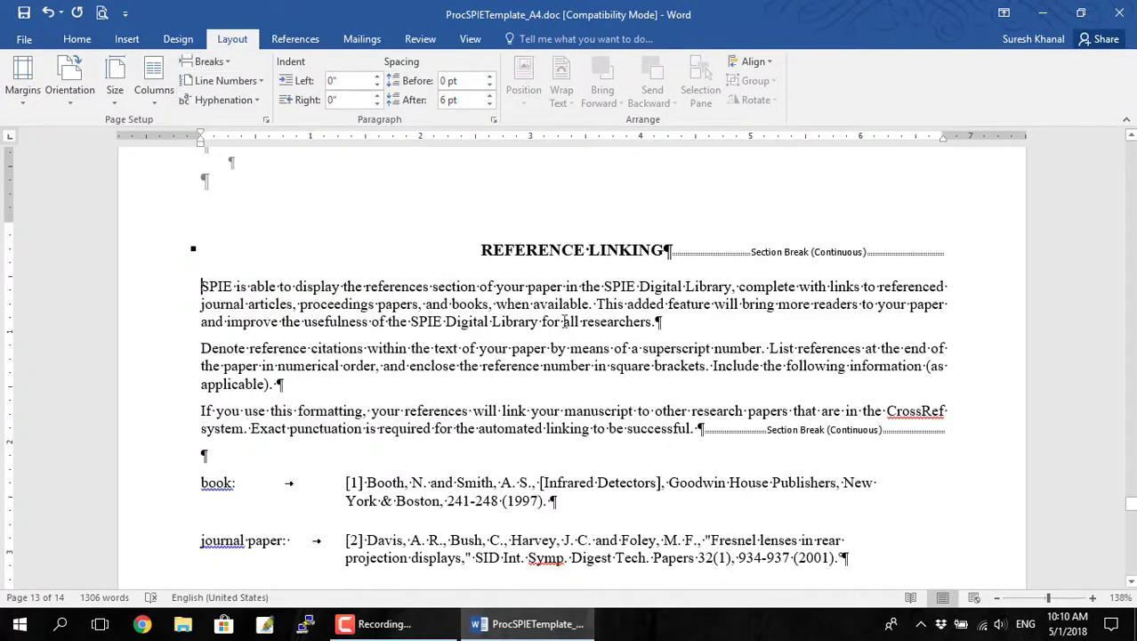
# Step: Lay out the section with the three paragraphs below the REFERENCE LINKING heading in two columns
pyautogui.doubleClick(535, 305)
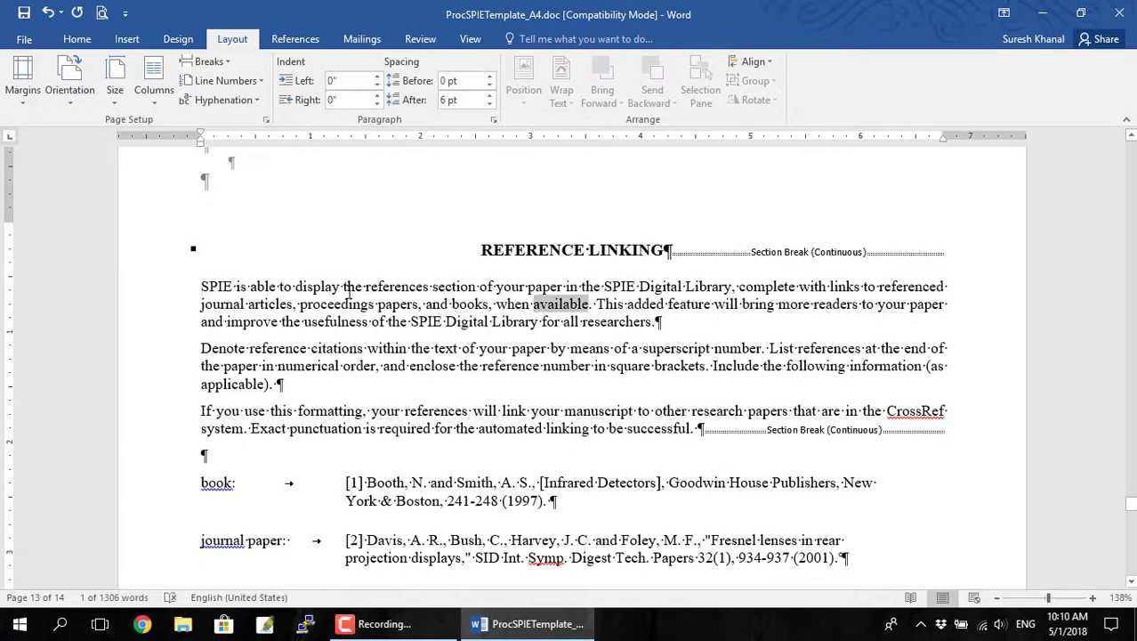
pyautogui.moveTo(201, 286); pyautogui.dragTo(690, 429)
pyautogui.click(585, 324)
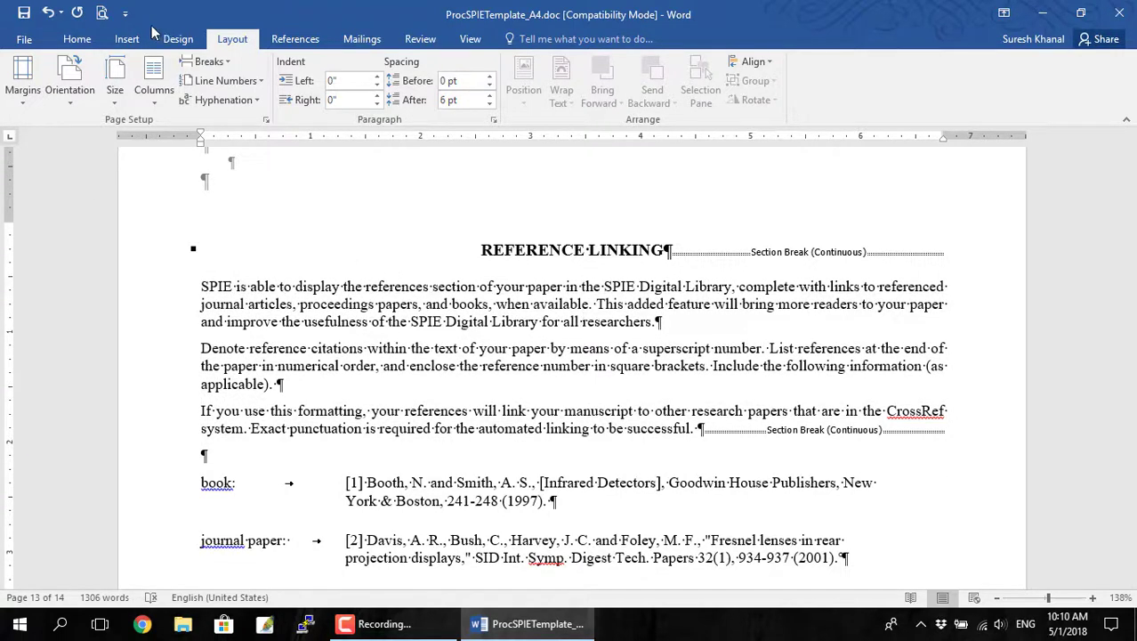
pyautogui.click(153, 80)
pyautogui.click(188, 168)
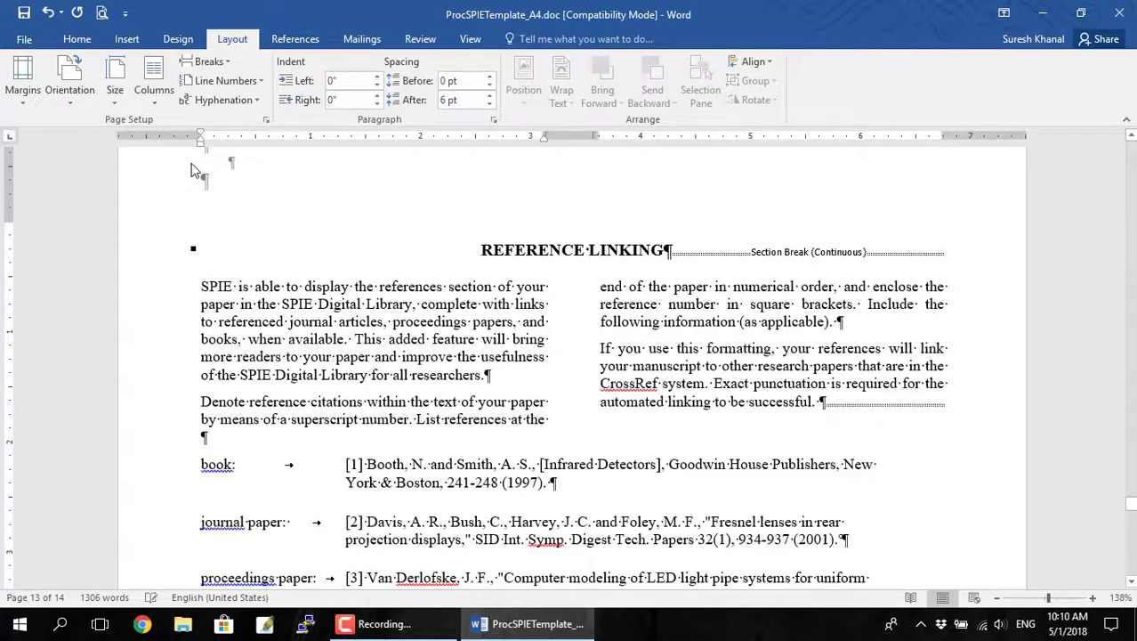
# Step: Hide the formatting marks and review the Reference Linking page and the rest of the document back to the title page
pyautogui.click(75, 42)
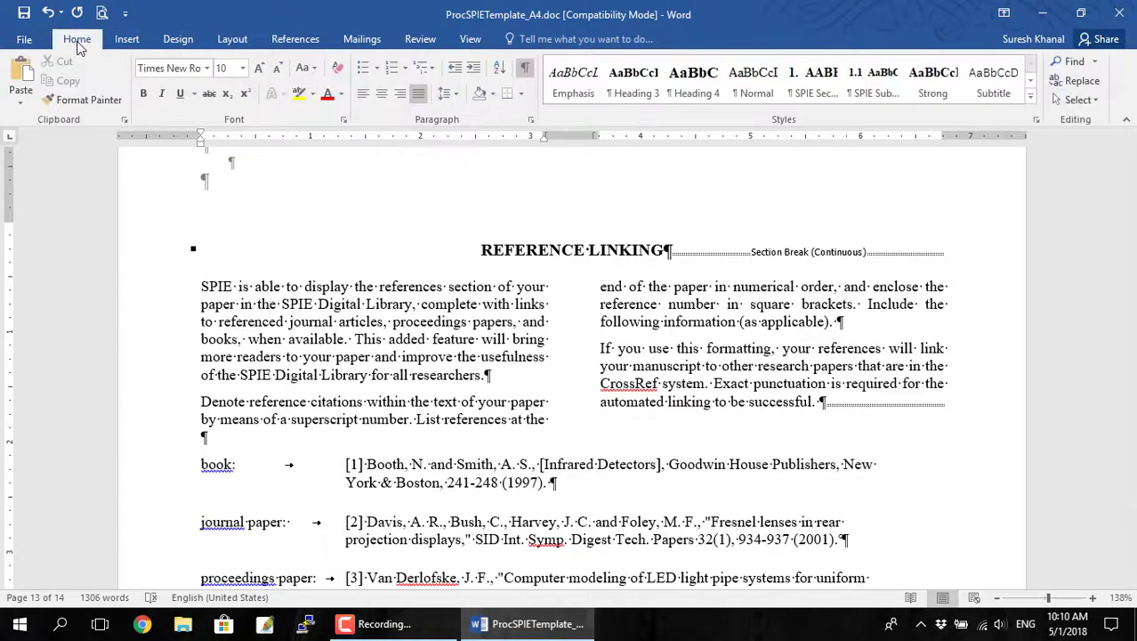
pyautogui.click(525, 66)
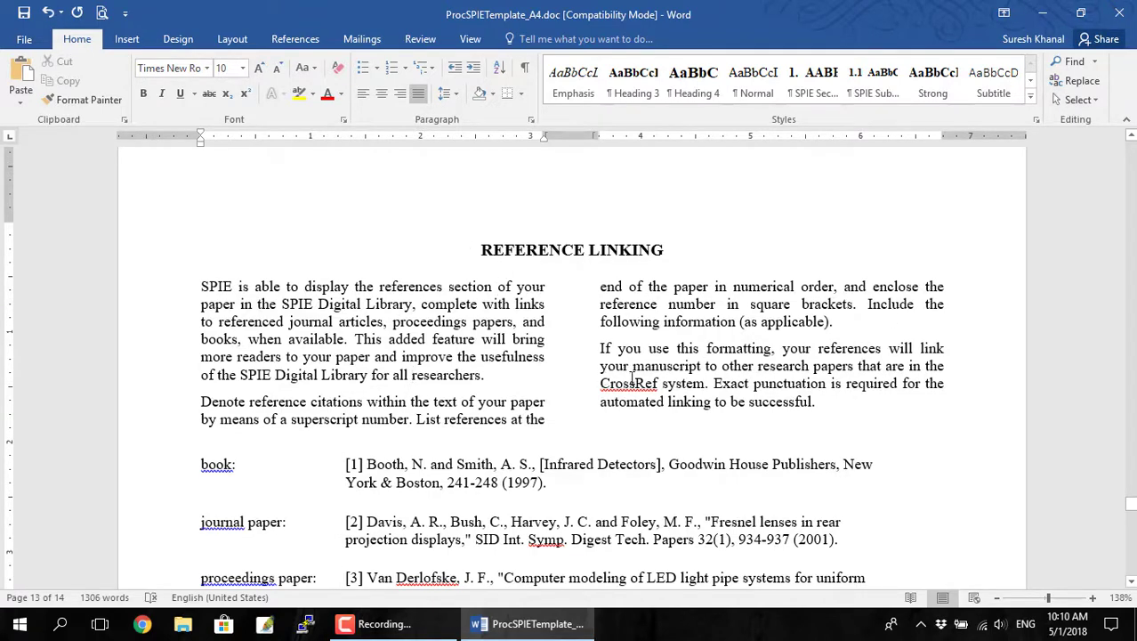
pyautogui.scroll(-5, 483, 251)
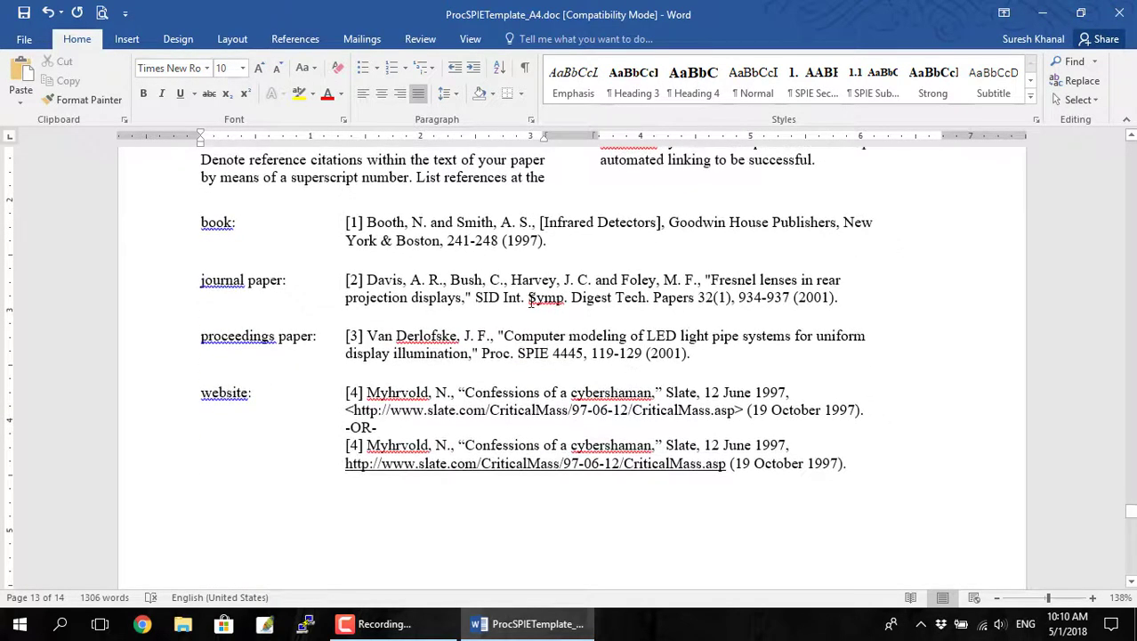
pyautogui.scroll(-5, 532, 303)
pyautogui.scroll(3, 531, 303)
pyautogui.scroll(-6, 532, 302)
pyautogui.scroll(20, 531, 302)
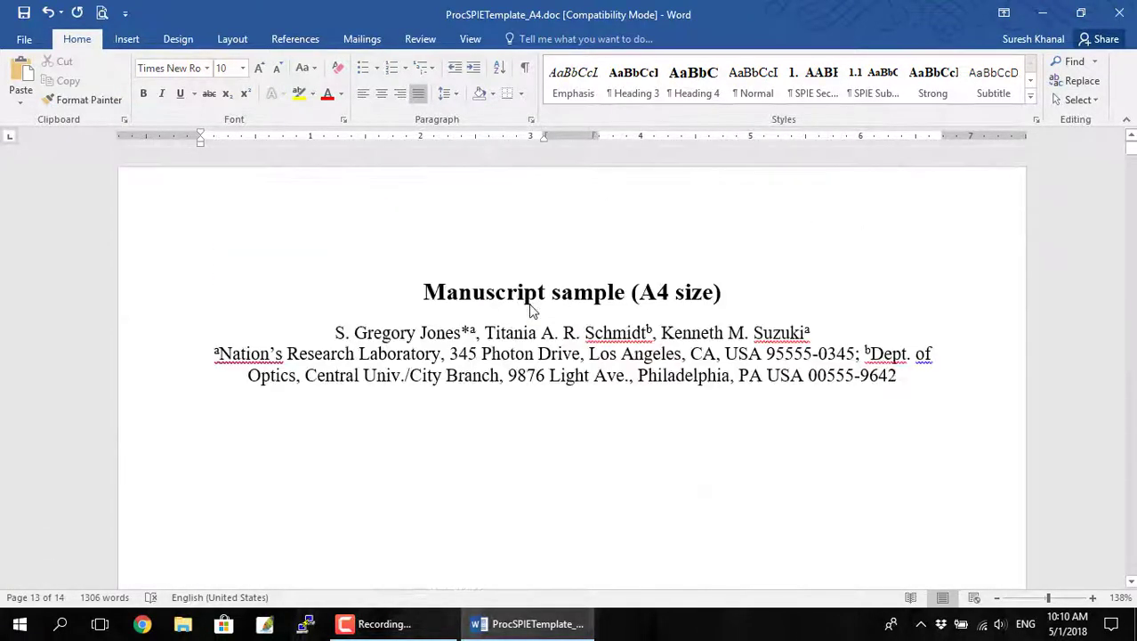